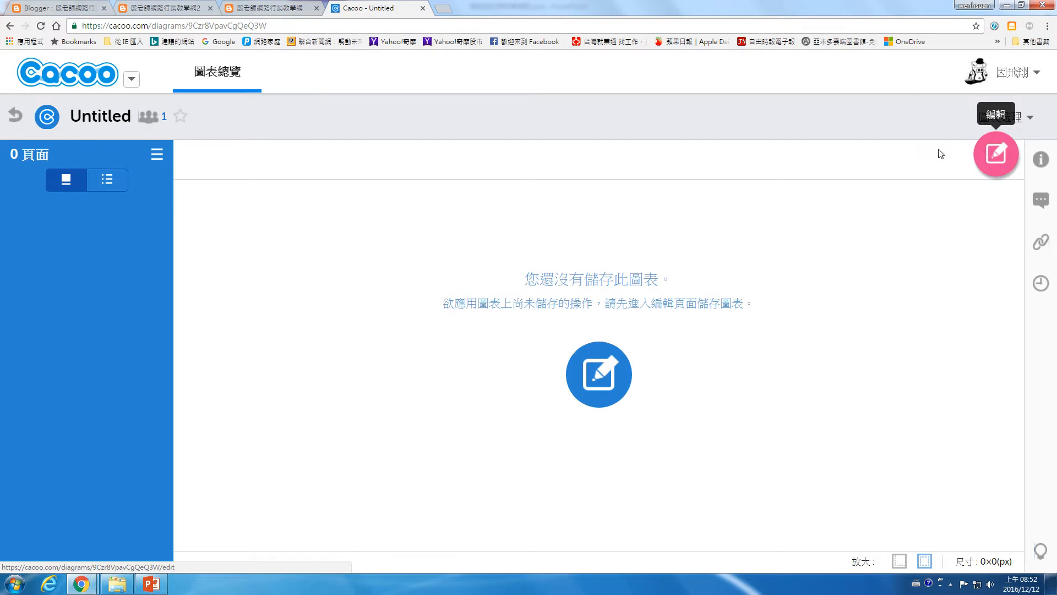
Step: Return to the diagram list, move the Untitled diagram to the recycle bin, and create a new diagram
click(19, 117)
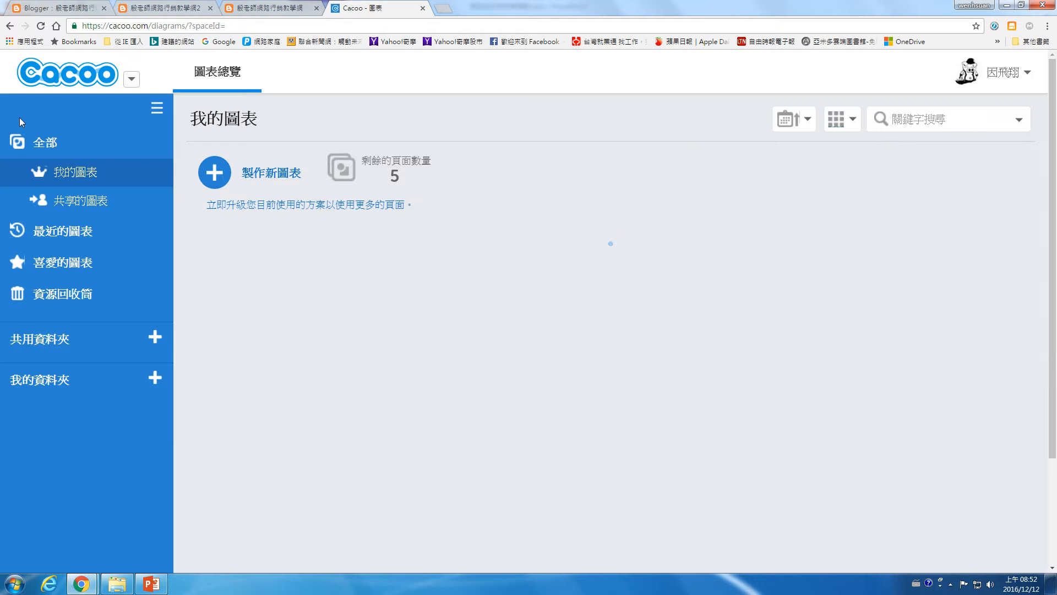
click(373, 435)
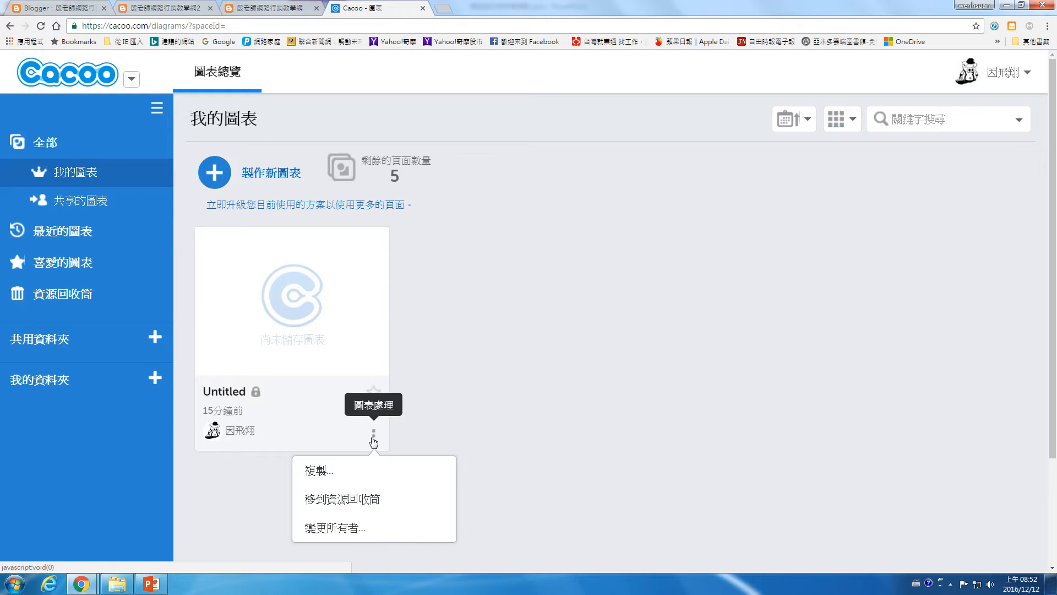
click(349, 501)
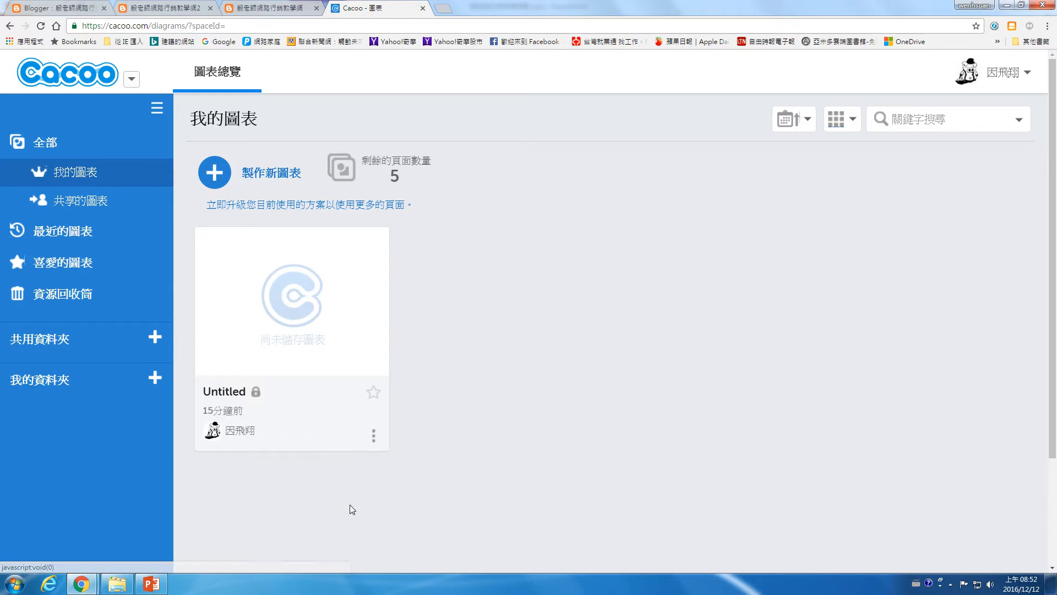
click(272, 176)
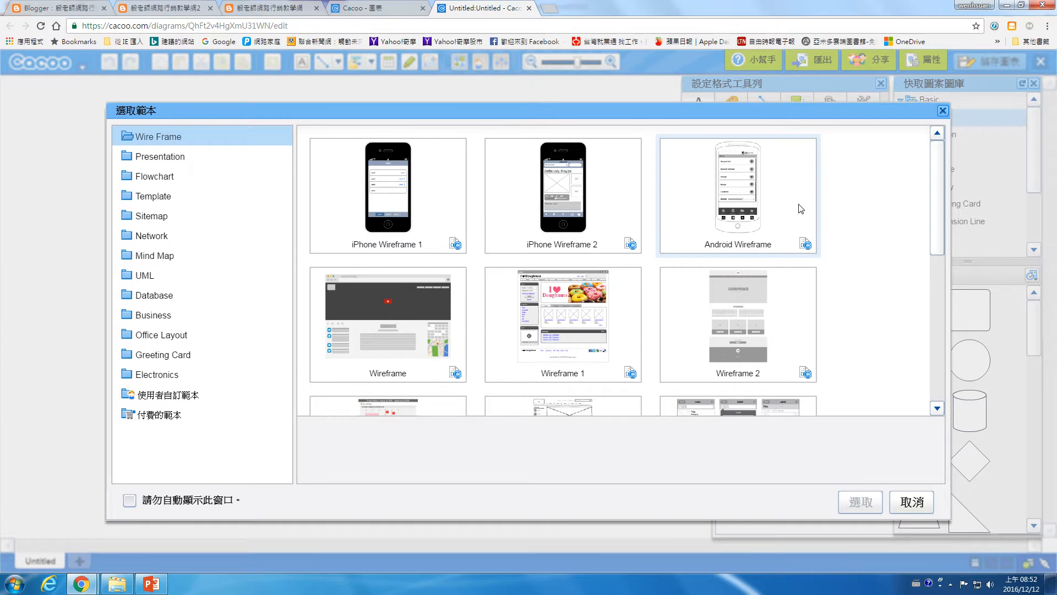
Step: Examine the Wire Frame templates, including the iPhone, Android and numbered web page wireframes
click(393, 208)
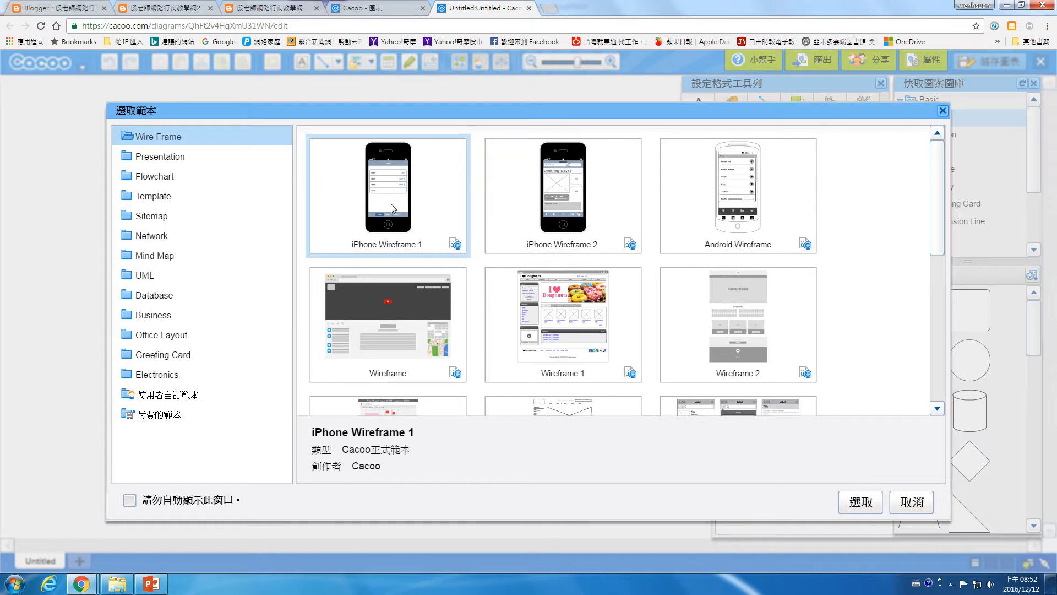
click(537, 220)
click(714, 212)
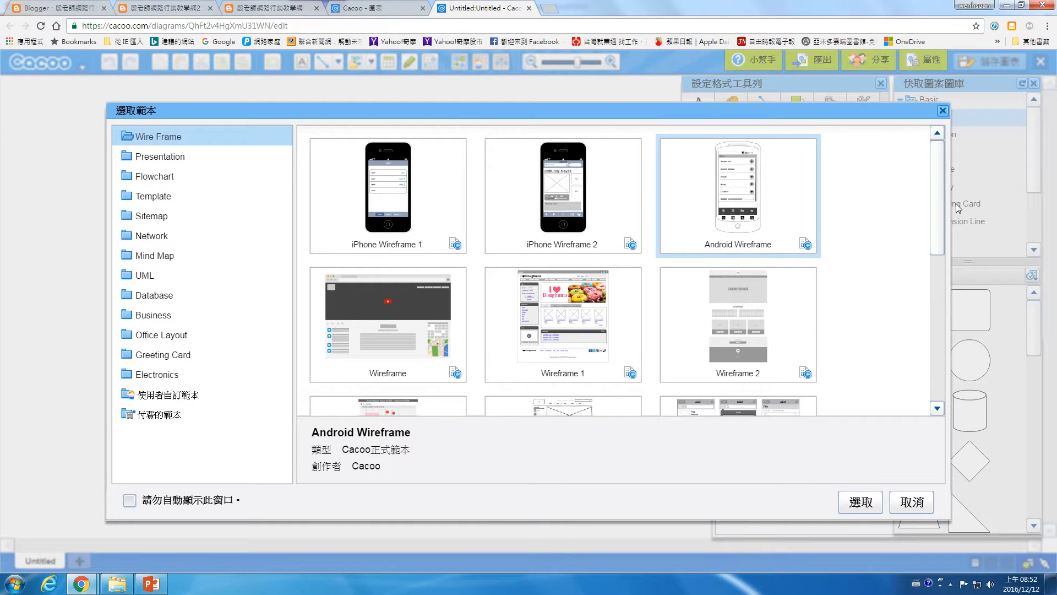
drag(940, 191, 947, 226)
click(394, 259)
click(602, 259)
click(759, 242)
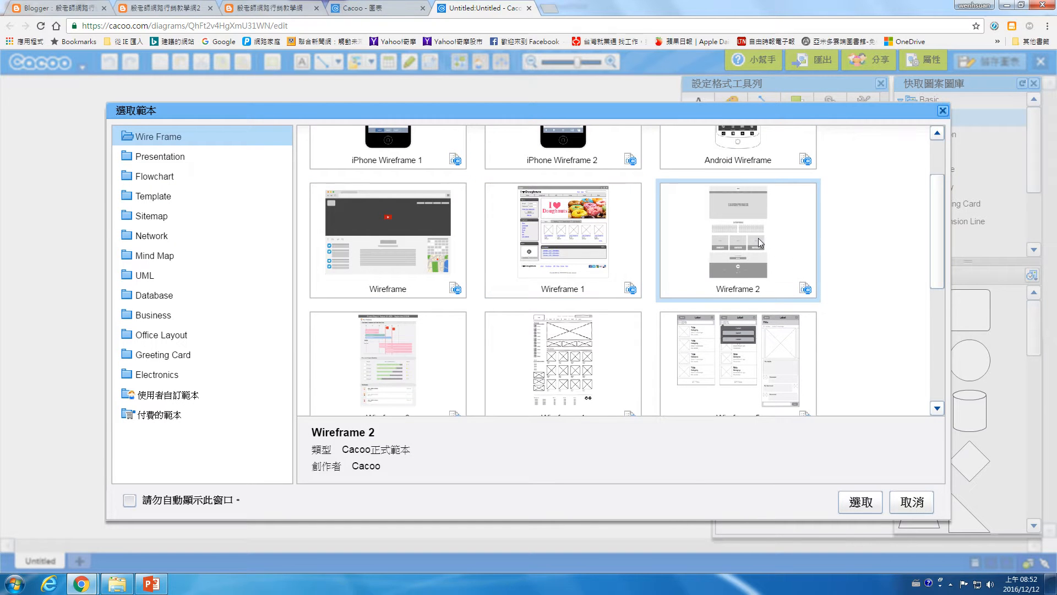
scroll(937, 235, down, 3)
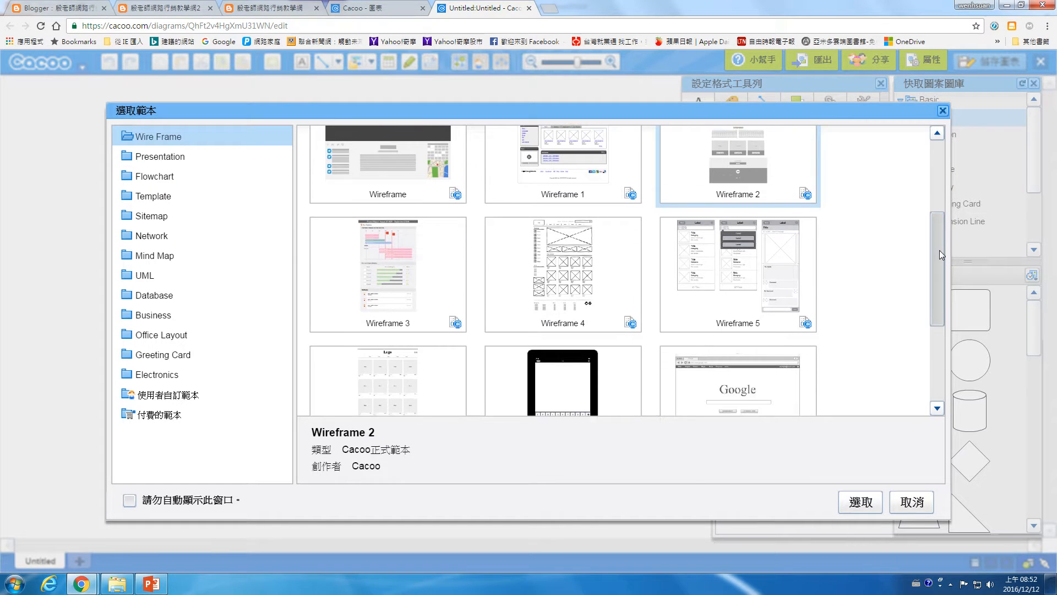
mouse_move(939, 250)
mouse_down()
mouse_move(943, 343)
mouse_move(936, 157)
mouse_up()
Step: Apply the Wireframe 1 template to the new diagram
click(572, 322)
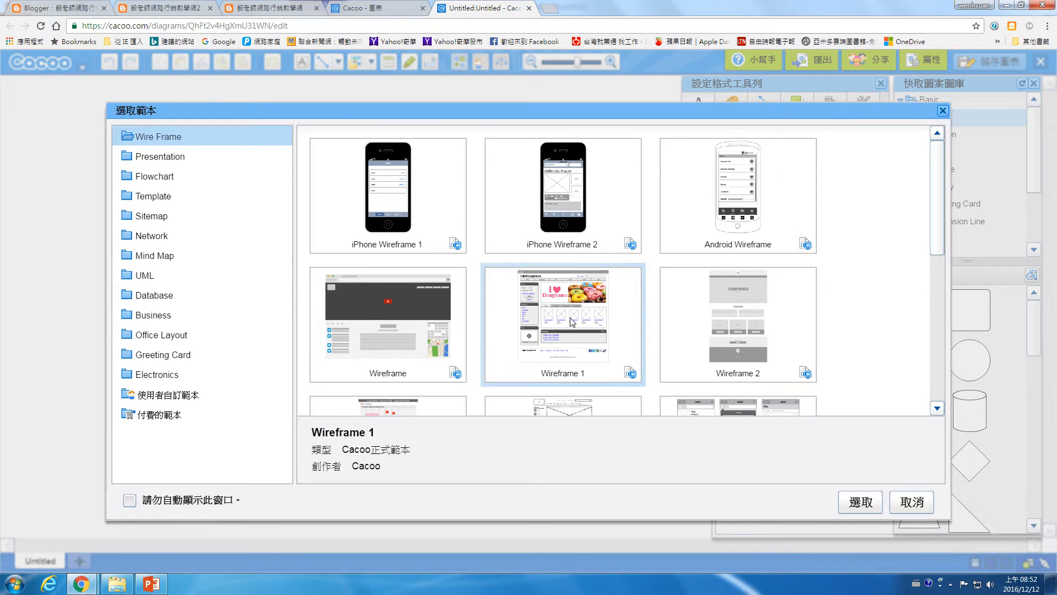
click(860, 501)
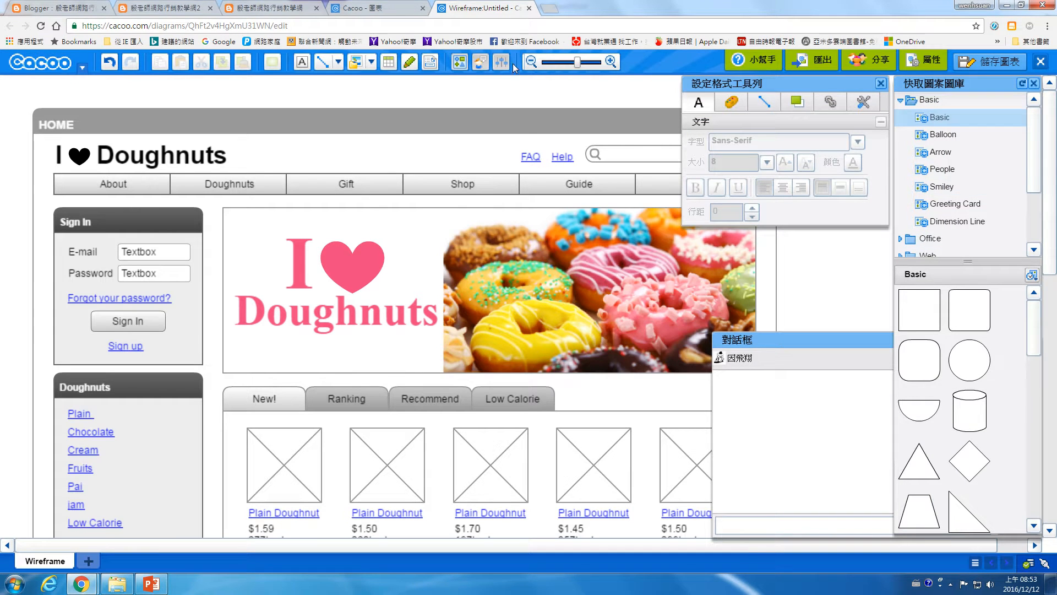
click(530, 62)
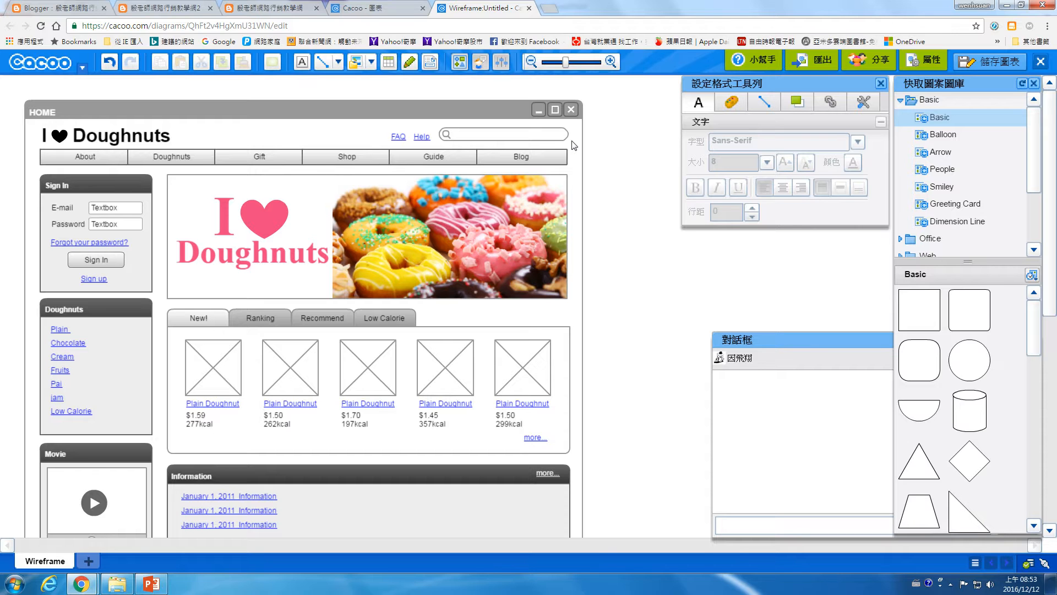
Step: Replace the "I Doughnuts" site title in the page header with "普龍共有限公司"
click(151, 138)
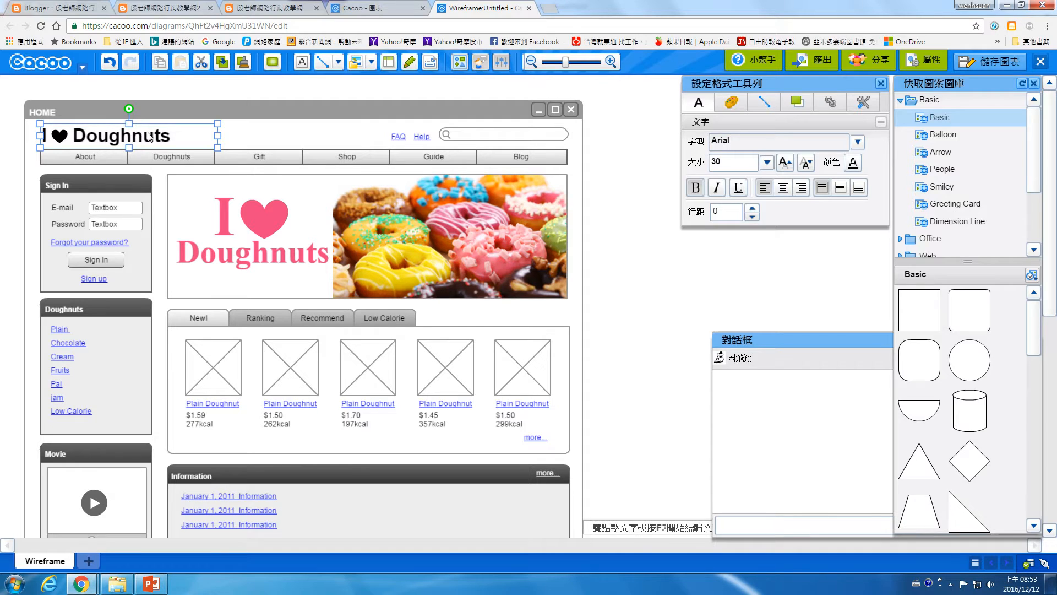
double_click(148, 134)
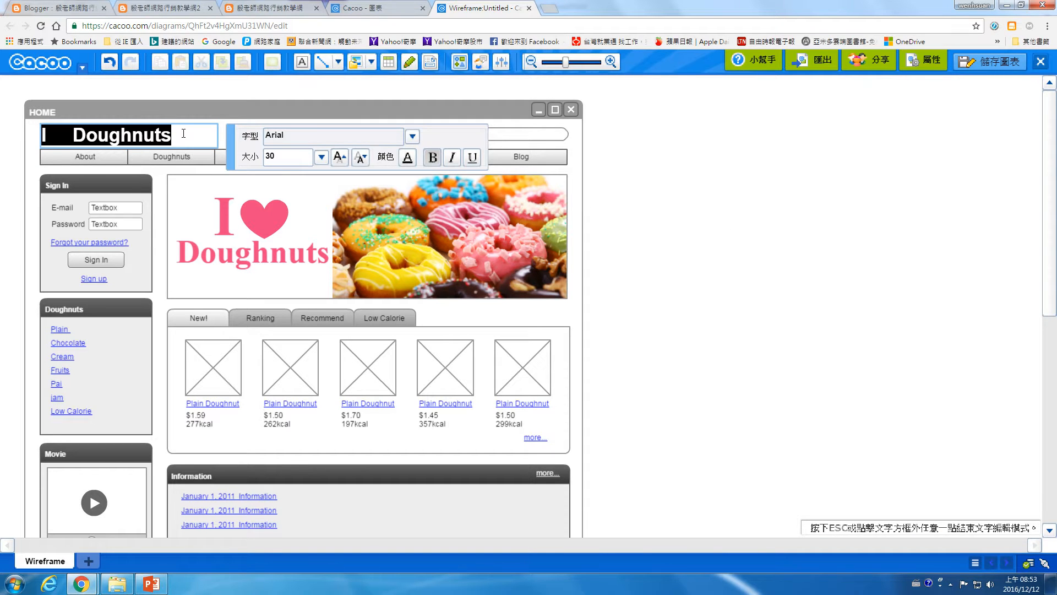
key(ctrl+shift)
text(甜)
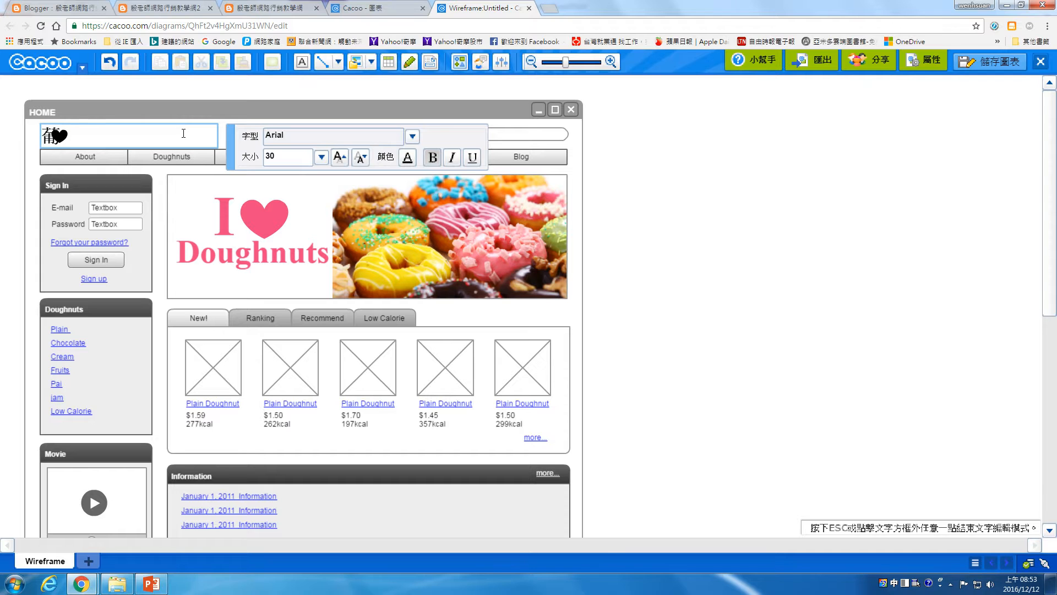
key(BackSpace)
text(普龍共)
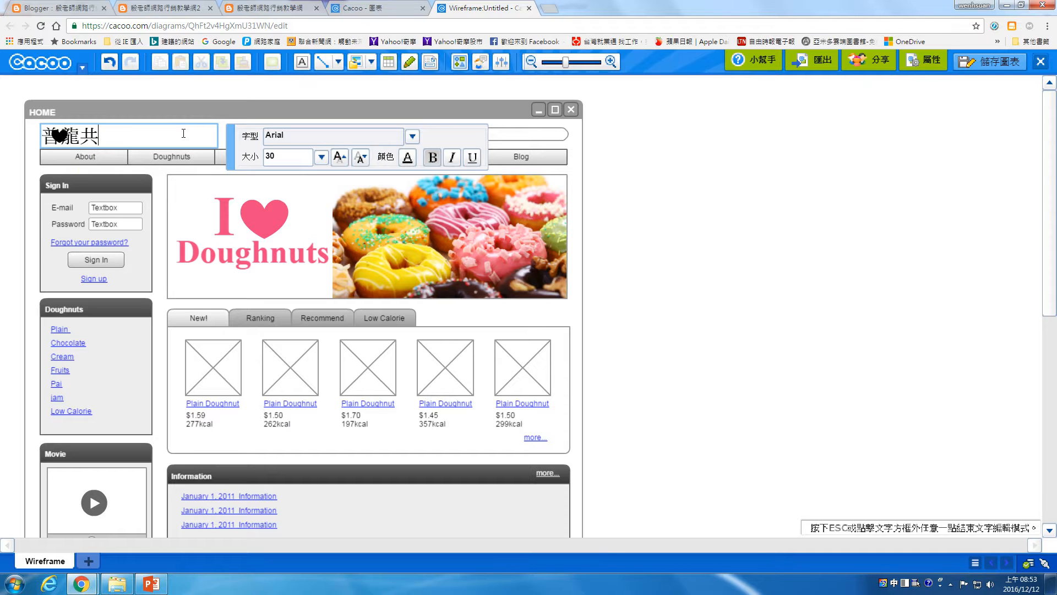
text(有限公司)
key(Escape)
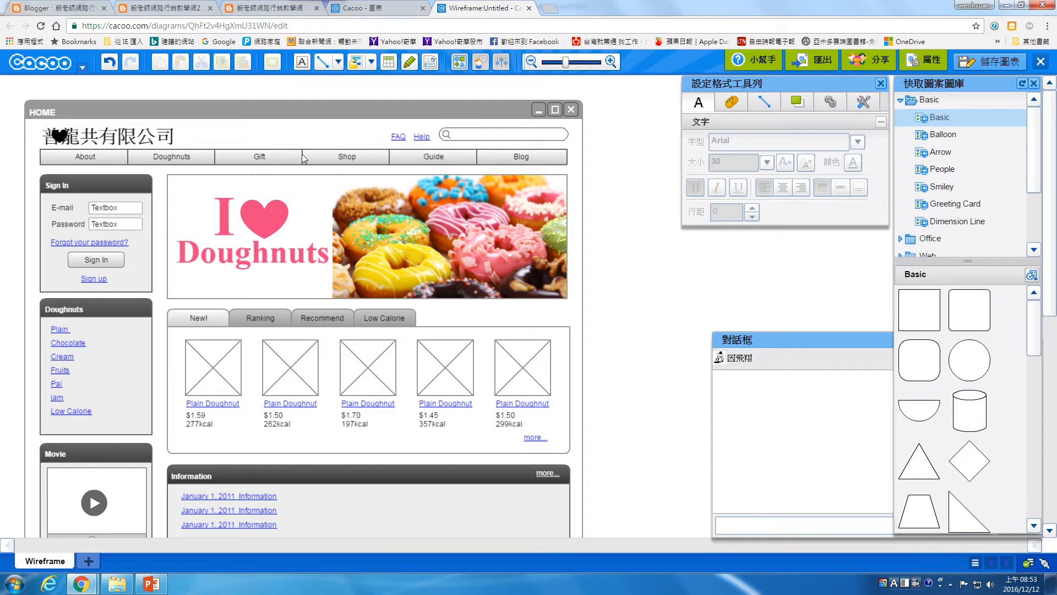
Step: Shift the company title to the right, clear of the heart, and place the black heart after the title
drag(99, 138, 138, 139)
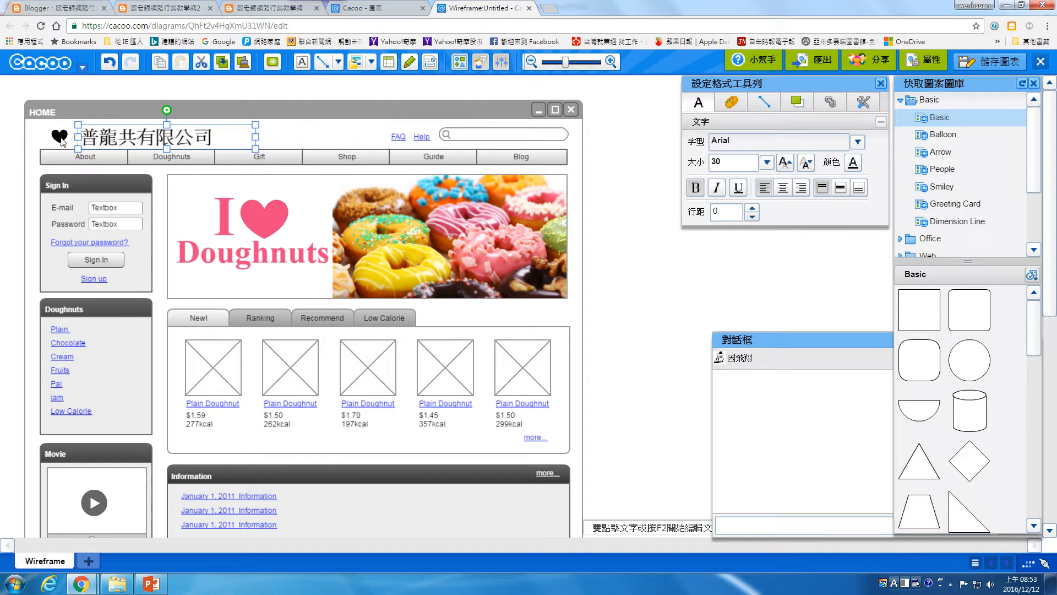
click(60, 136)
drag(63, 136, 236, 136)
click(133, 168)
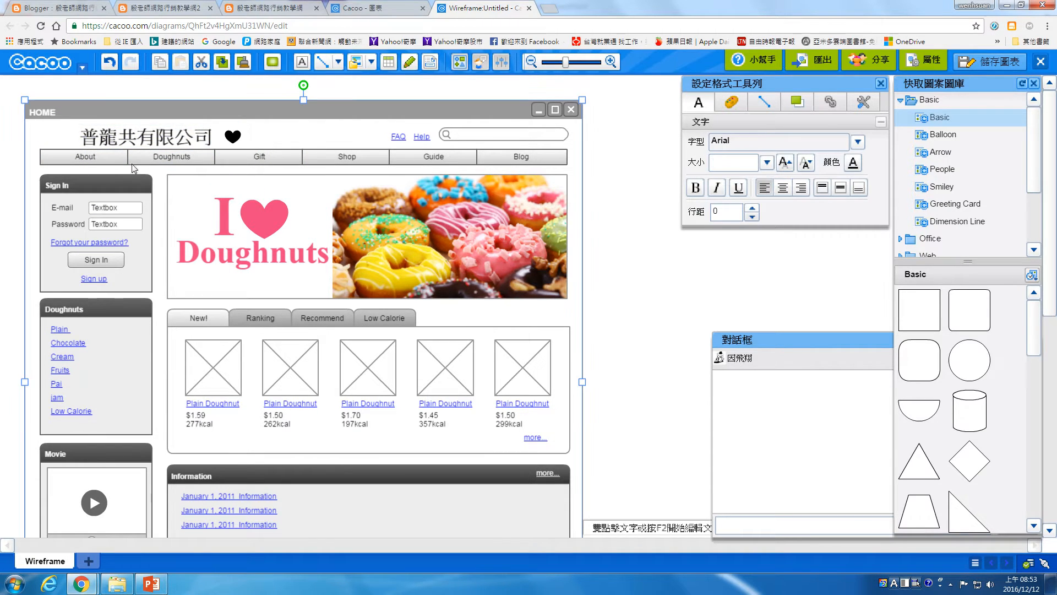
Step: Rename the navigation bar items About as "關於我們" and Doughnuts as "產品介紹"
click(106, 161)
double_click(81, 156)
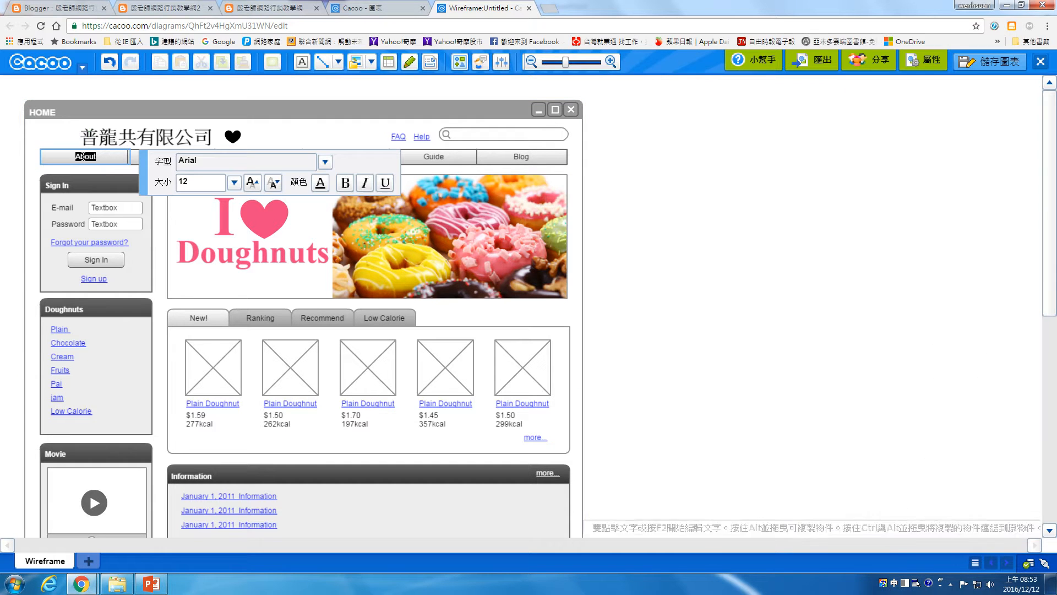
text(關於我們)
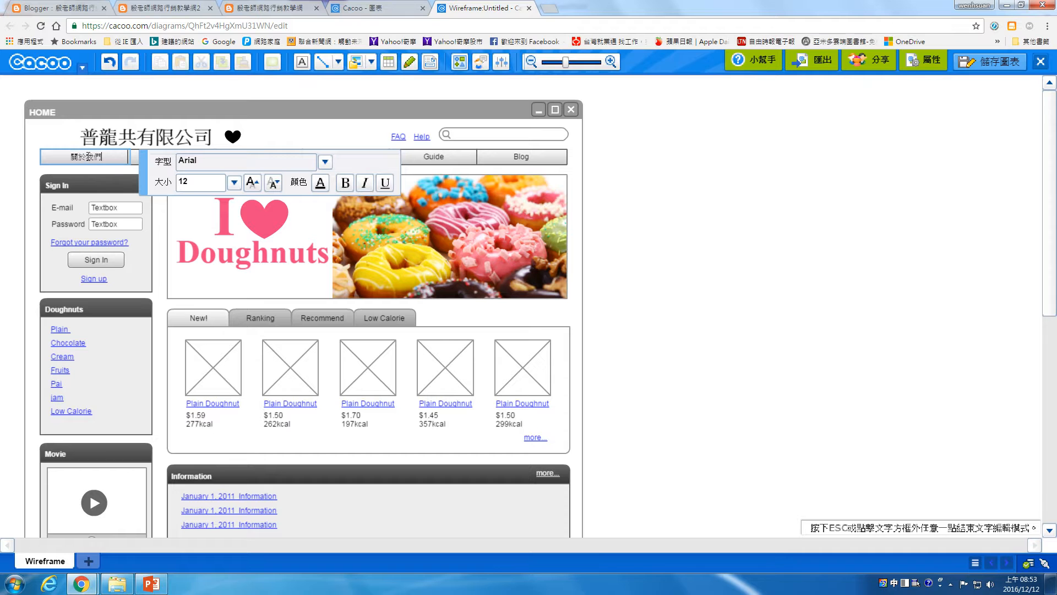
click(601, 205)
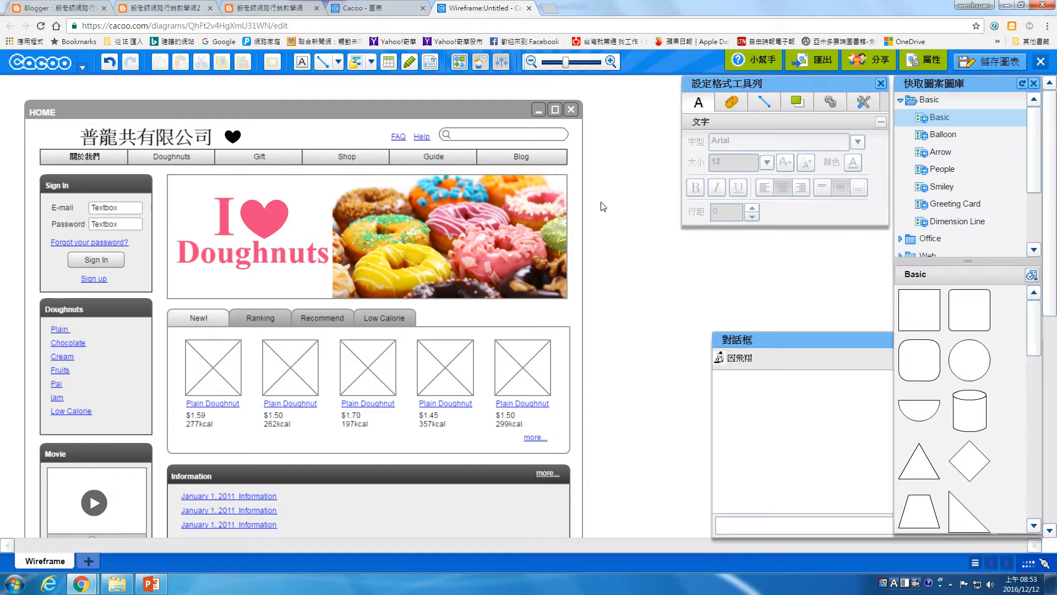
double_click(178, 157)
text(甜品介紹)
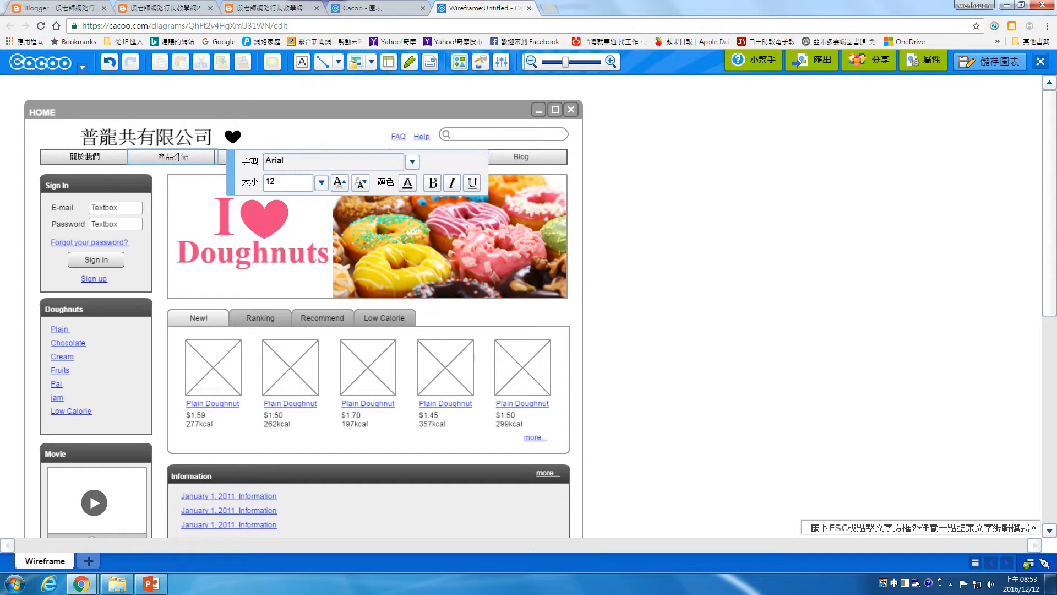
click(650, 227)
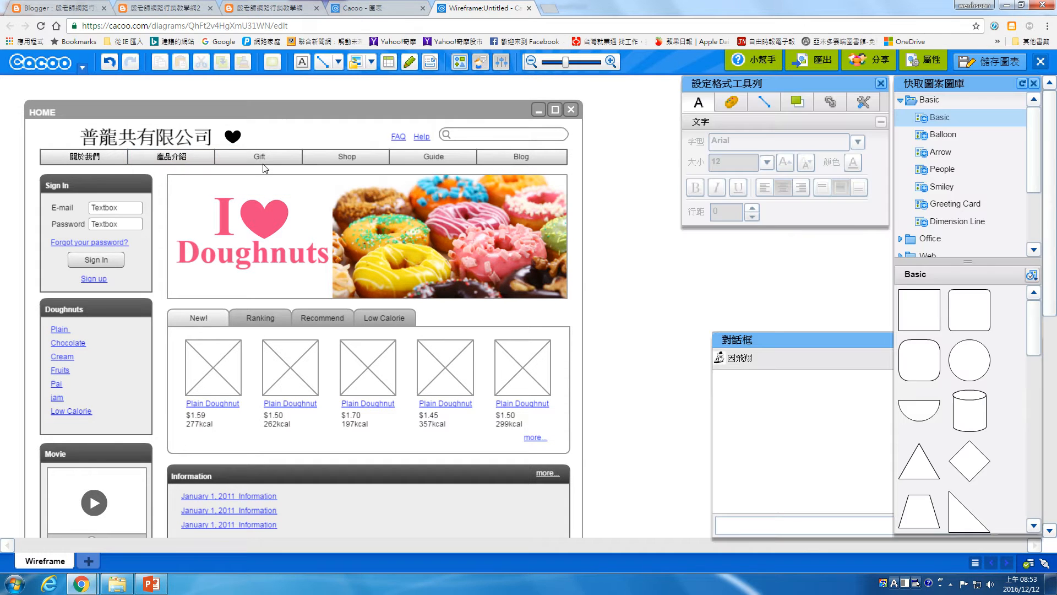
Step: Rename the Gift item in the navigation bar as "線上商城"
double_click(262, 159)
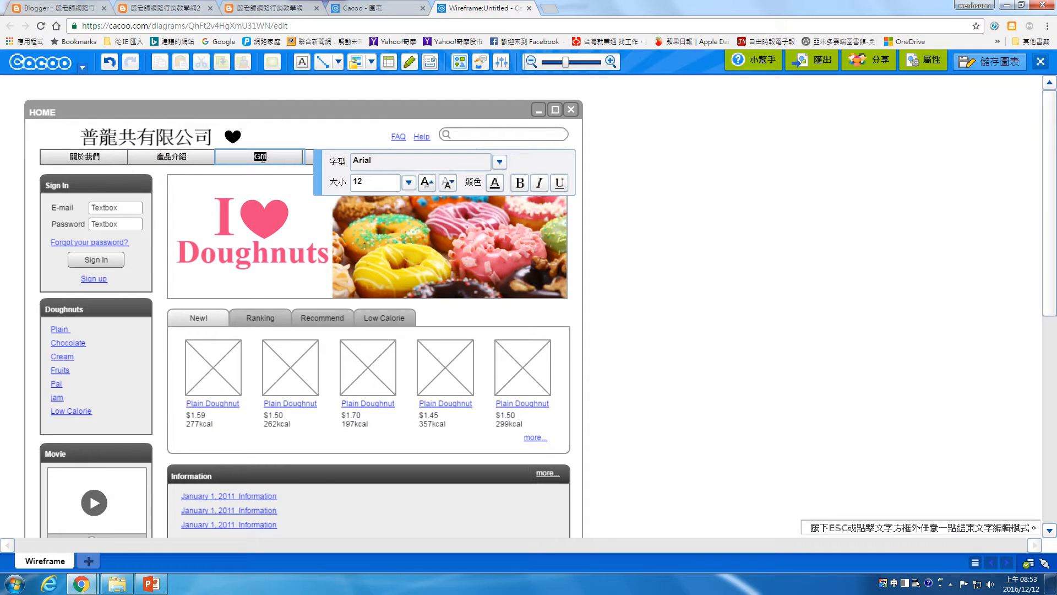
text(隊)
text(線上)
text(商城)
Step: Rename the Shop item in the navigation bar as "會員登入/註冊"
key(Tab)
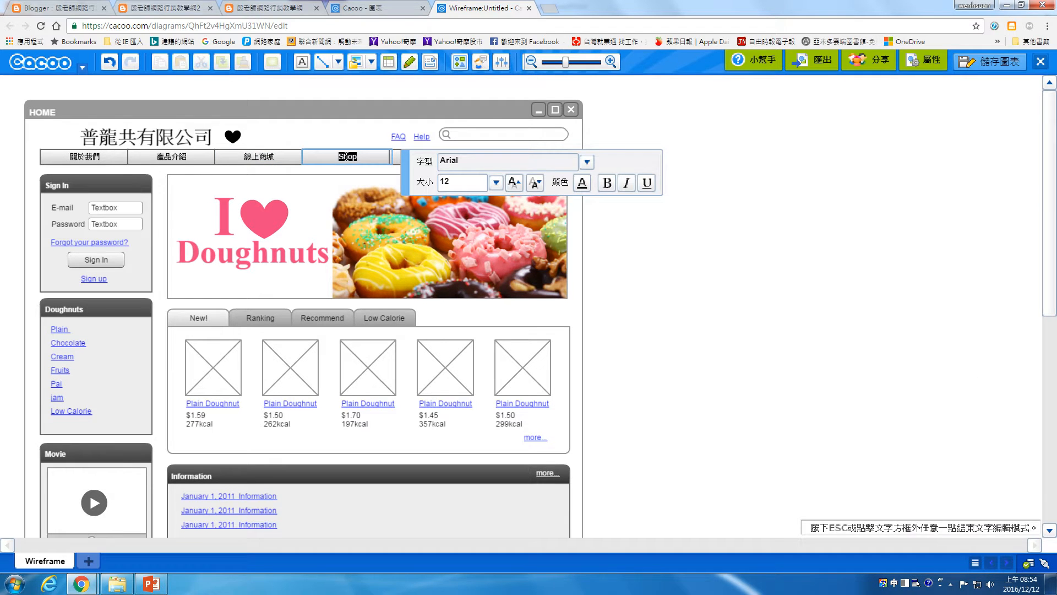
key(BackSpace)
text(連)
text(員登入)
text(/住)
text(冊)
click(737, 206)
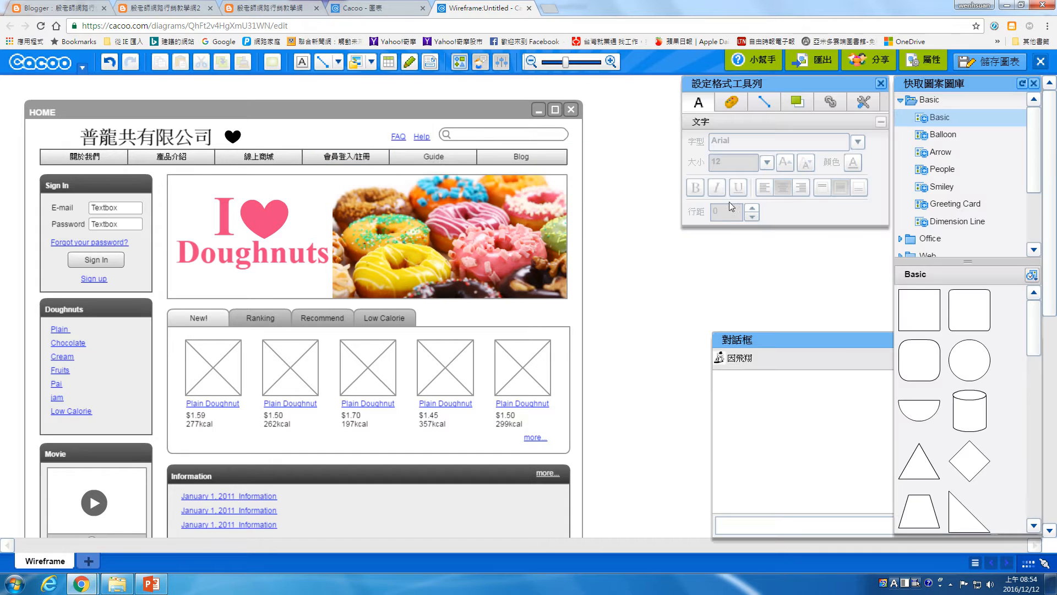
Step: Rename the Guide item in the navigation bar as "聯絡我們"
click(432, 156)
double_click(432, 157)
text(ㄉㄧㄢ聯絡)
text(我們)
key(Escape)
Step: Change the last navigation bar item, Blog, to lowercase "blog"
double_click(523, 157)
key(BackSpace)
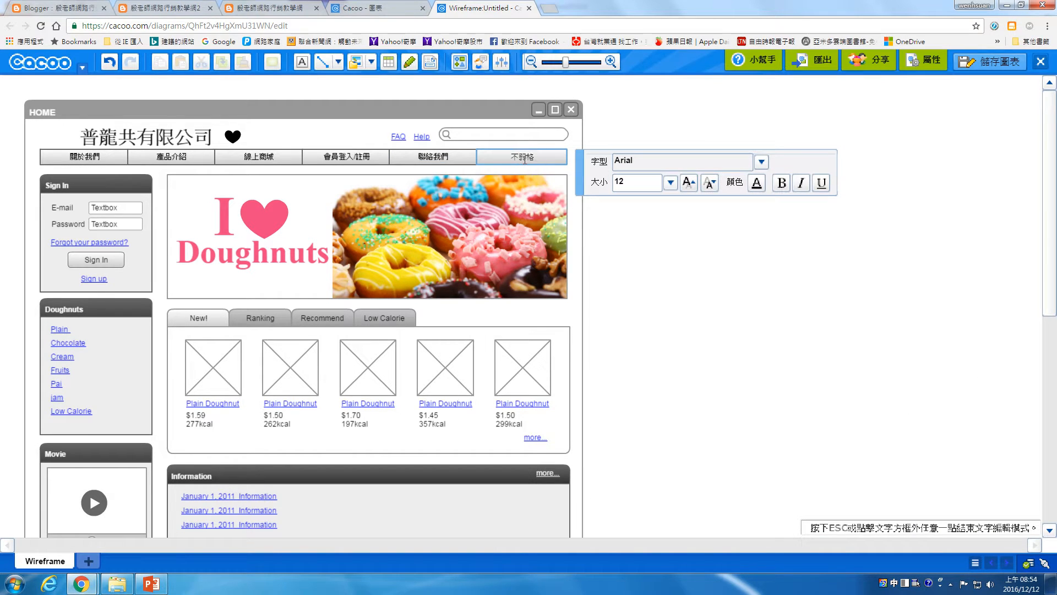
text(blog)
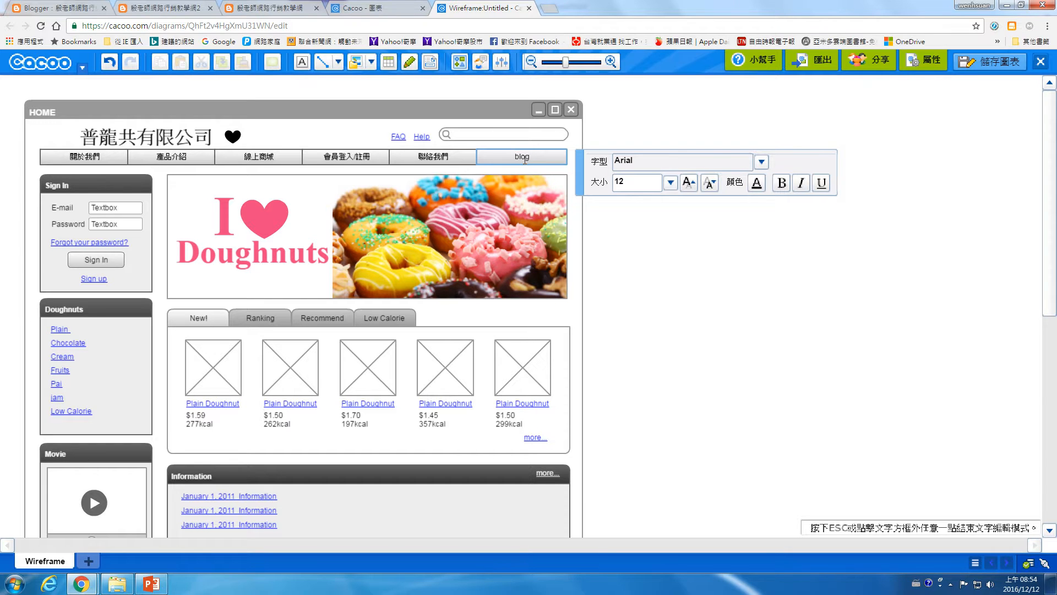
click(747, 338)
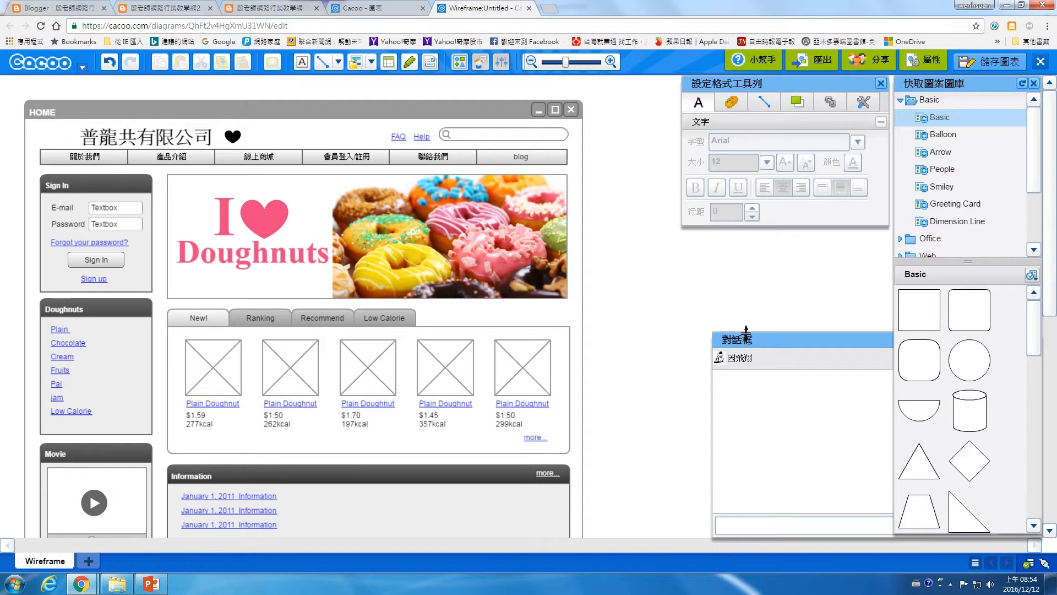
click(401, 200)
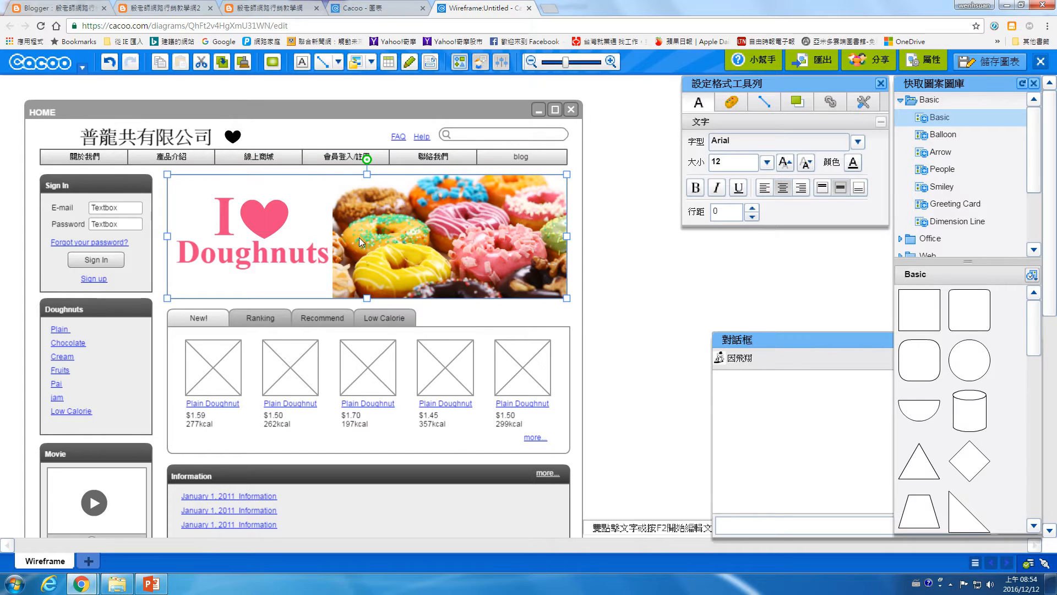
scroll(642, 310, down, 1)
click(219, 351)
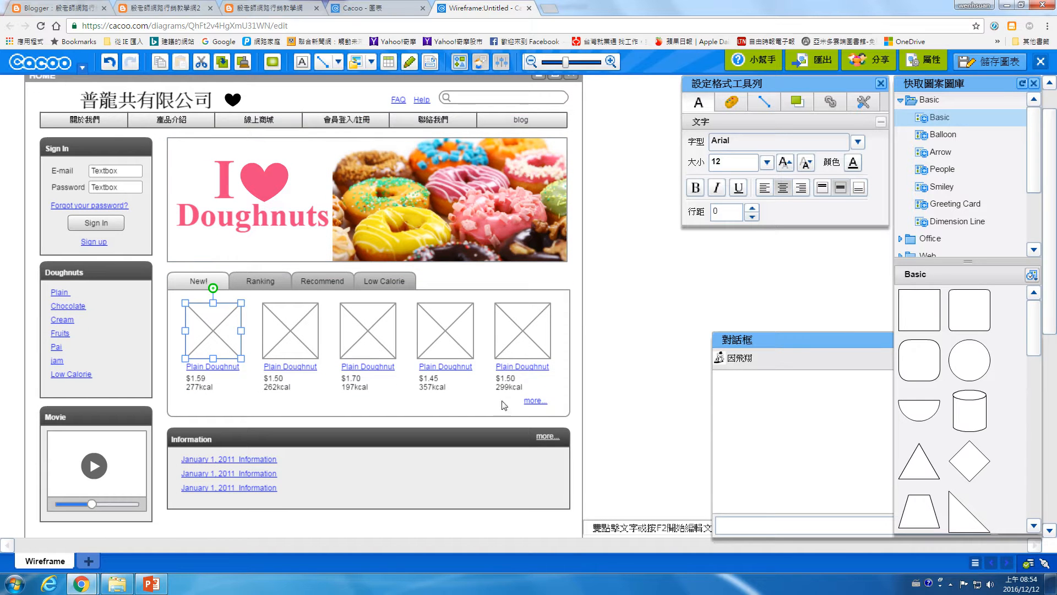
click(621, 343)
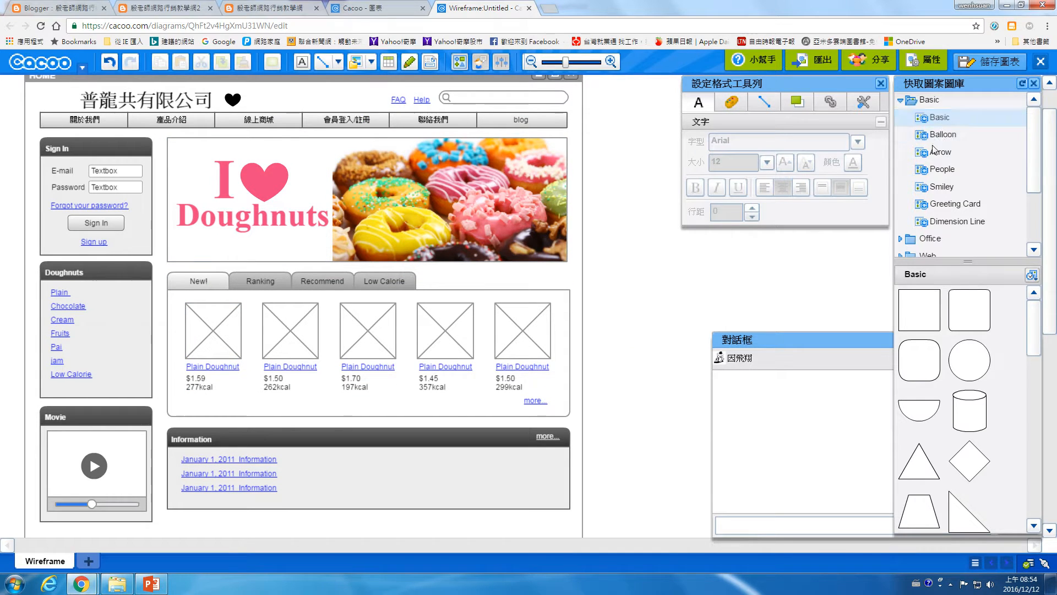
Step: Look through the Basic, Balloon, Arrow, Office Equipment, Network and Sitemap shapes in the stencil library
click(936, 118)
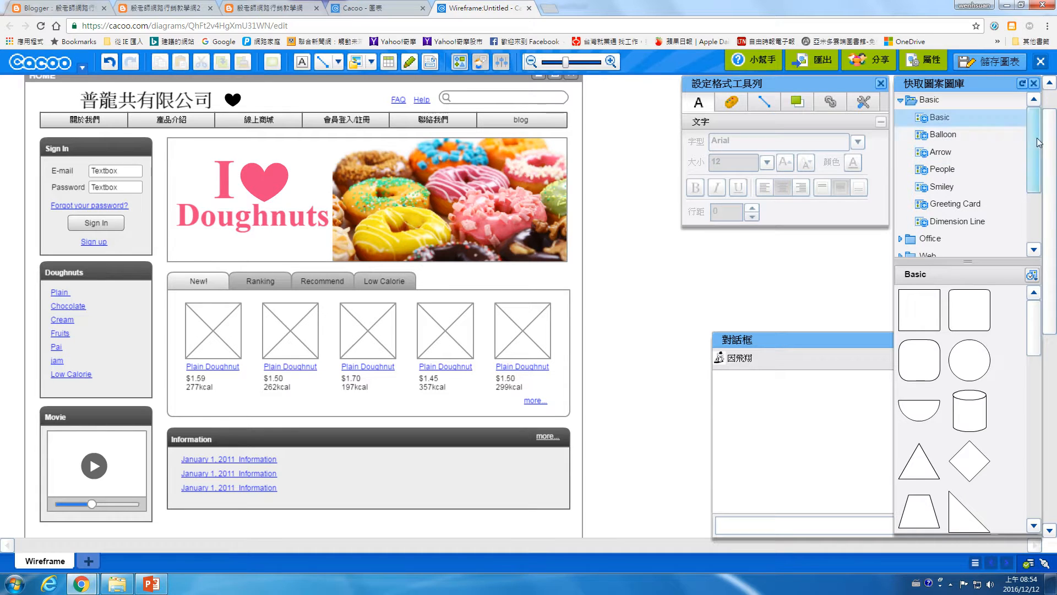
drag(1035, 352, 1039, 499)
click(961, 136)
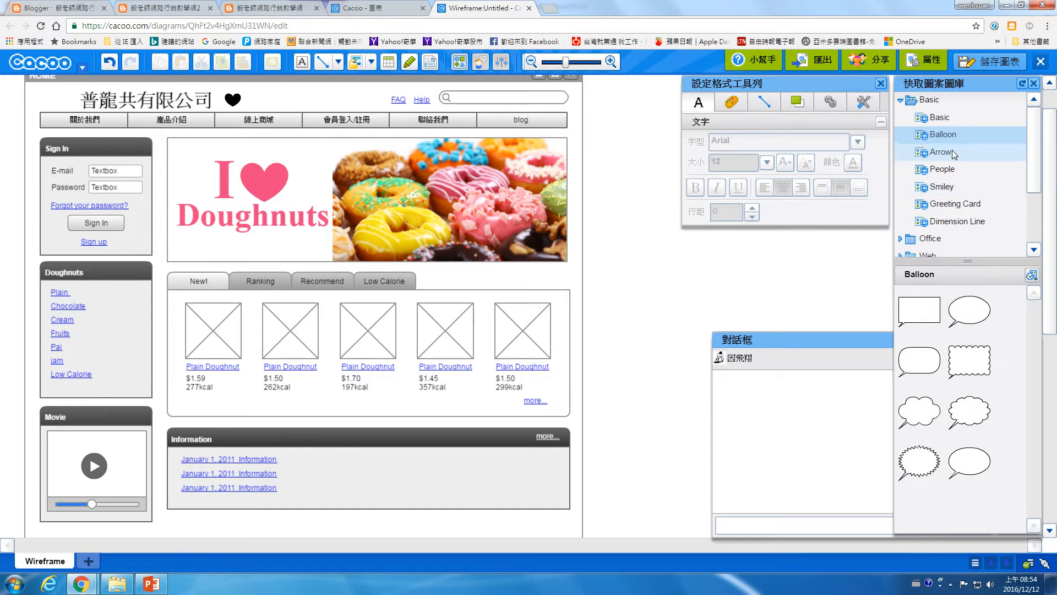
click(954, 153)
click(901, 238)
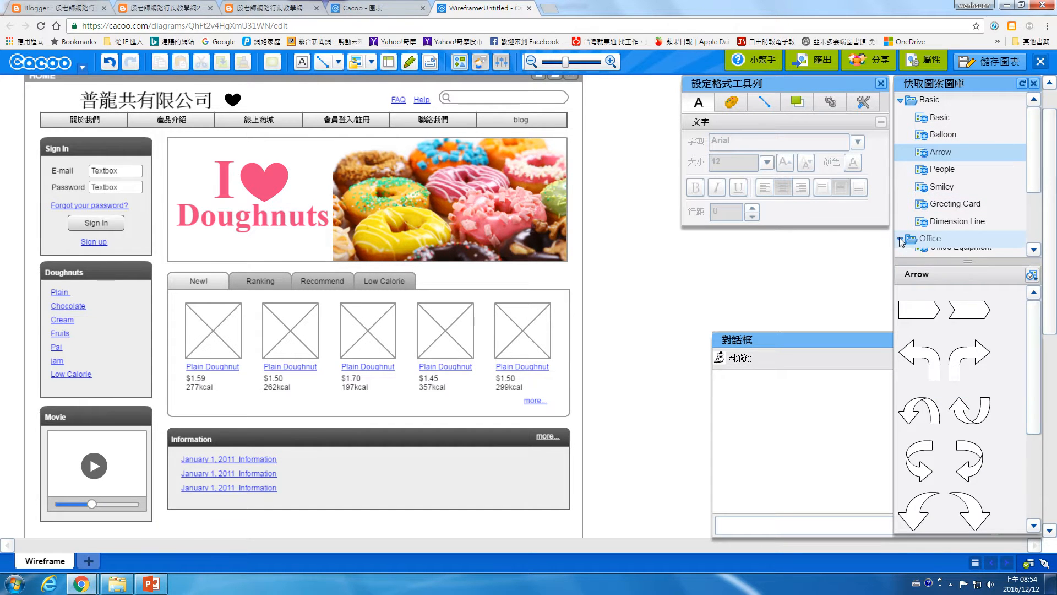
click(900, 99)
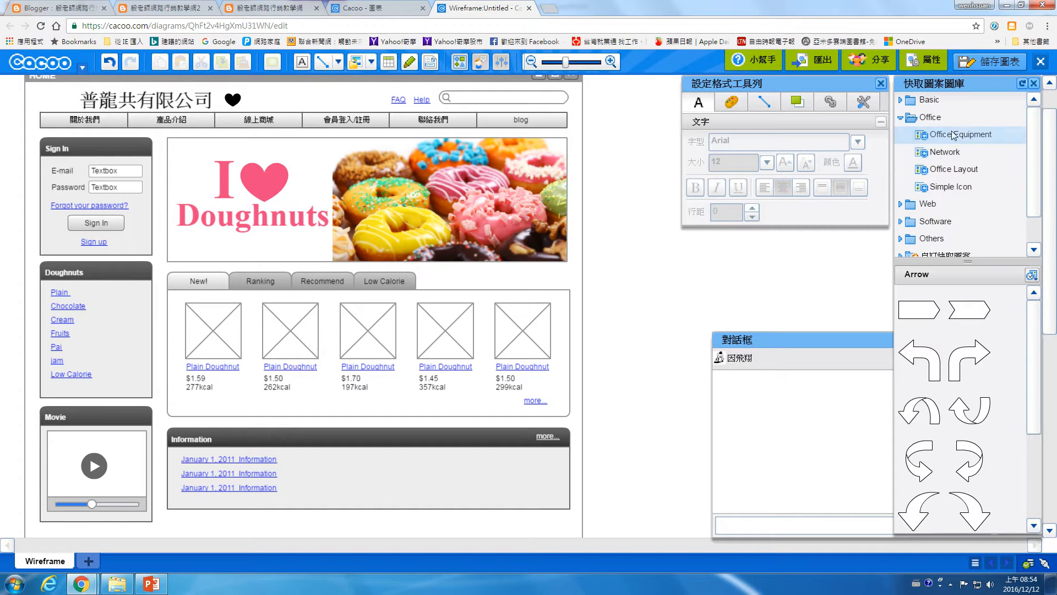
click(954, 135)
scroll(1034, 314, down, 5)
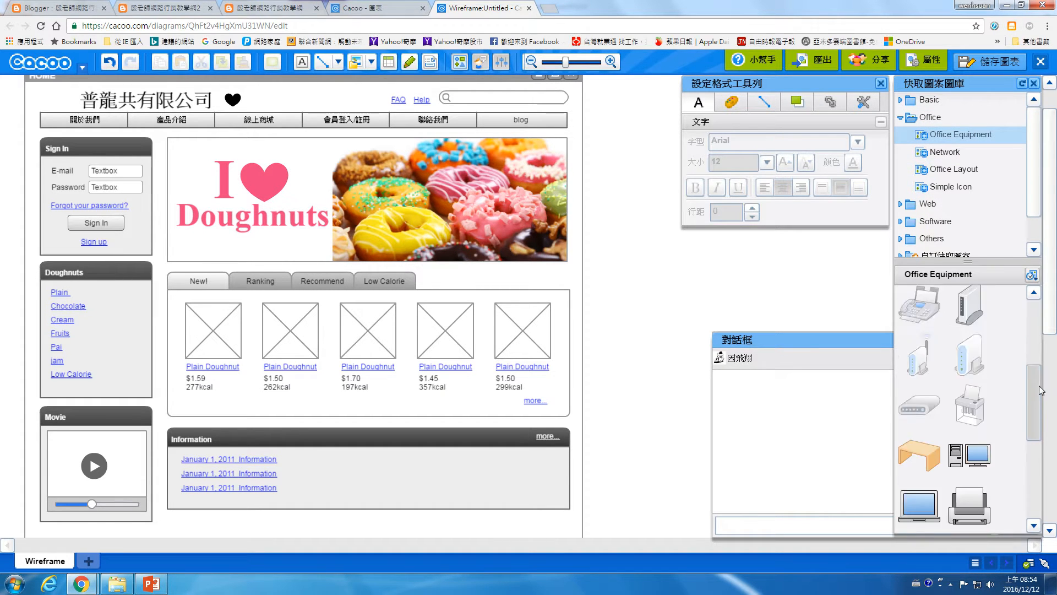
click(960, 155)
drag(1033, 334, 1033, 295)
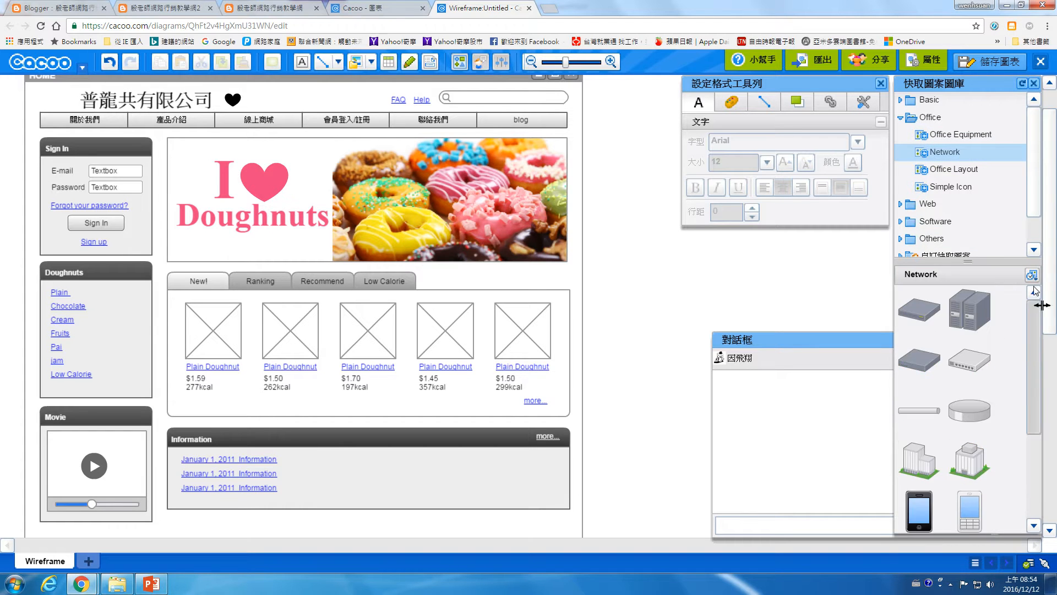
click(901, 117)
click(901, 134)
click(937, 153)
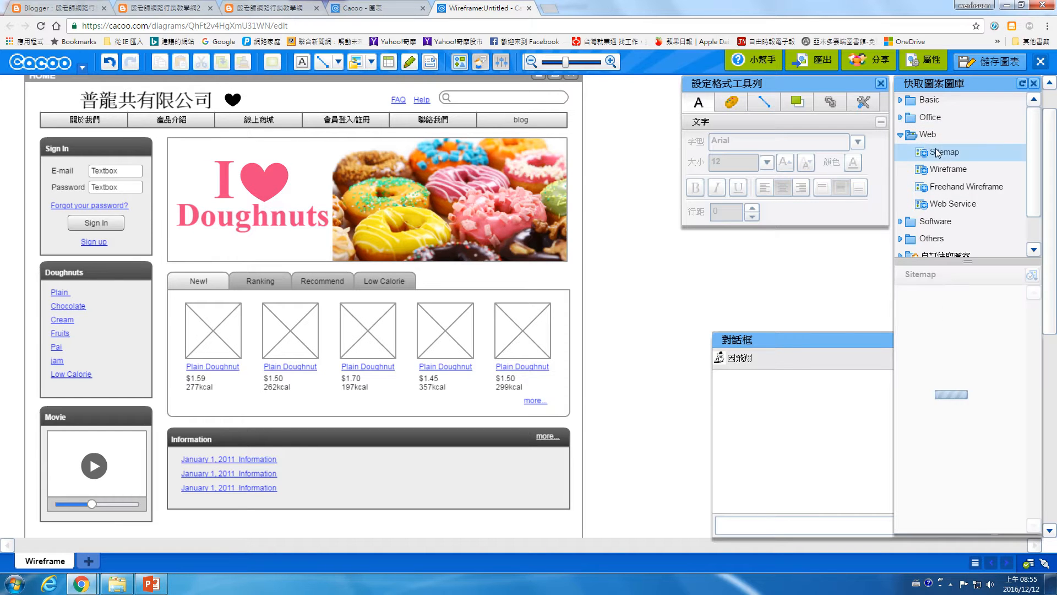
drag(1031, 325, 1029, 388)
Step: Place the scrollable Items list box from the Web Wireframe stencils inside the Information panel, below its "more..." link
click(948, 169)
drag(1035, 331, 1035, 352)
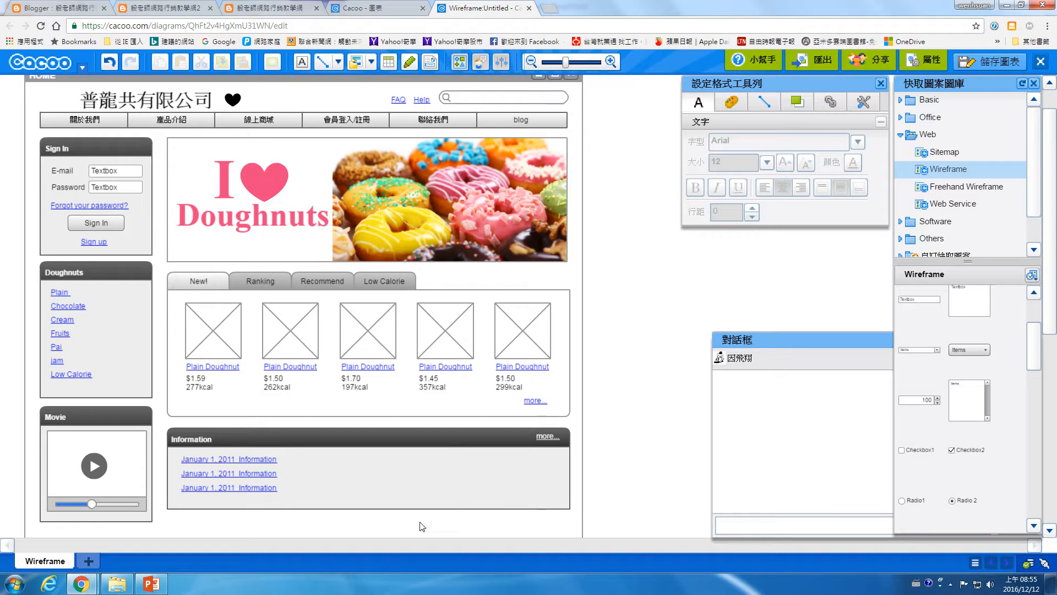
drag(1029, 370, 1037, 334)
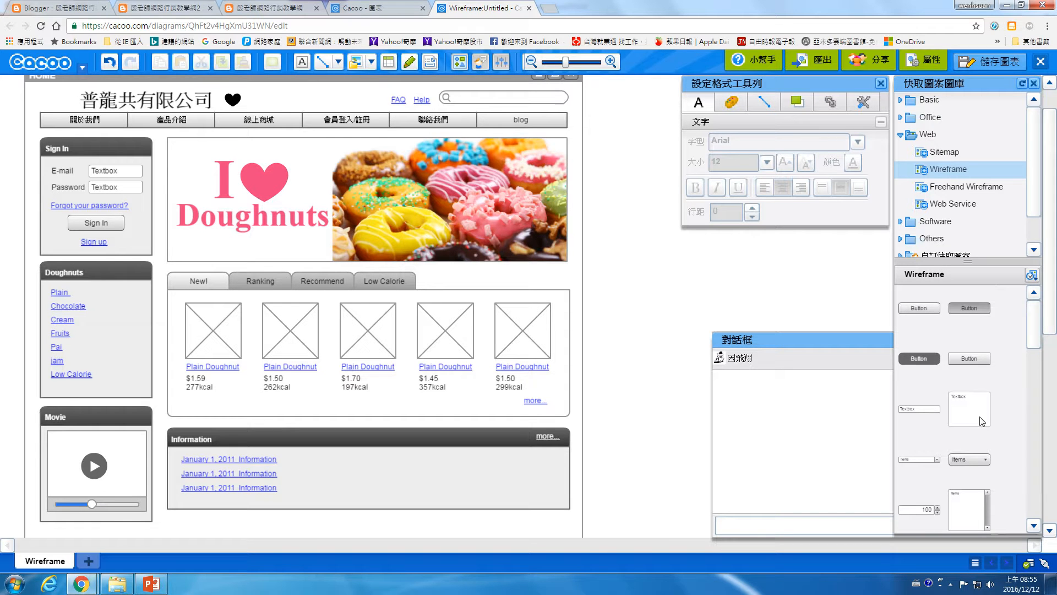
scroll(1039, 350, down, 3)
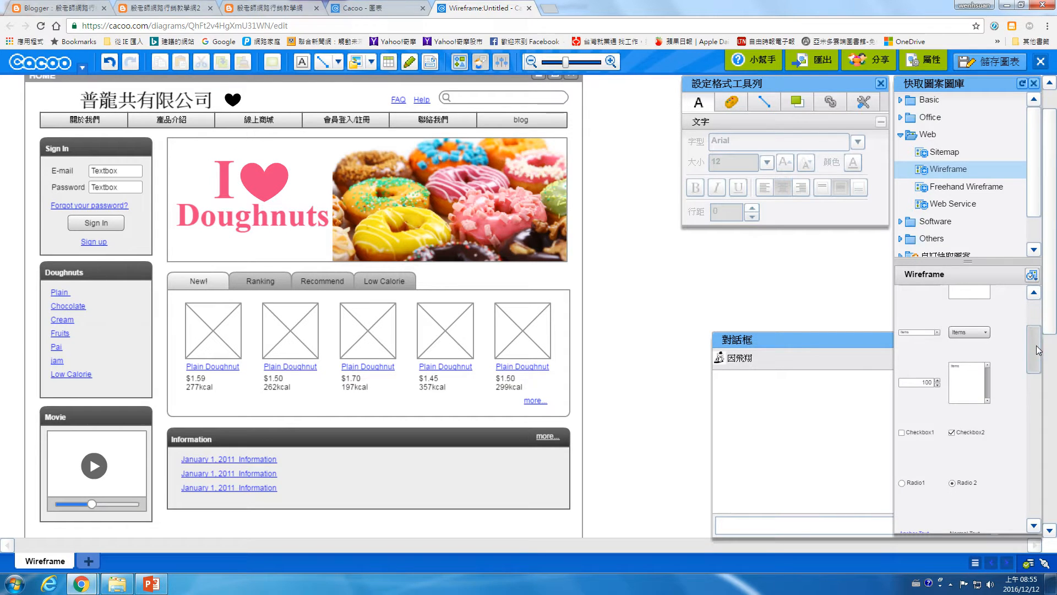
drag(983, 382, 499, 484)
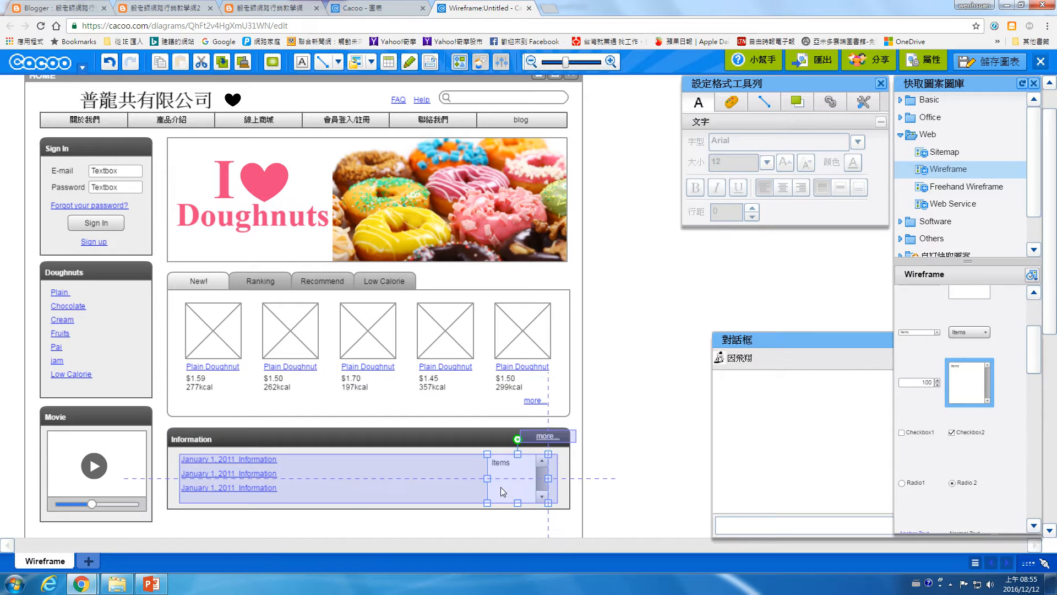
click(599, 472)
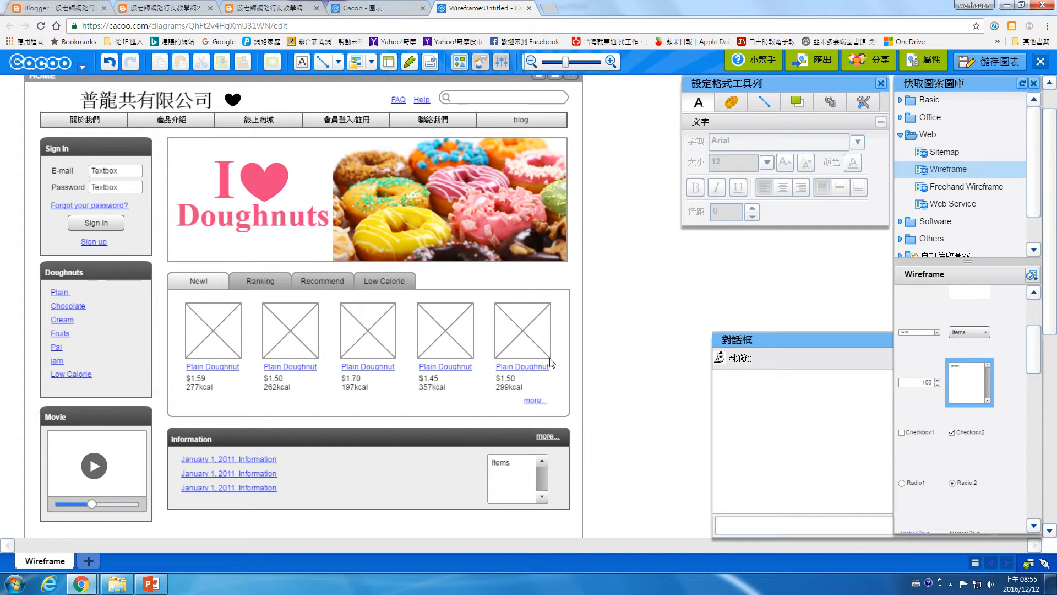
Step: Replace the "more..." link under the product row with the light Button from the Wireframe stencils
drag(1035, 353, 1035, 409)
scroll(1034, 415, down, 3)
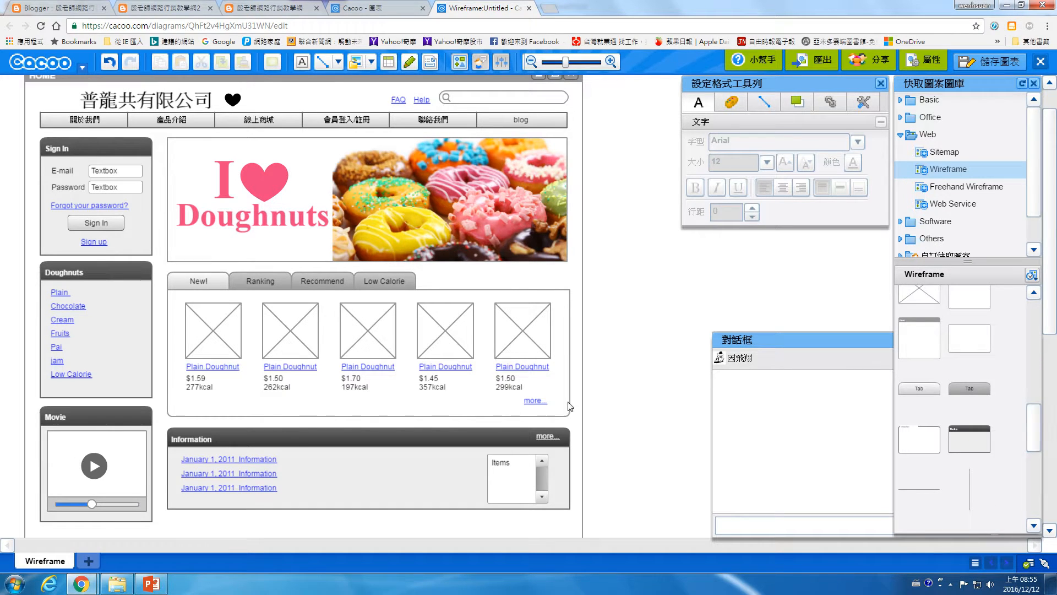
click(548, 406)
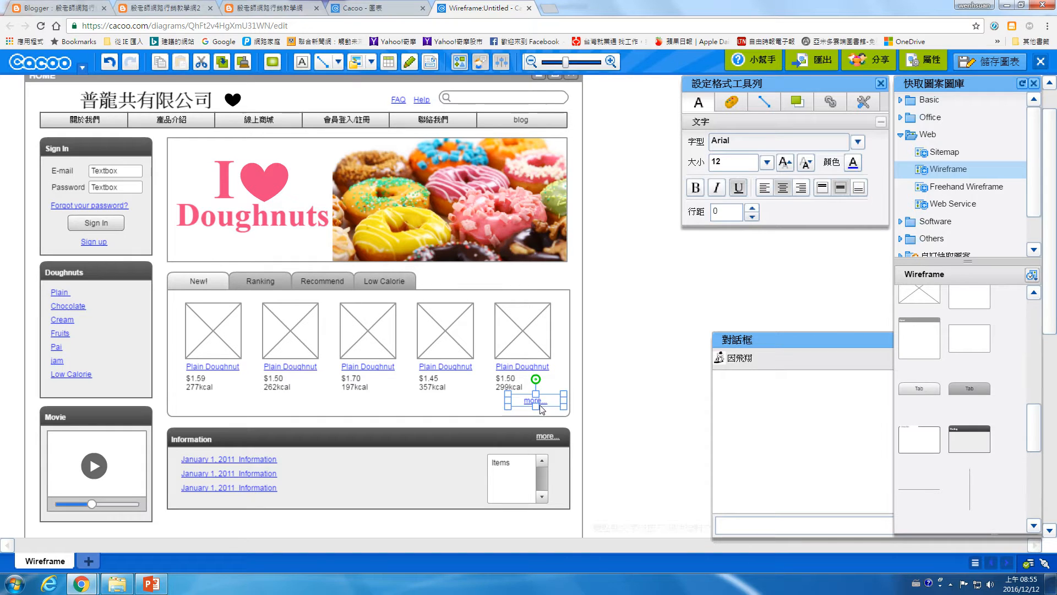
click(595, 418)
scroll(1034, 490, down, 5)
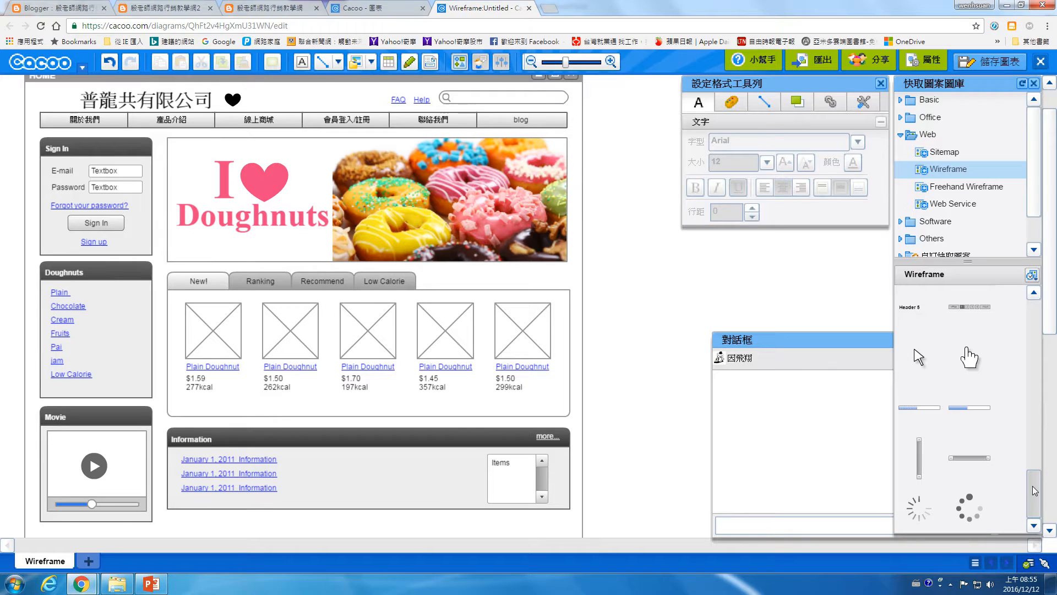
drag(1034, 490, 1040, 319)
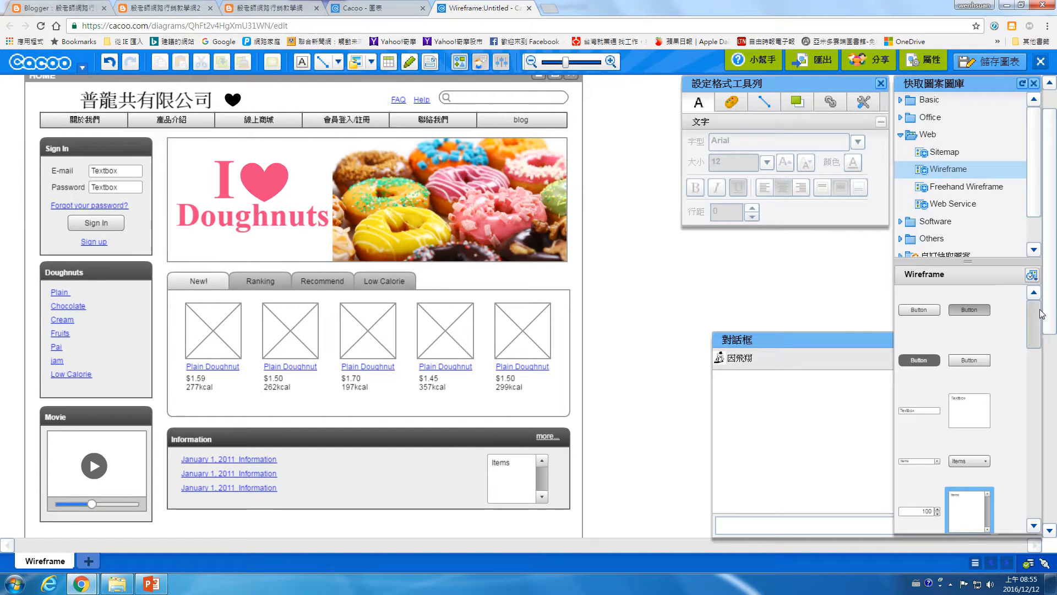
drag(918, 311, 551, 411)
click(646, 406)
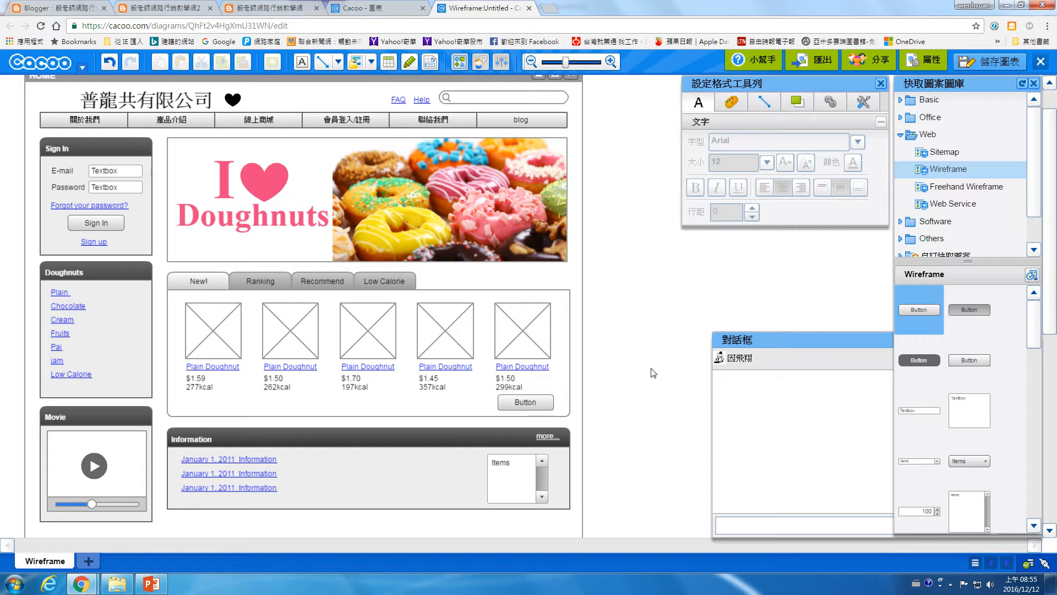
Step: Add the grey Button from the Wireframe stencils as a fifth tab directly after Low Calorie
click(249, 286)
click(315, 278)
click(403, 285)
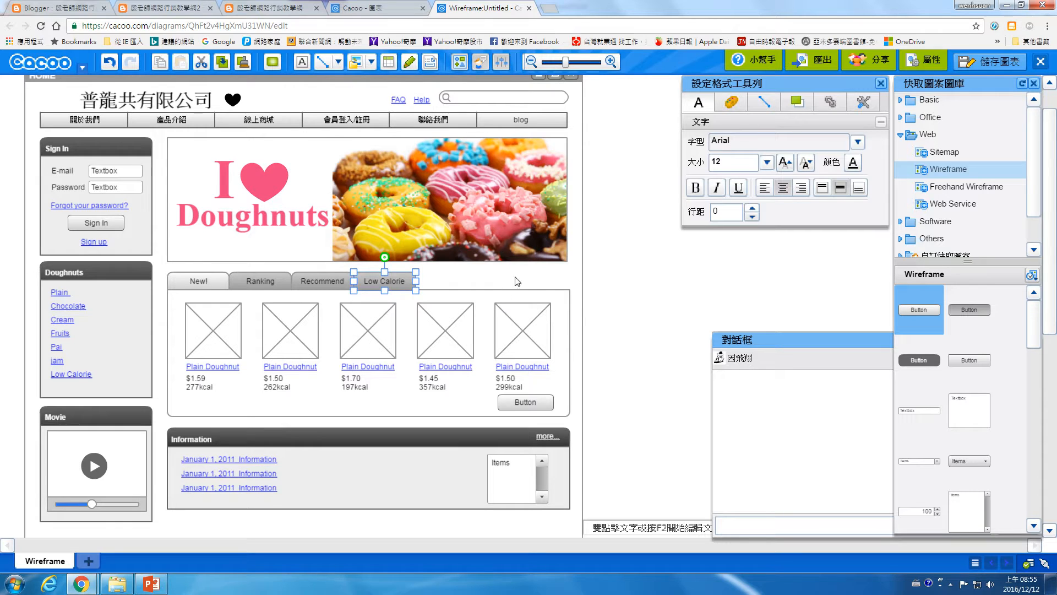
click(602, 316)
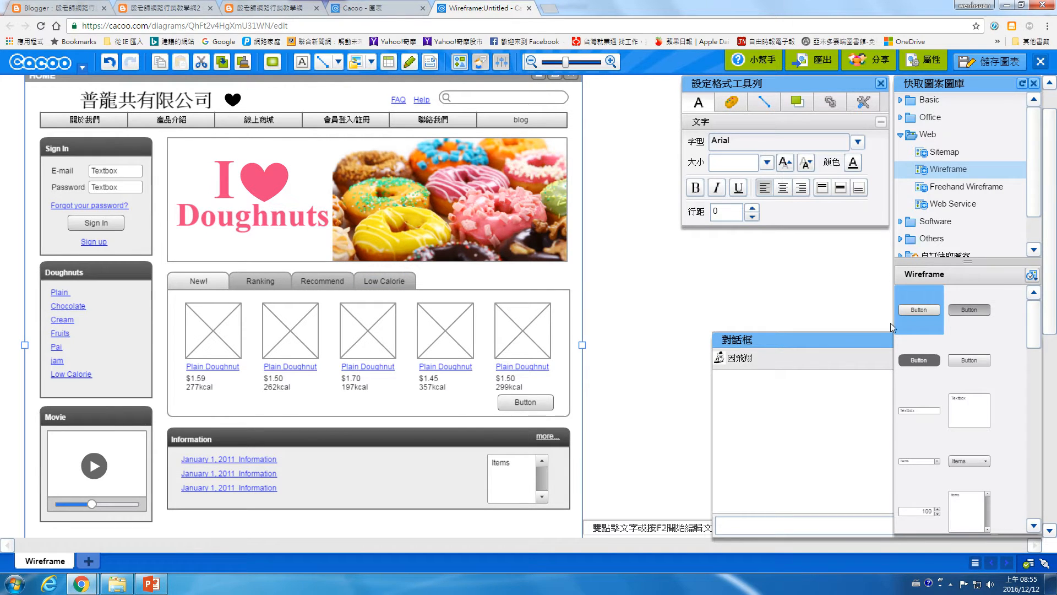
drag(973, 319, 447, 286)
click(600, 292)
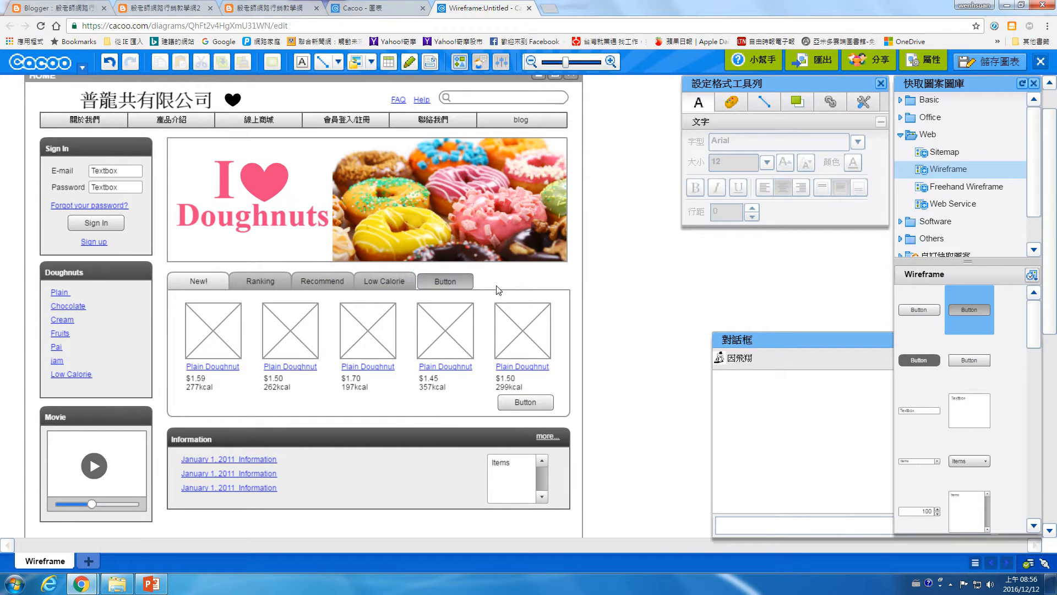
Step: Widen the added grey Button slightly and fit it against the Low Calorie tab in the tab row
click(467, 285)
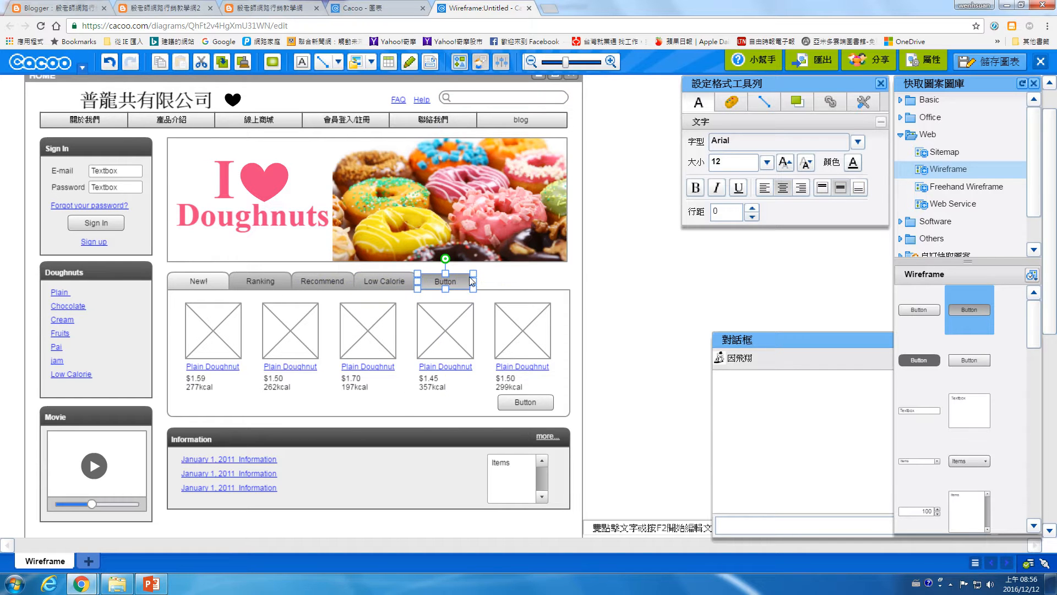
drag(473, 273, 475, 273)
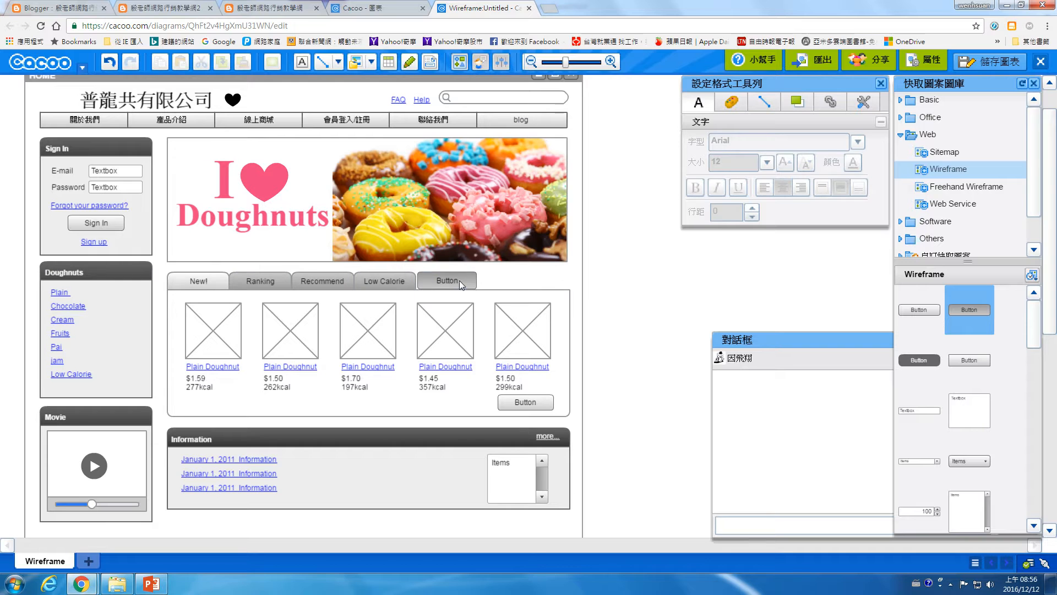
click(639, 304)
Step: Switch to PowerPoint to view the website-building process slide and return to the Cacoo wireframe
click(150, 584)
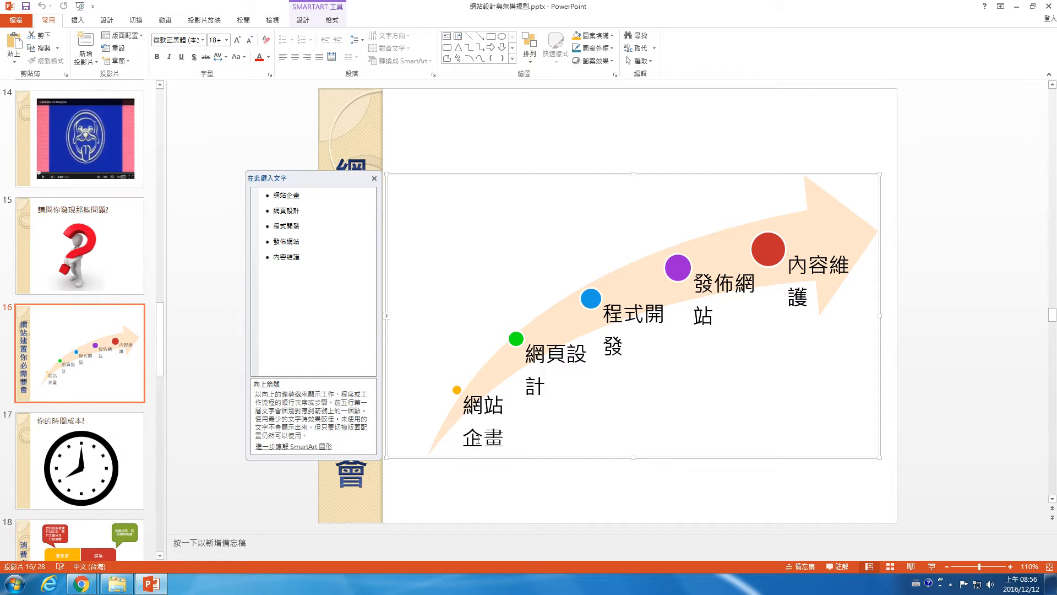
click(1016, 8)
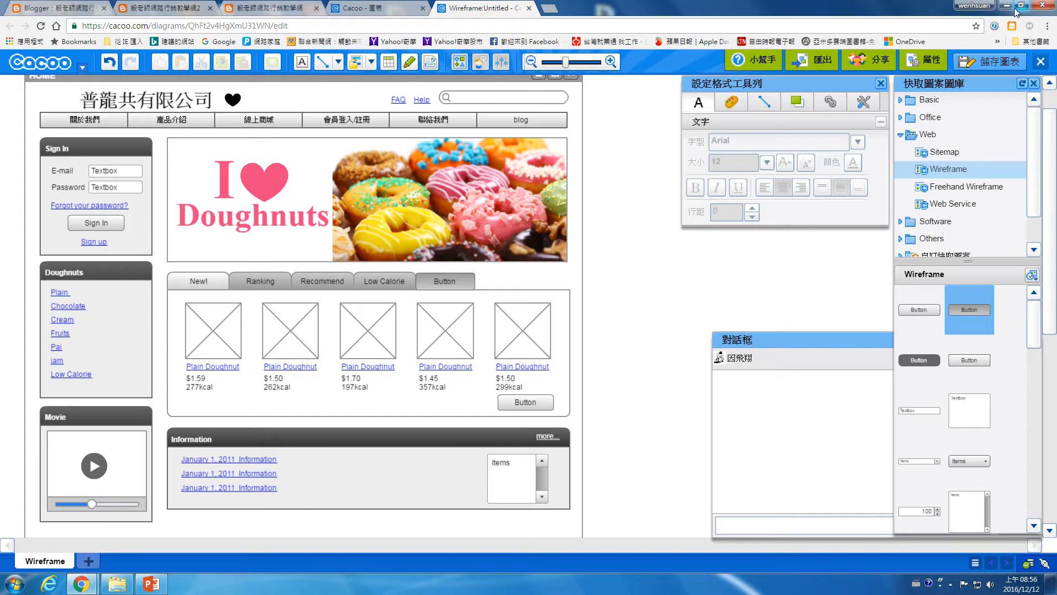
Step: Try deleting the Doughnuts side panel behind its links, and undo the deletion
click(121, 269)
click(223, 271)
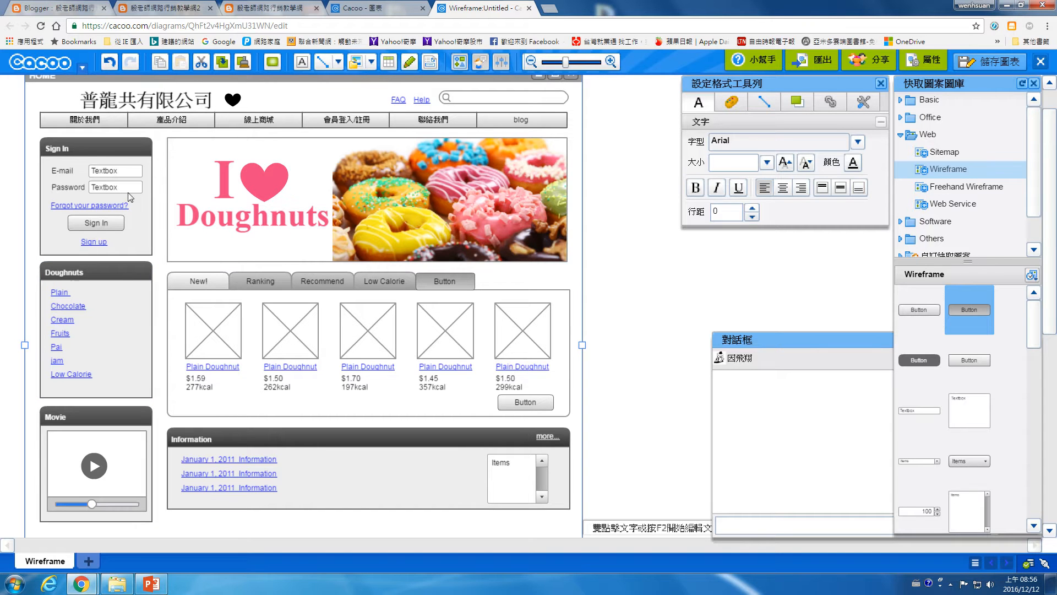
click(99, 275)
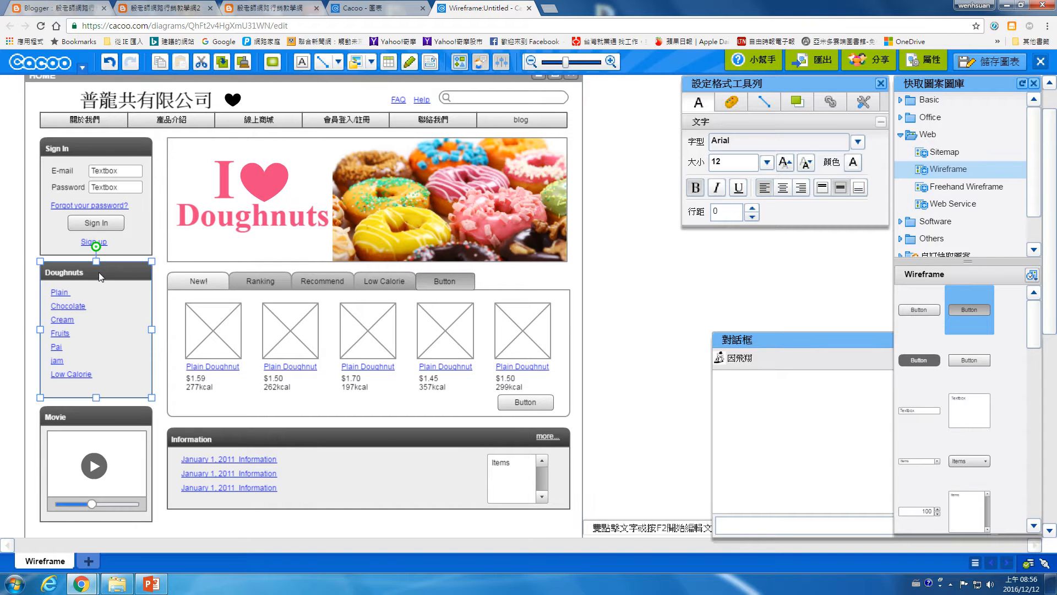
key(Delete)
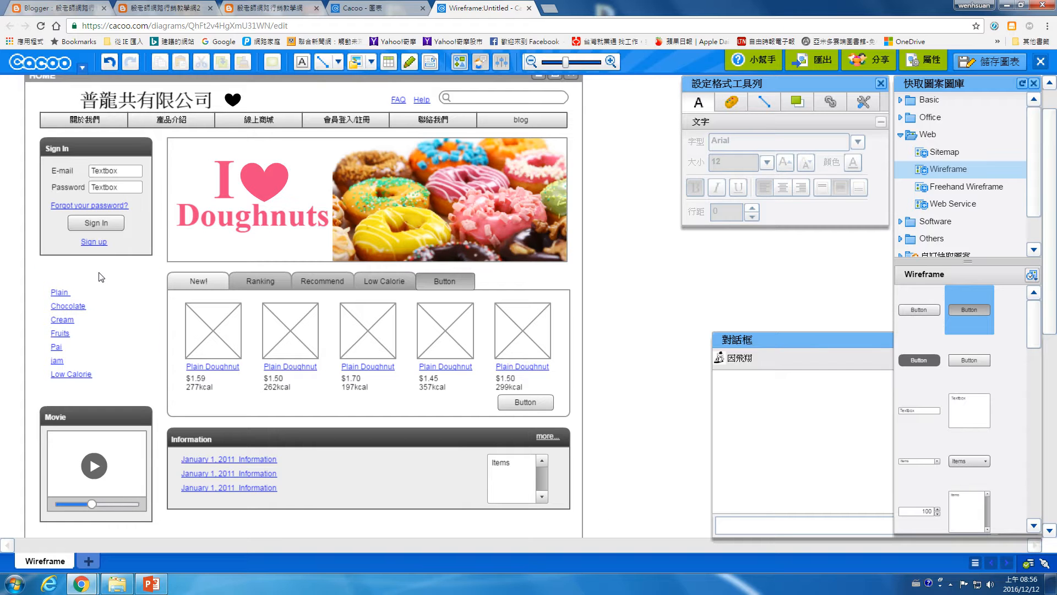
key(ctrl+z)
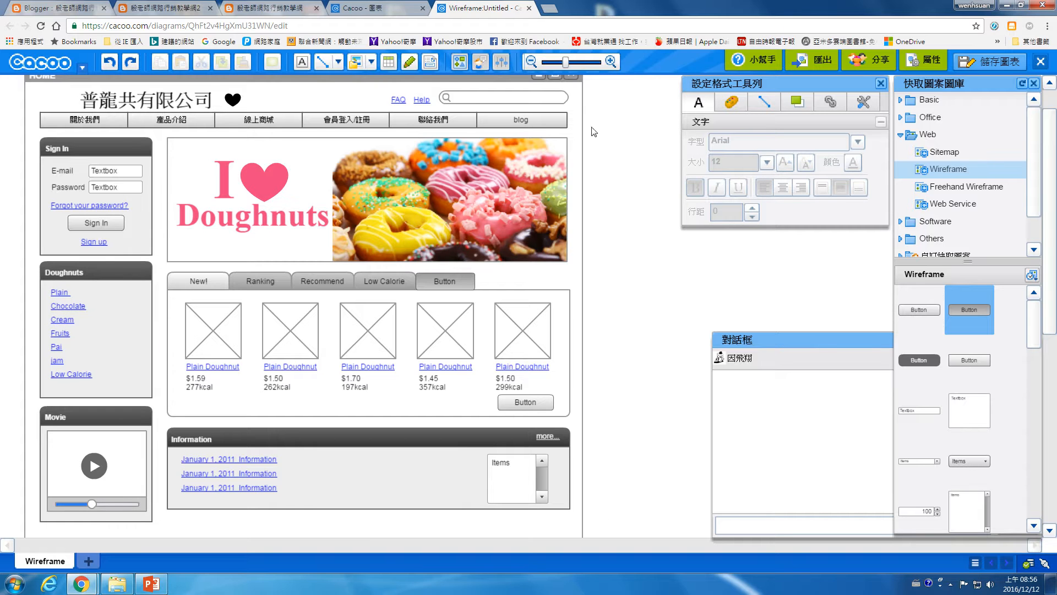
Step: Widen the outer HOME window frame well beyond the page content and hide the formatting toolbar
click(583, 141)
drag(582, 345, 711, 335)
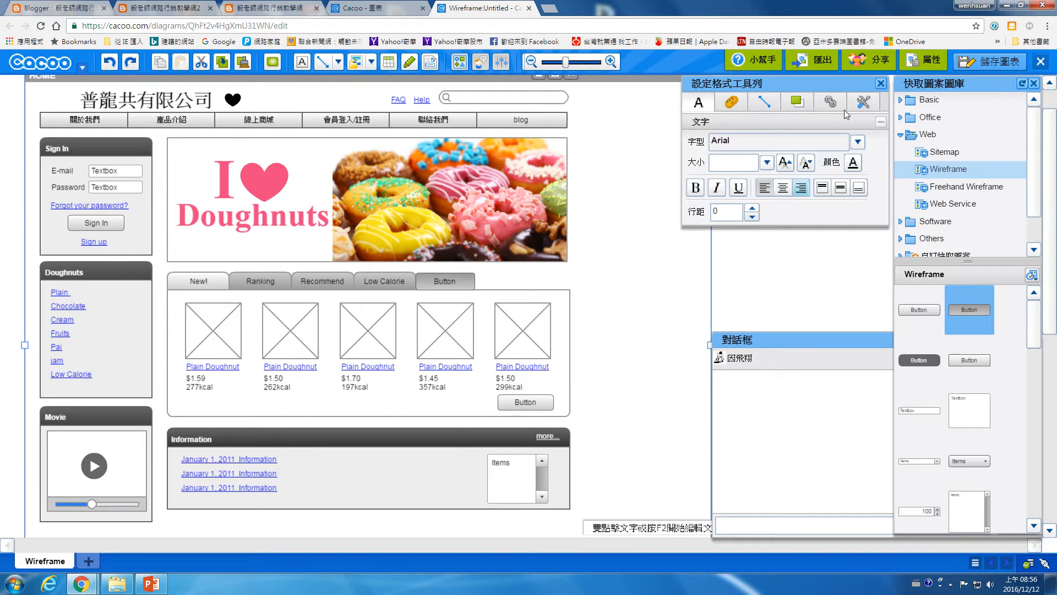
click(880, 84)
click(827, 94)
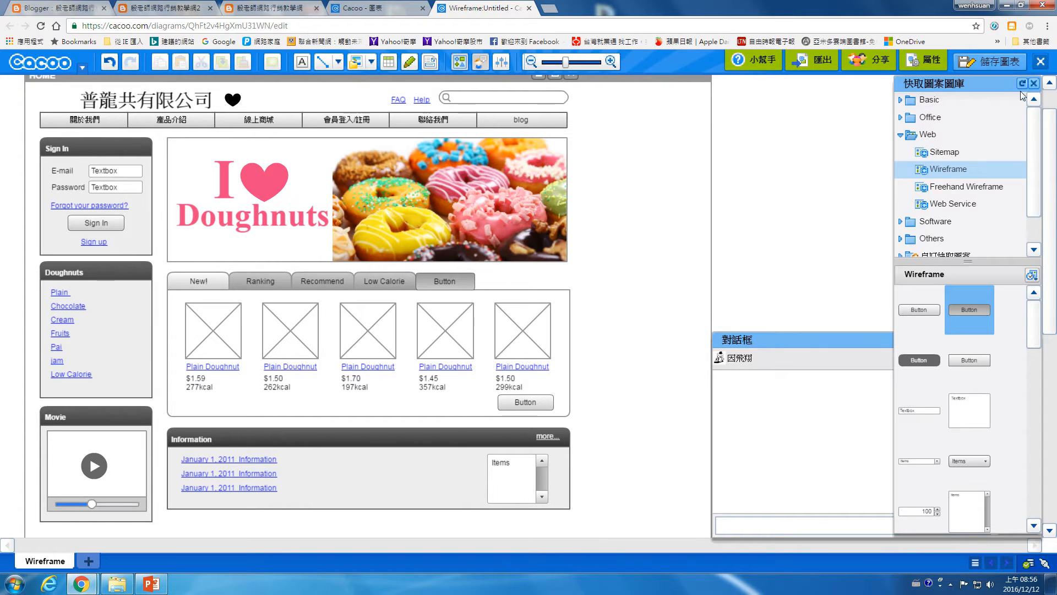
click(693, 439)
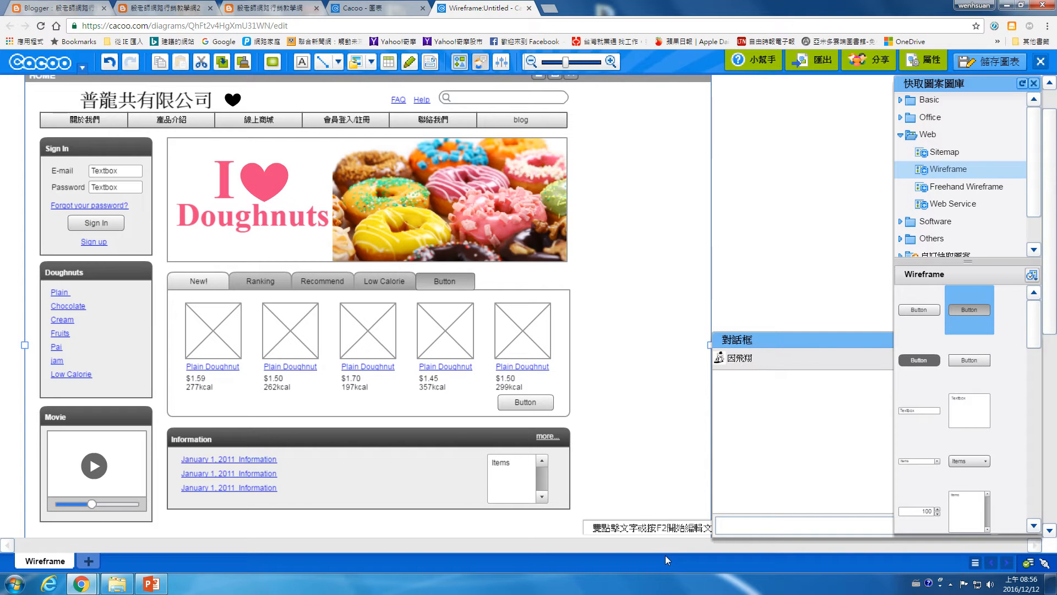
Step: Place the Facebook icon from the Web Service stencils in the page header, between the company title and the FAQ link
click(532, 62)
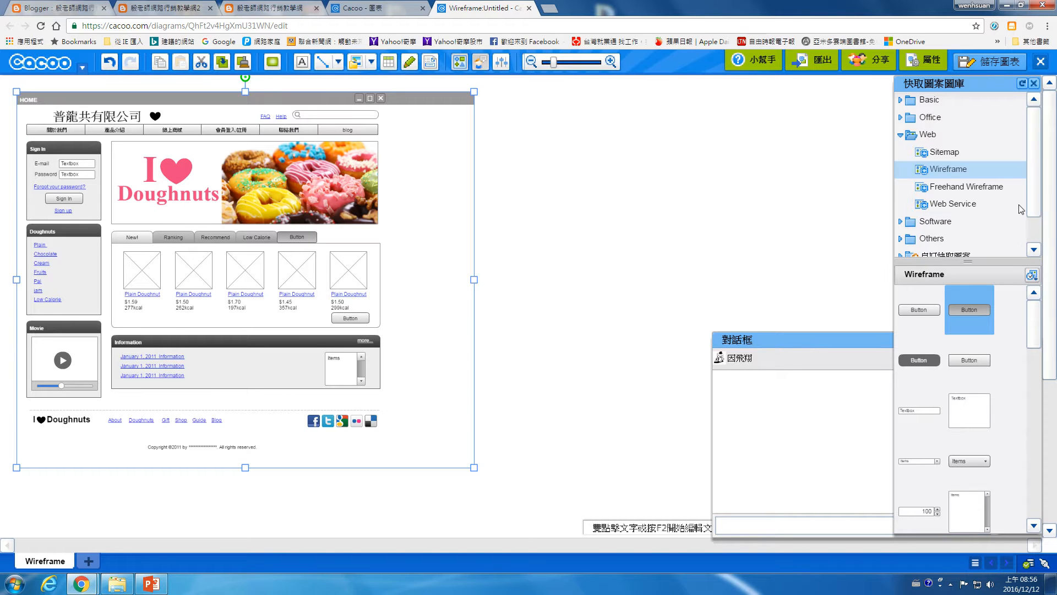
click(985, 190)
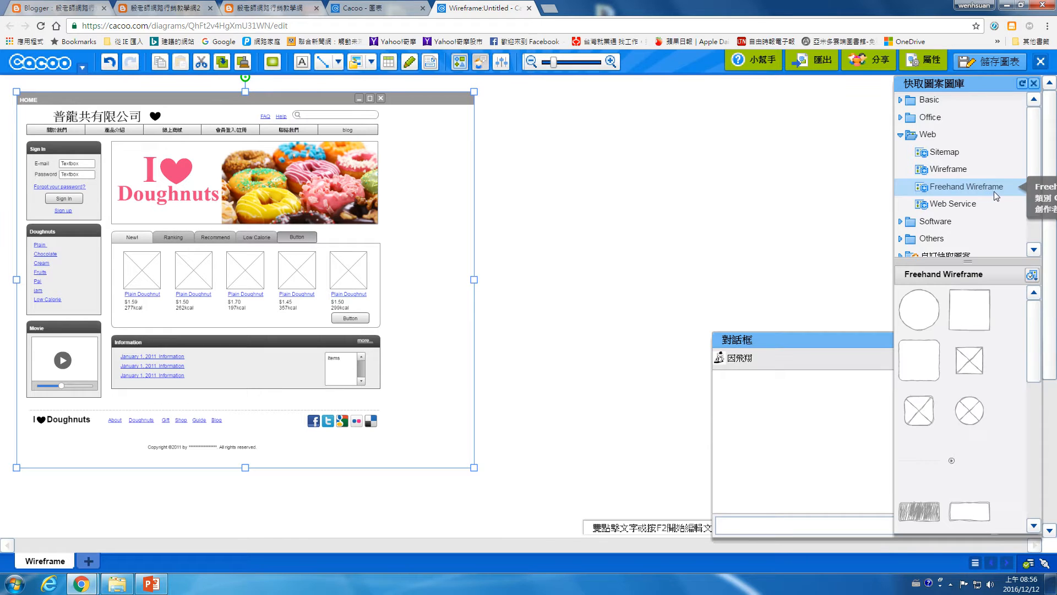
click(956, 205)
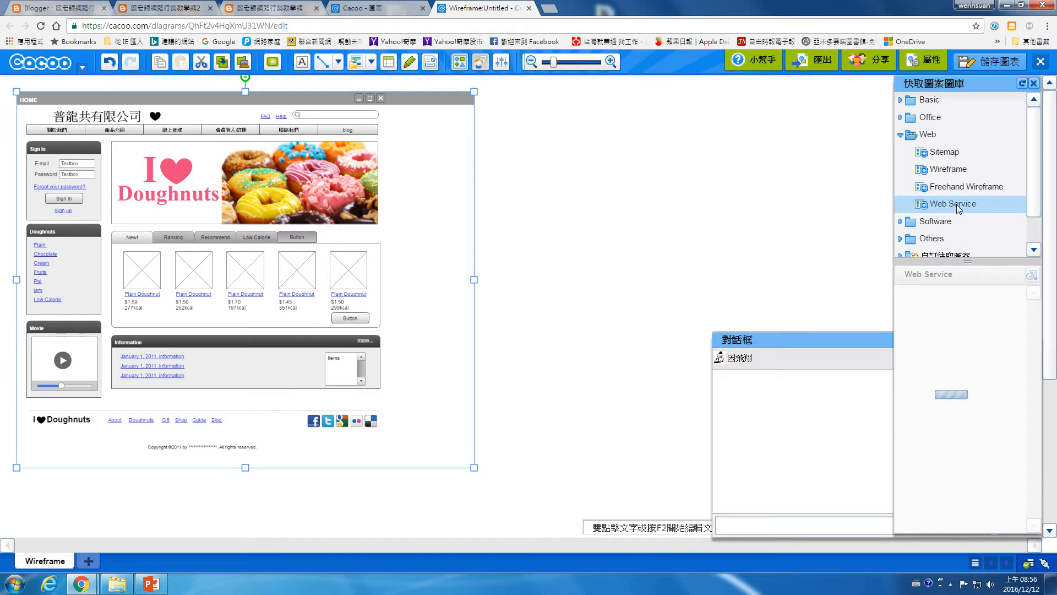
drag(928, 319, 211, 123)
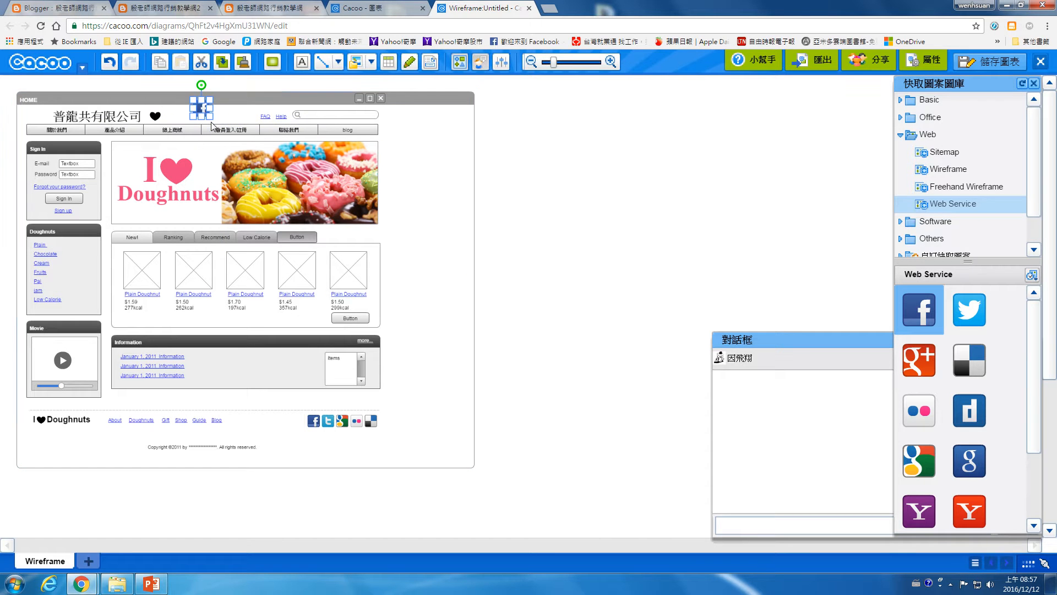
Step: Move the header's Facebook icon down and closer to the company title, just after the black heart
click(610, 61)
drag(317, 139, 314, 135)
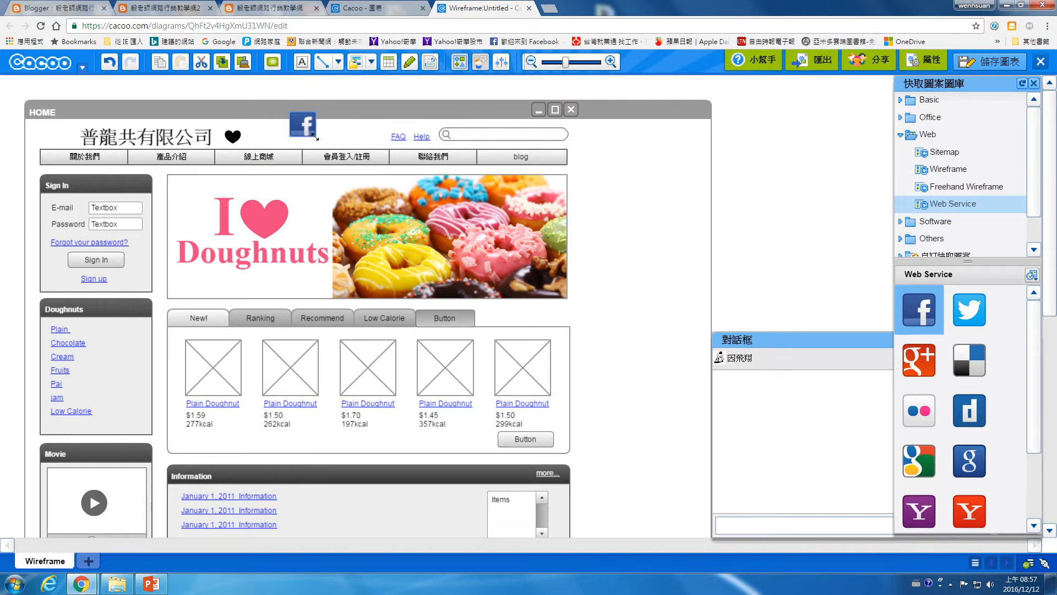
key(ctrl+z)
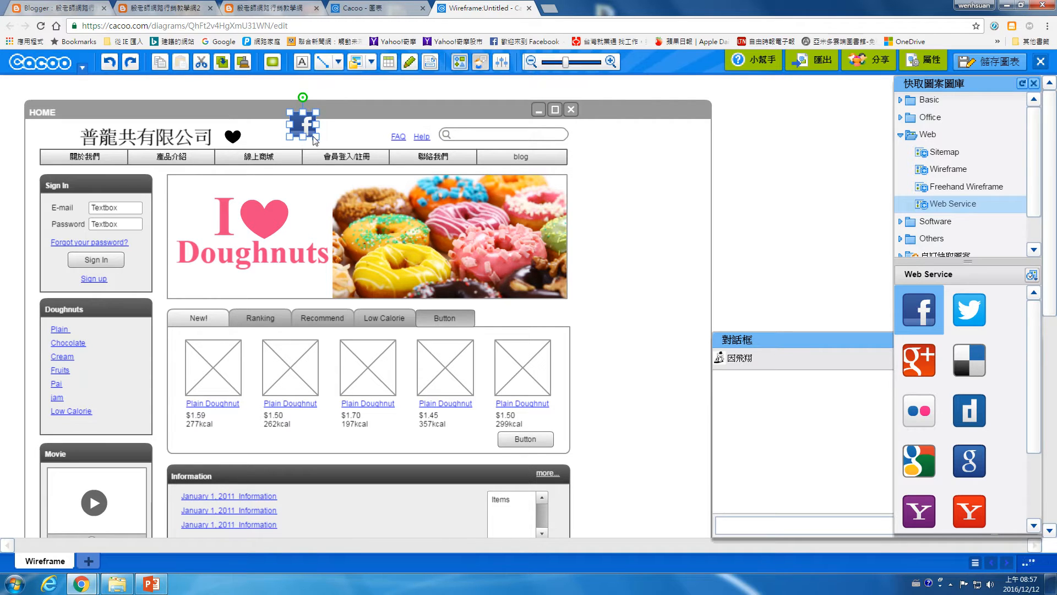
drag(301, 136, 279, 136)
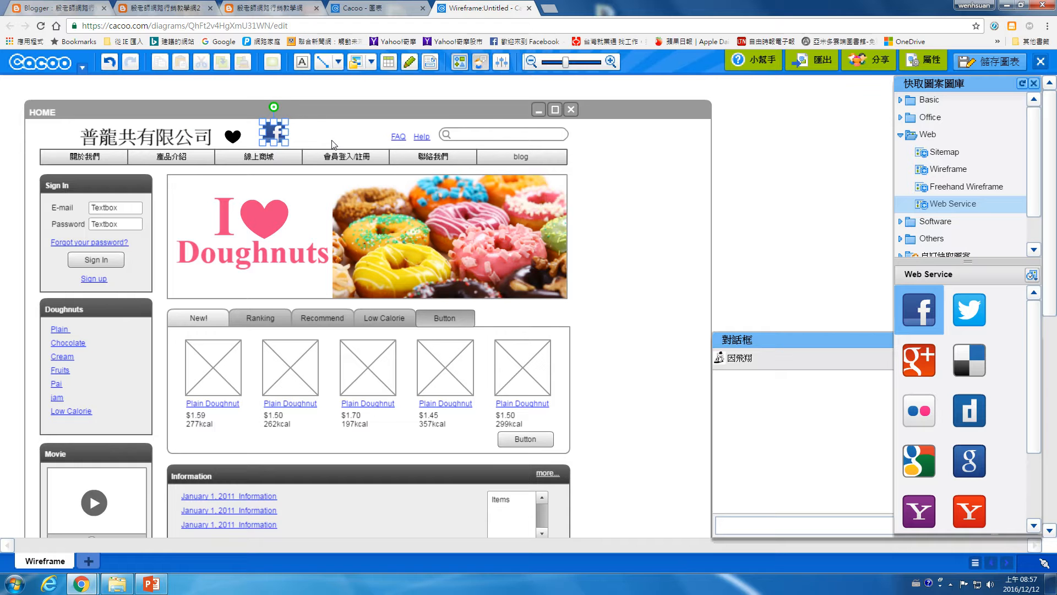
click(749, 240)
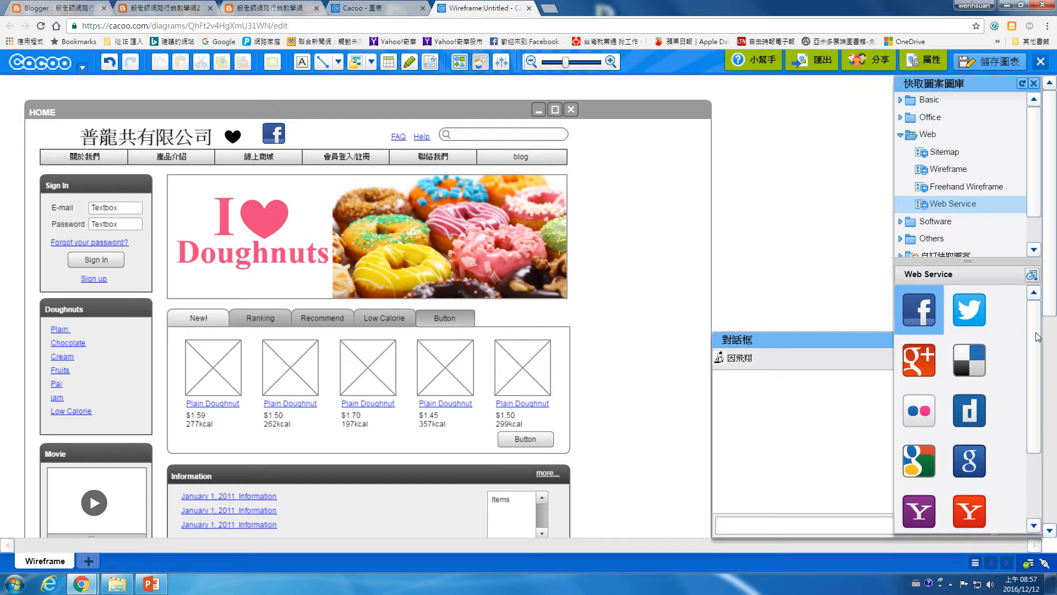
Step: Place the Twitter, Google+ and Blogger icons from the Web Service stencils in a row after the header's Facebook icon
drag(976, 322, 303, 146)
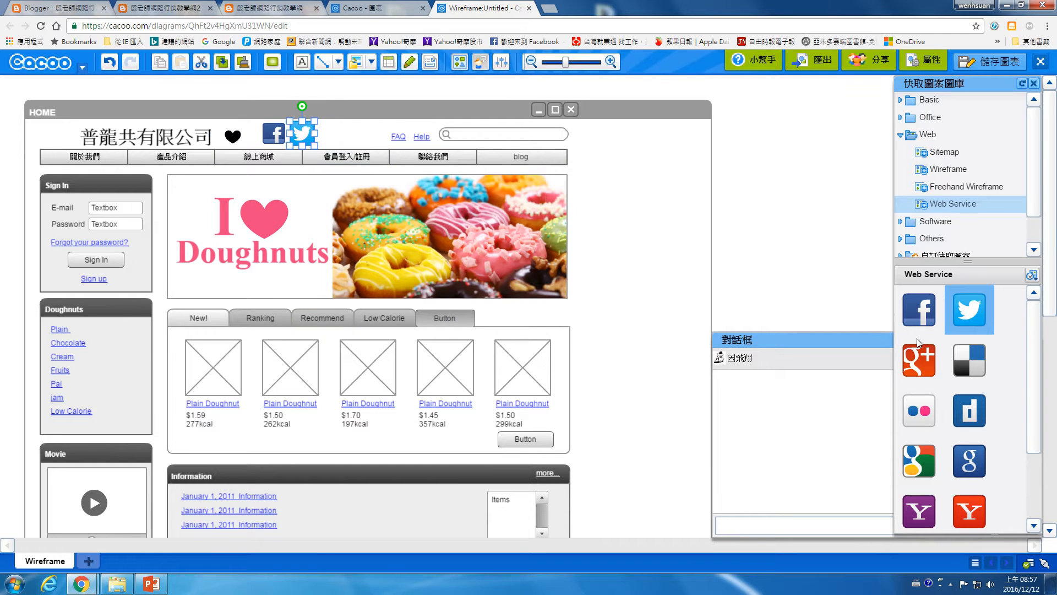
drag(933, 358, 348, 136)
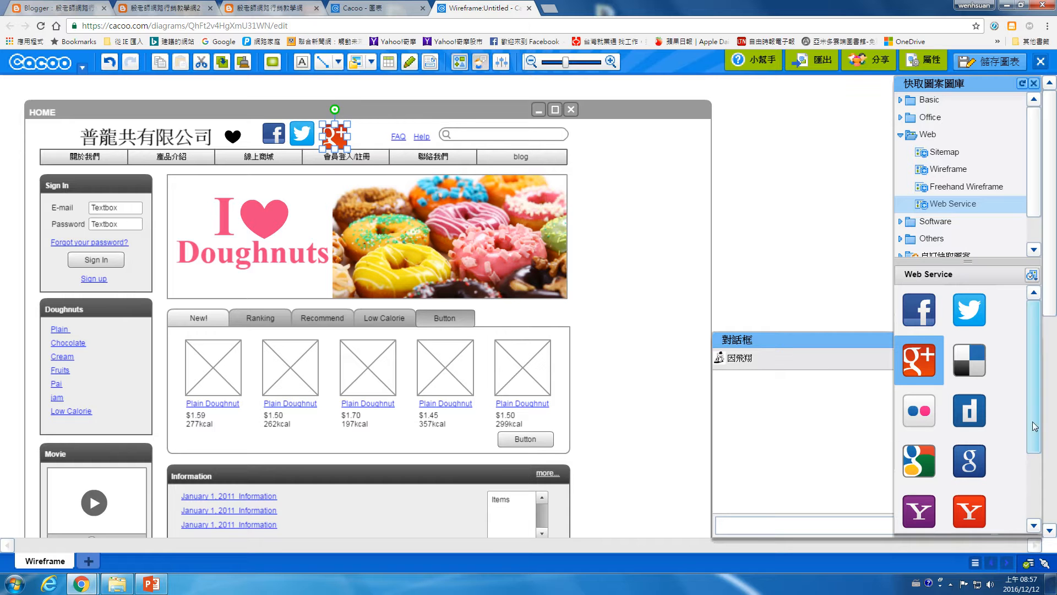
scroll(1032, 467, down, 2)
drag(1032, 467, 986, 490)
drag(923, 468, 374, 142)
click(336, 138)
click(374, 141)
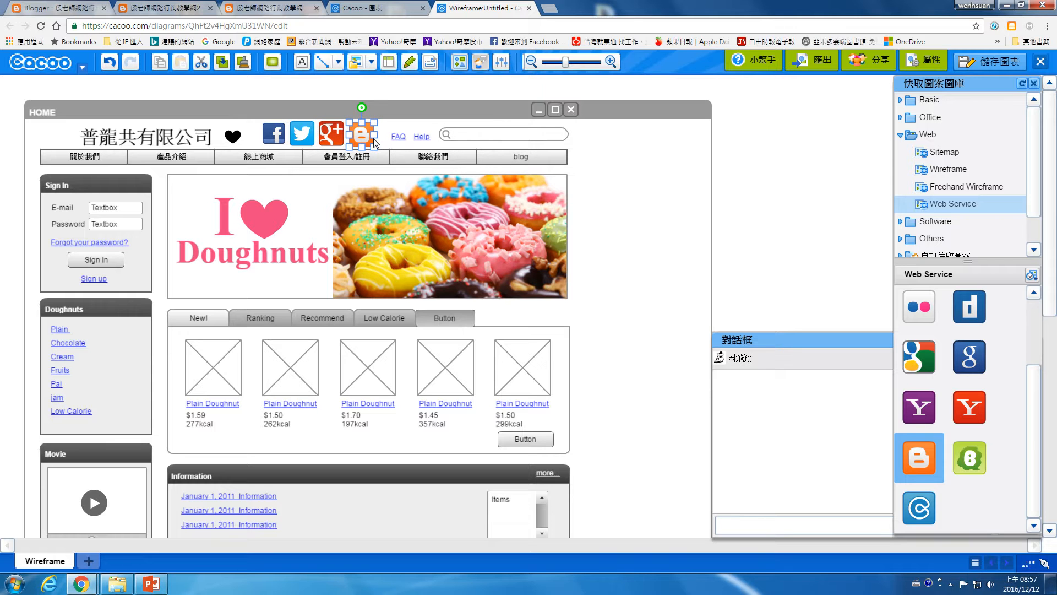
click(687, 192)
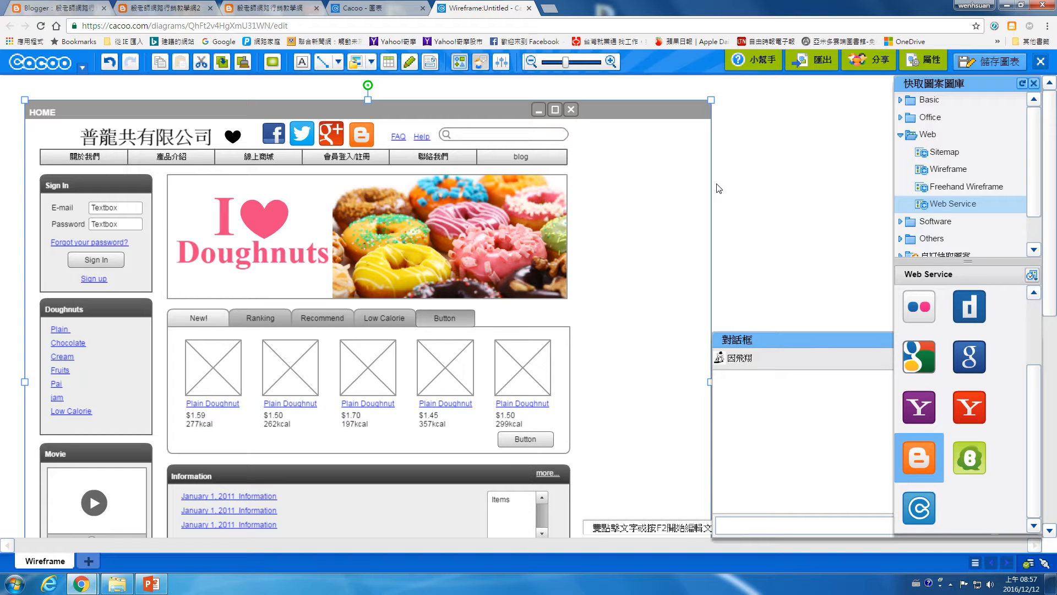
click(270, 8)
scroll(989, 86, up, 15)
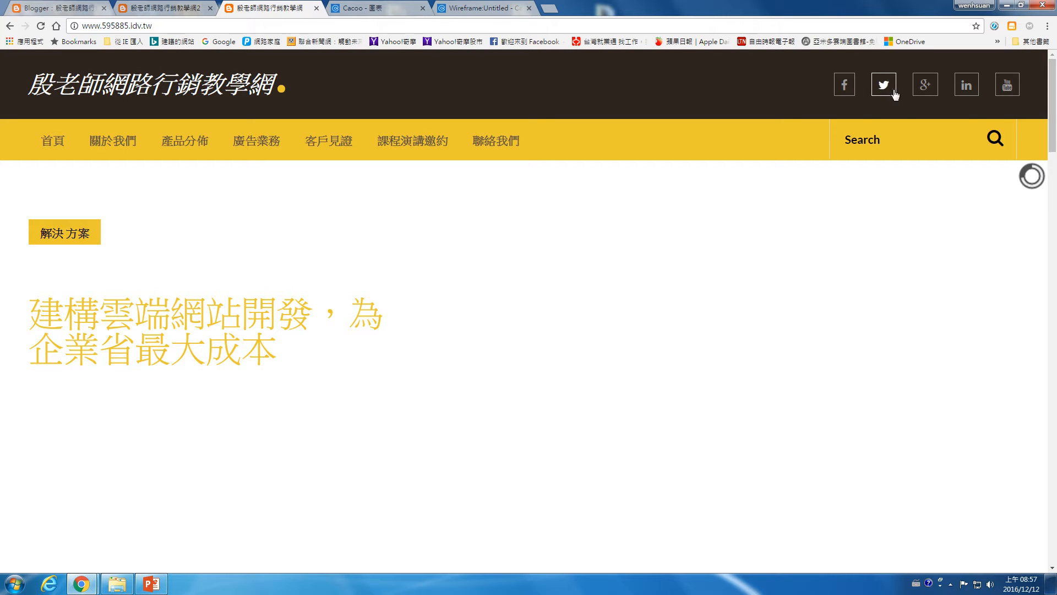
click(846, 88)
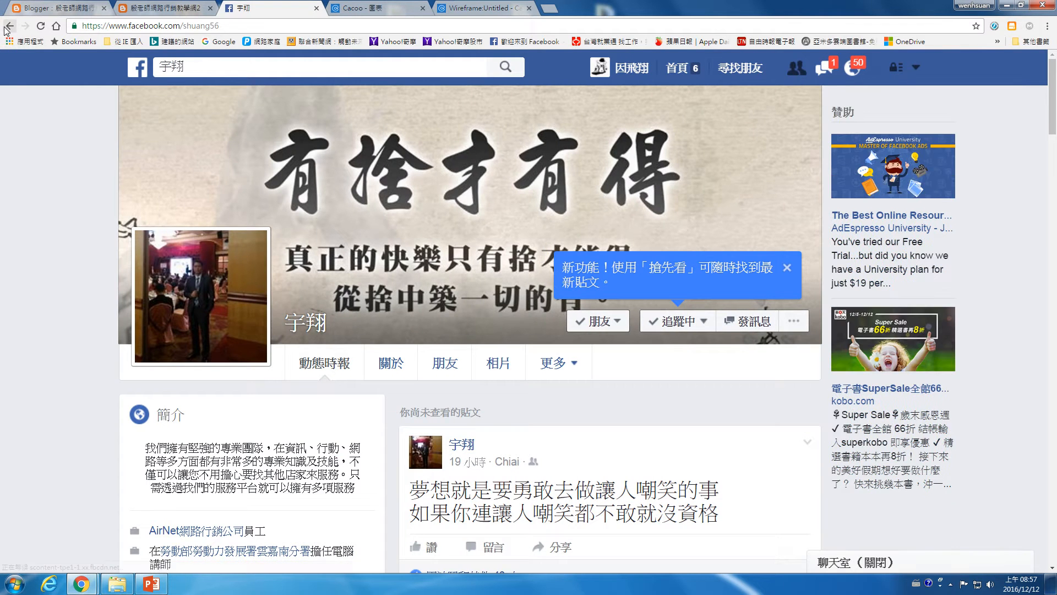
click(9, 25)
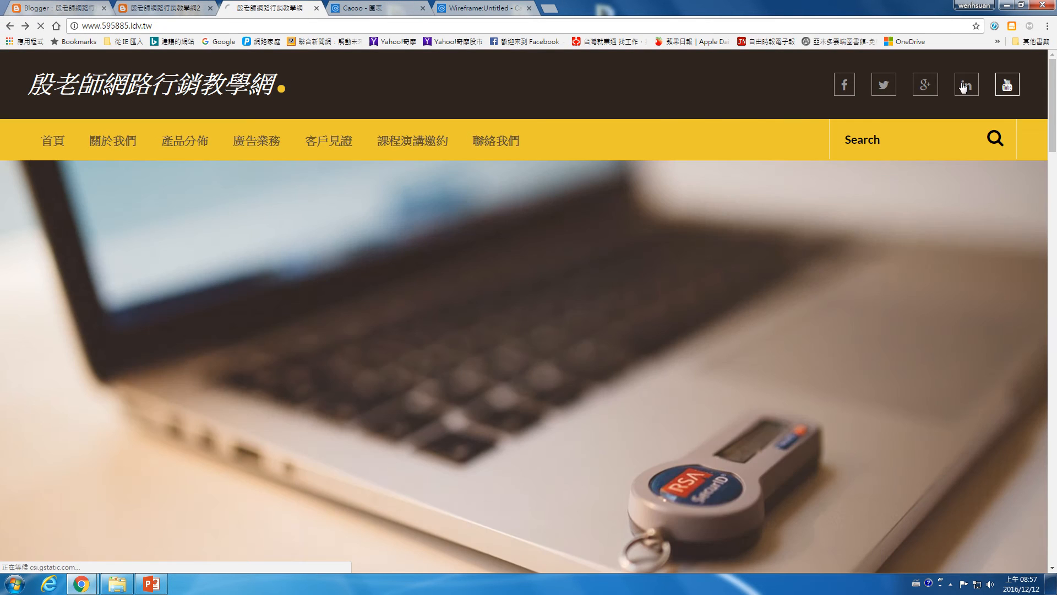
click(926, 89)
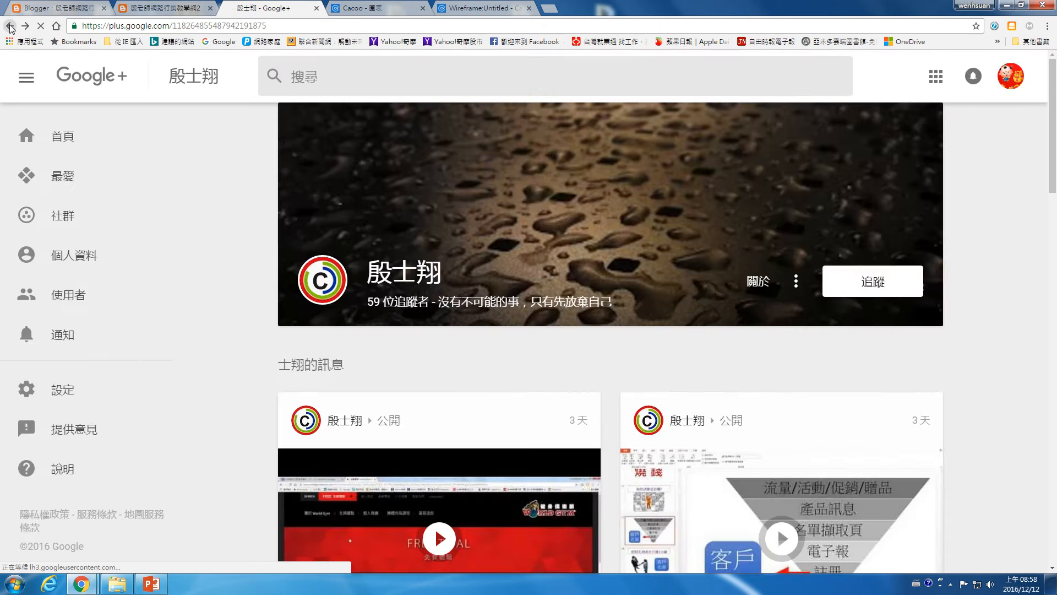
click(10, 25)
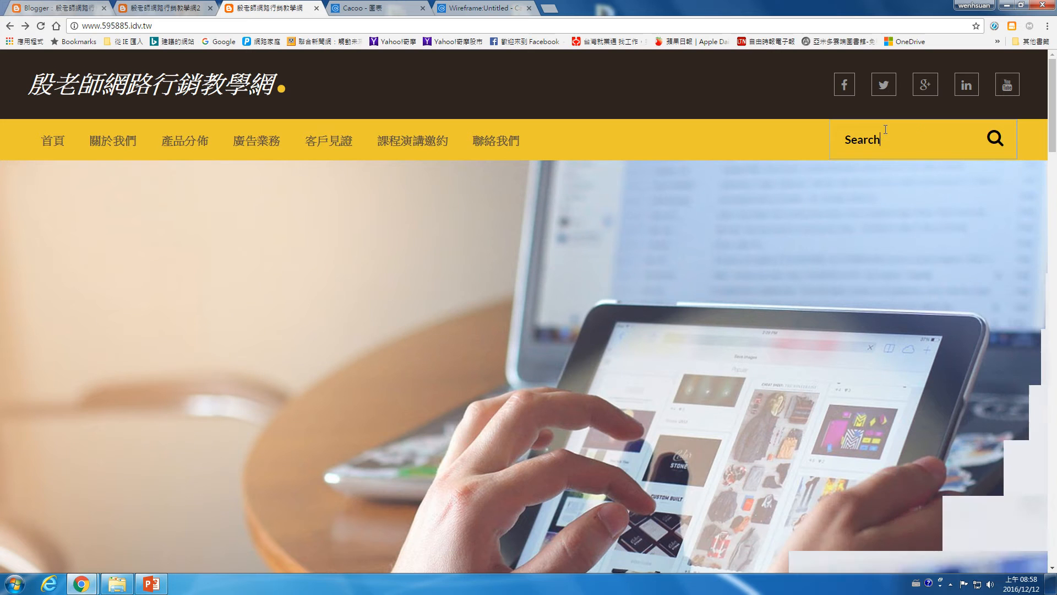
Step: Search the example site for 關鍵字, and view the second teaching blog for comparison
click(883, 129)
double_click(887, 133)
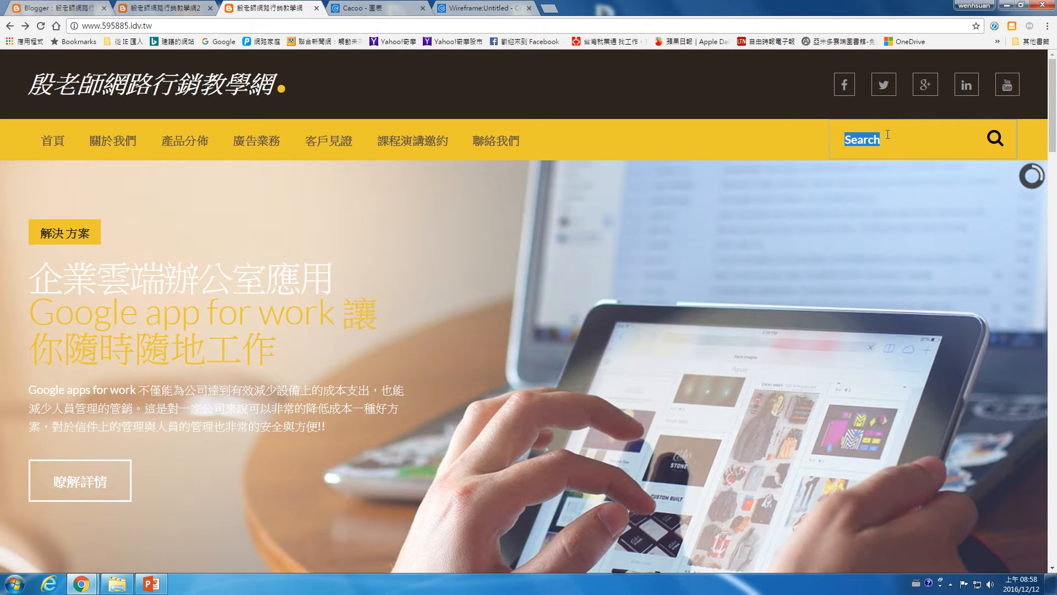
key(ctrl+space)
text(關鍵字)
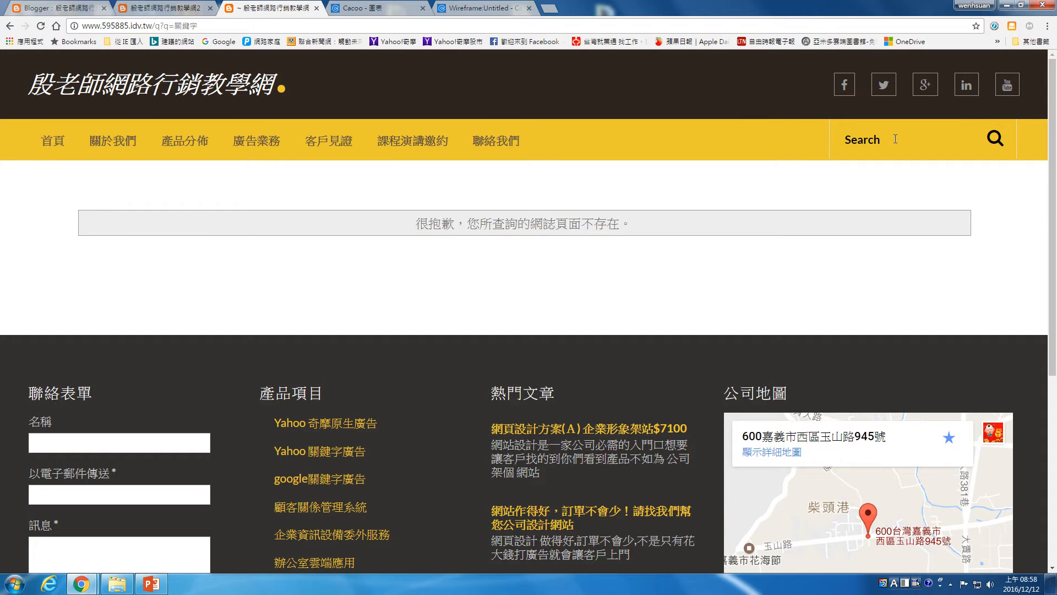
click(995, 142)
click(883, 150)
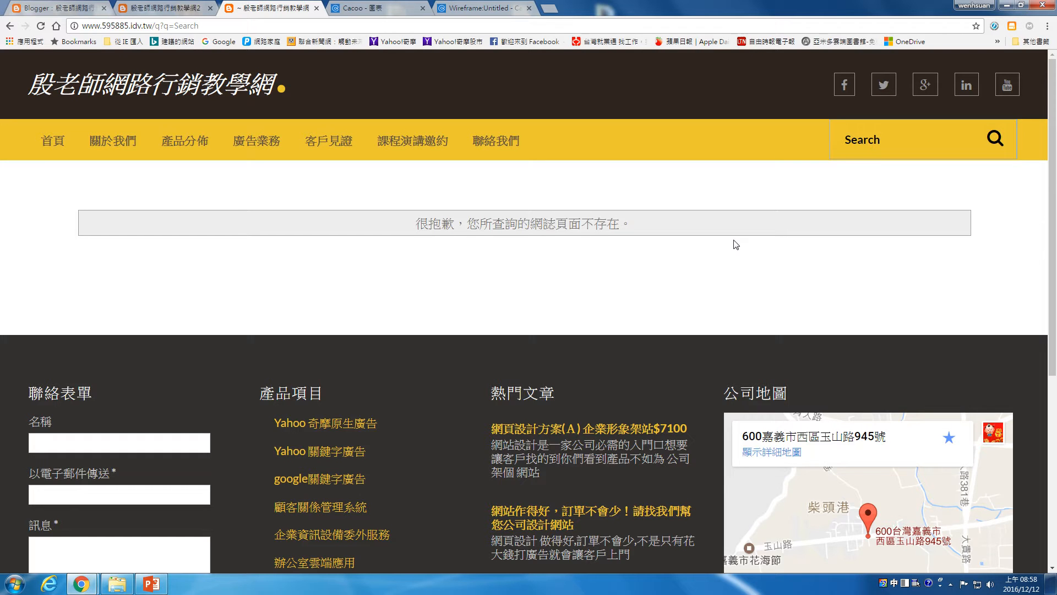
click(180, 6)
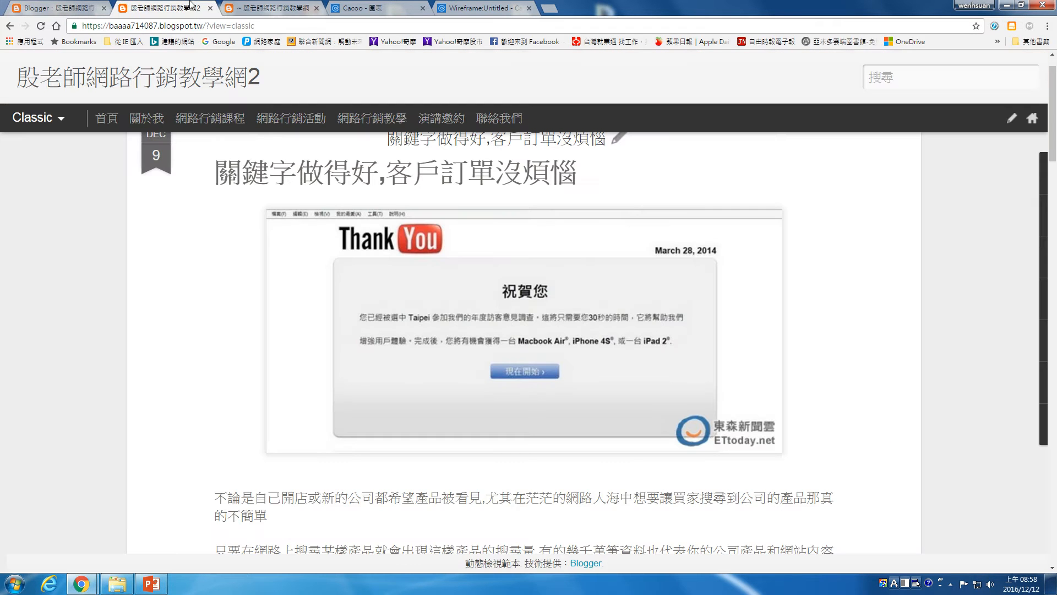
Step: Return to the Cacoo wireframe and examine the Software, Others and Sitemap stencil sets, including File, iPhone and Electronic Circuit
click(464, 5)
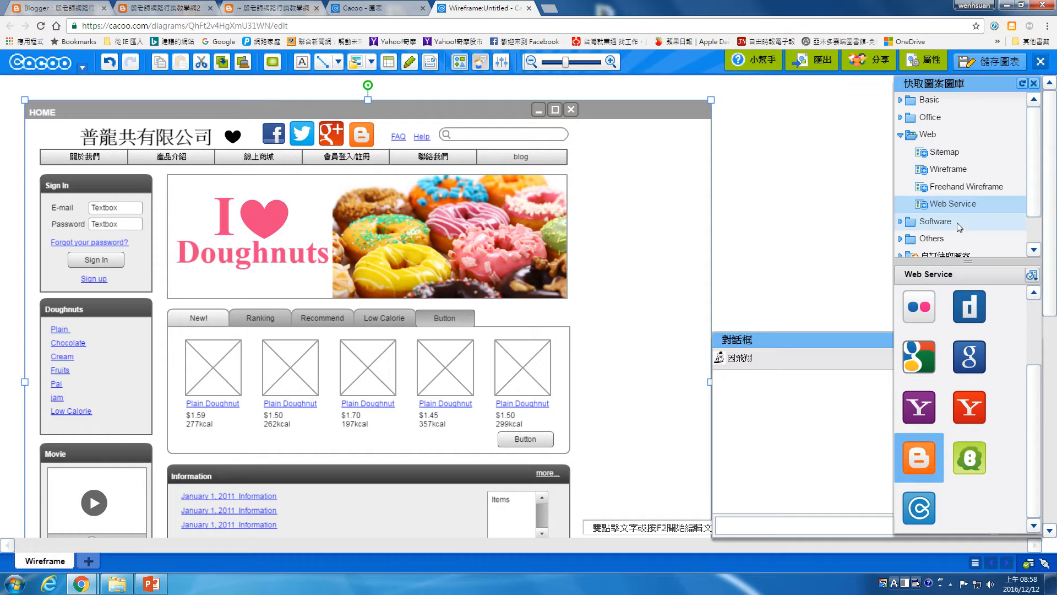
click(908, 226)
click(947, 238)
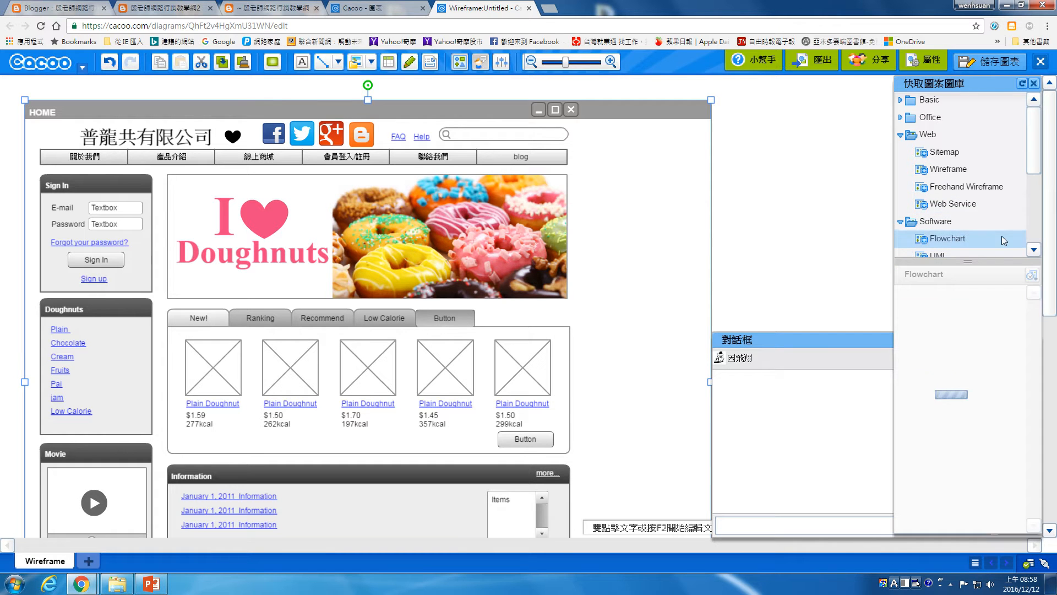
scroll(986, 220, down, 3)
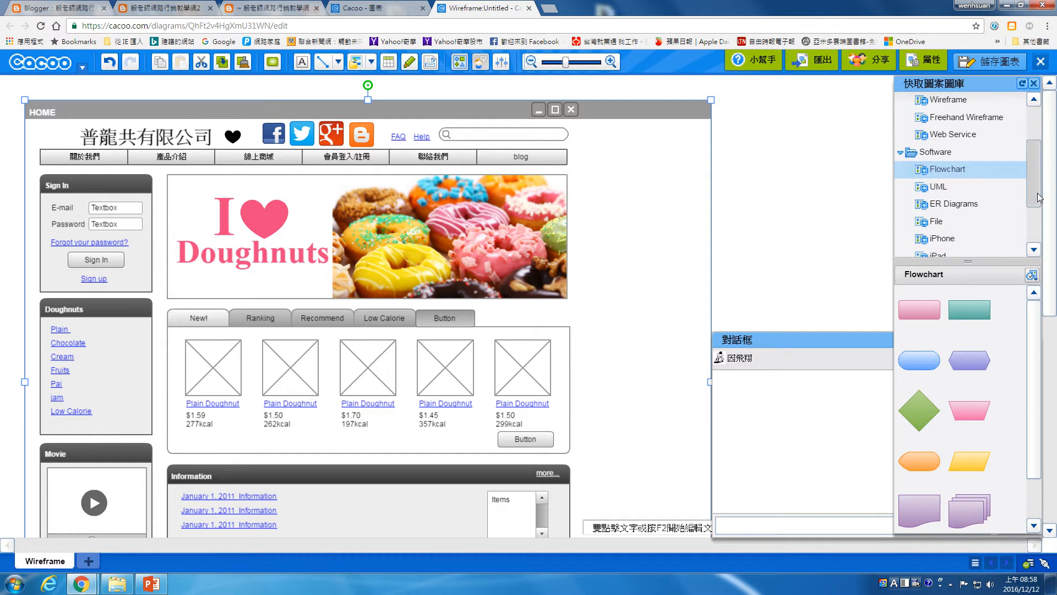
click(956, 206)
click(946, 221)
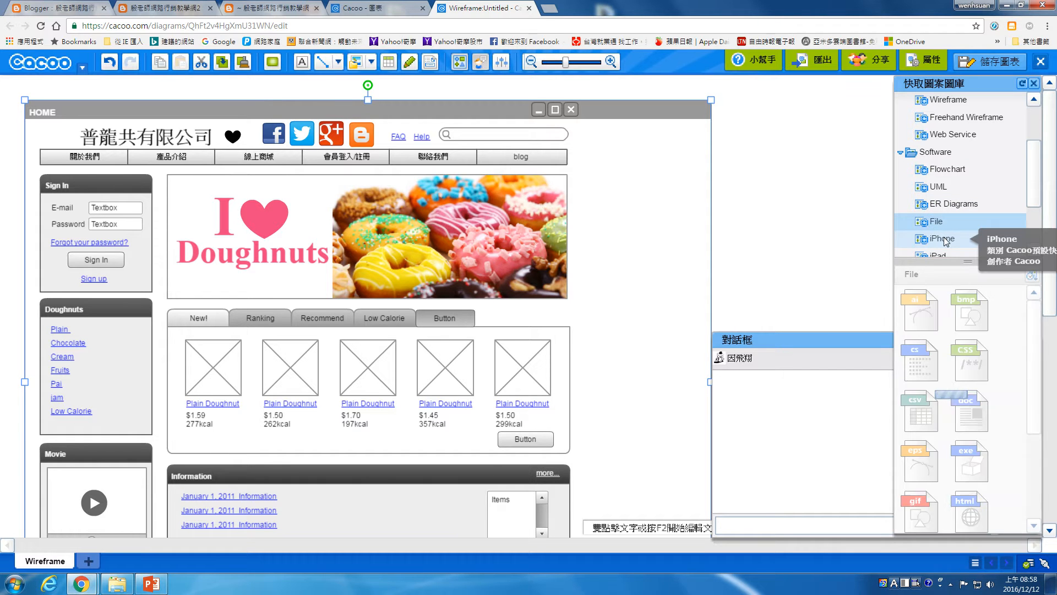
click(943, 239)
scroll(1034, 228, down, 2)
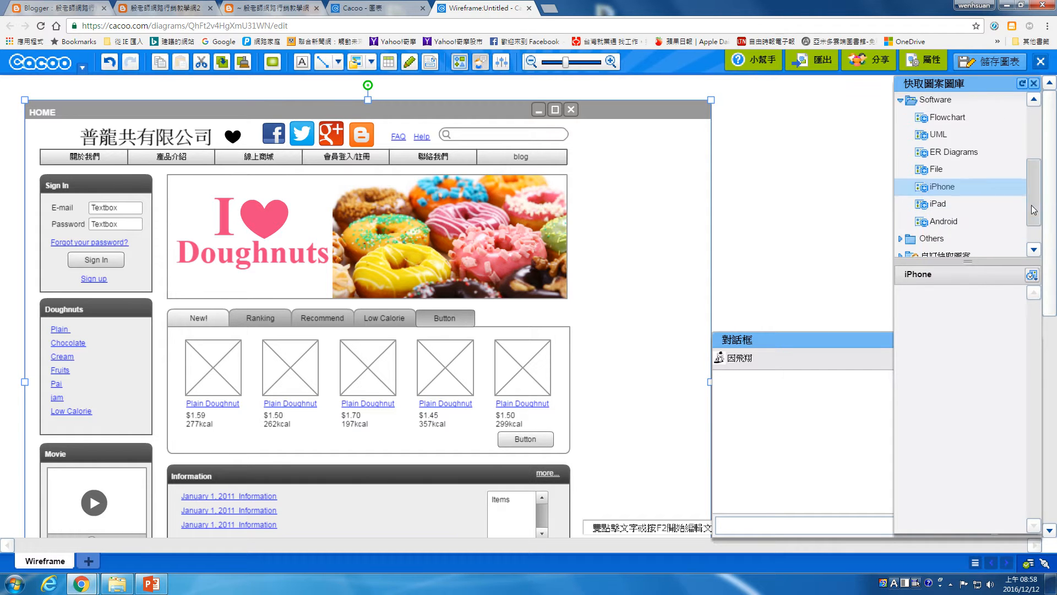
click(1016, 204)
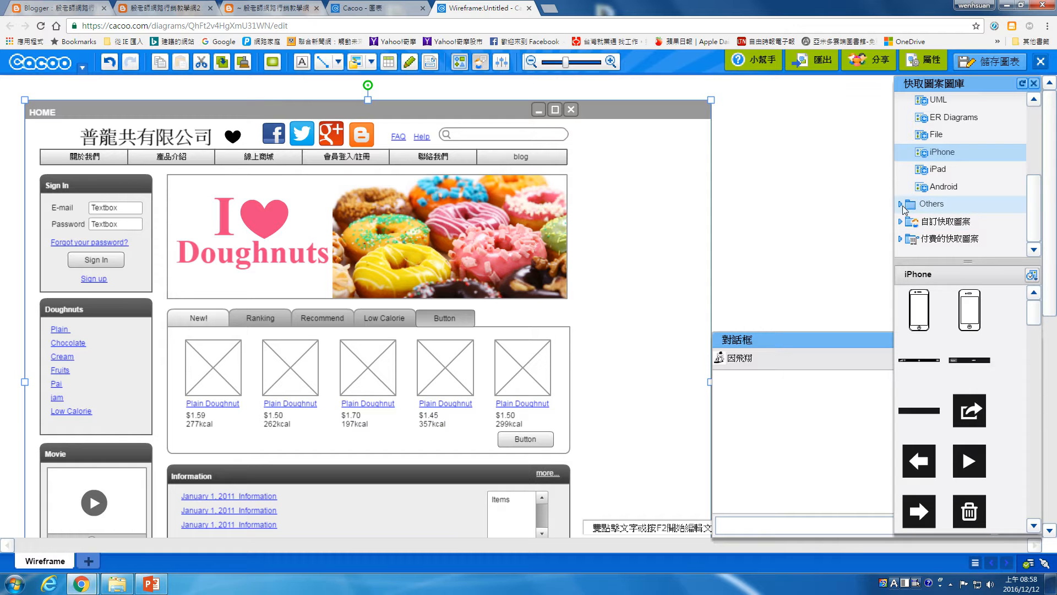
click(1016, 223)
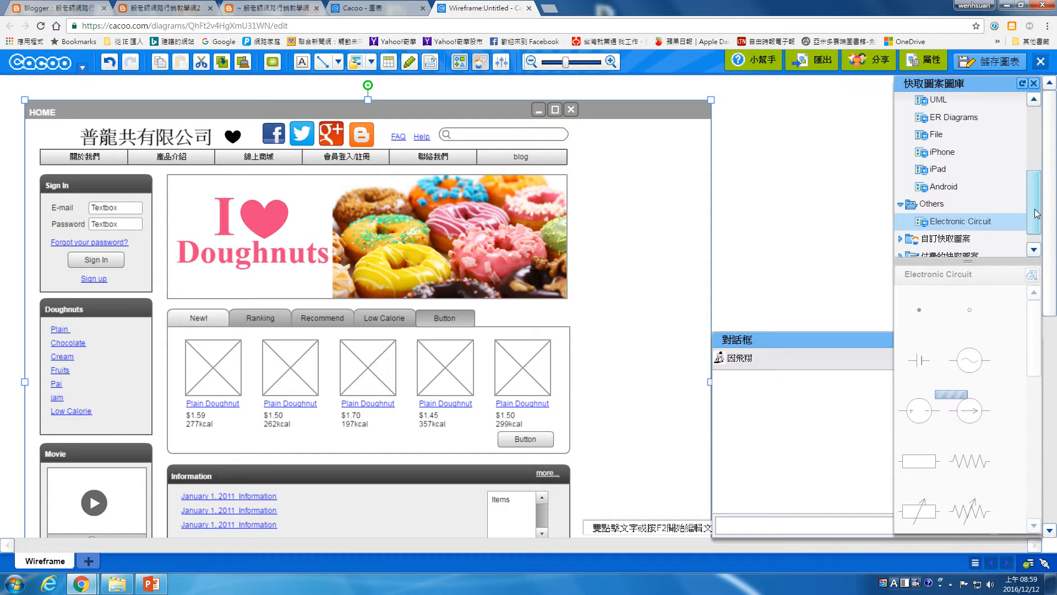
scroll(1035, 209, up, 3)
click(944, 152)
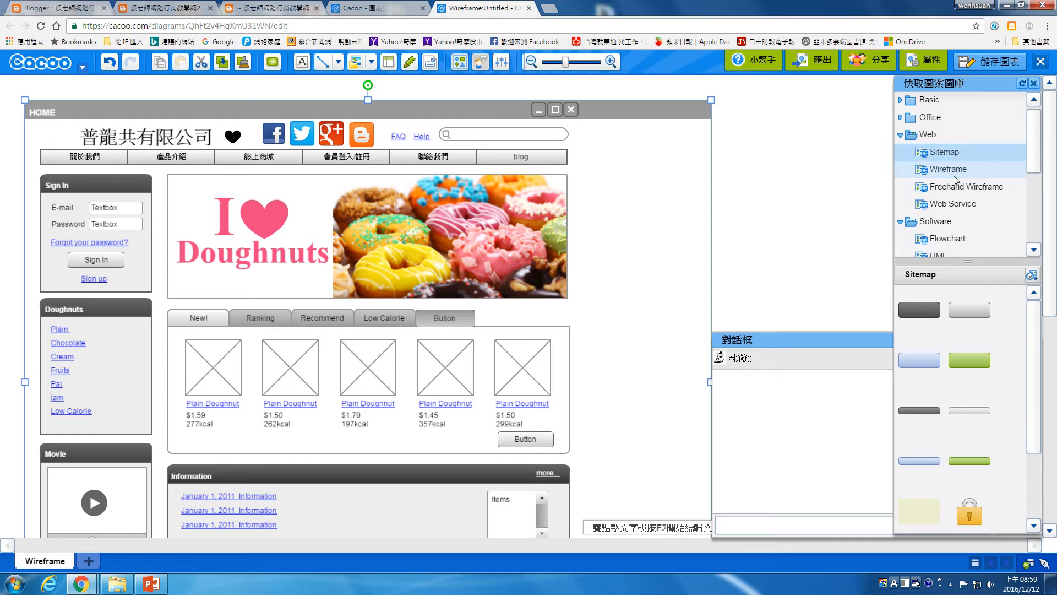
Step: Place a Dialog panel from the Wireframe stencils in the blank area beside the doughnut banner and extend its bottom edge downwards
click(947, 169)
drag(1034, 327, 1026, 433)
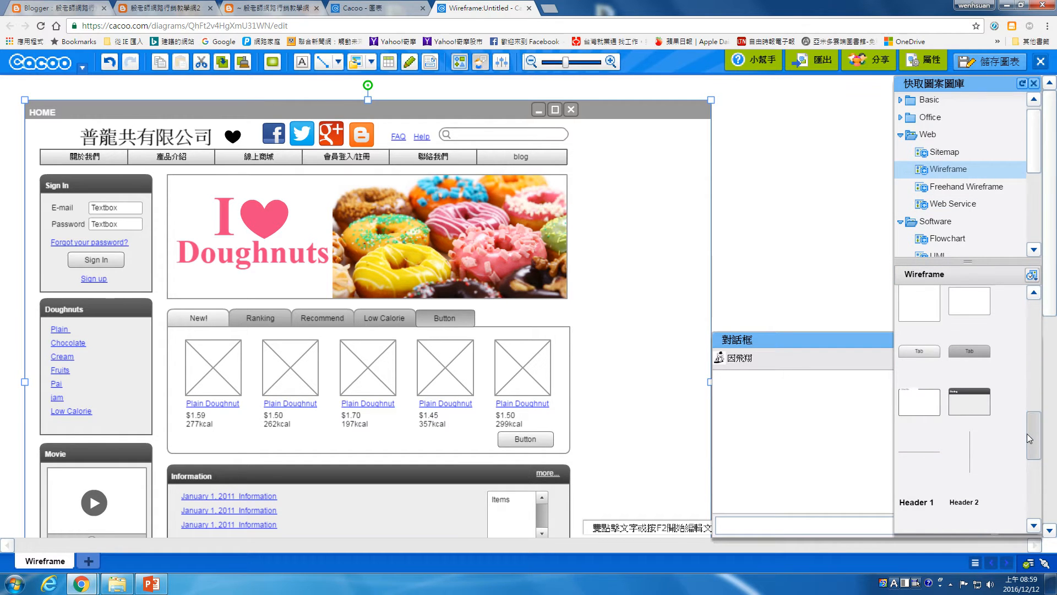
drag(960, 400, 628, 211)
drag(639, 256, 639, 278)
right_click(662, 246)
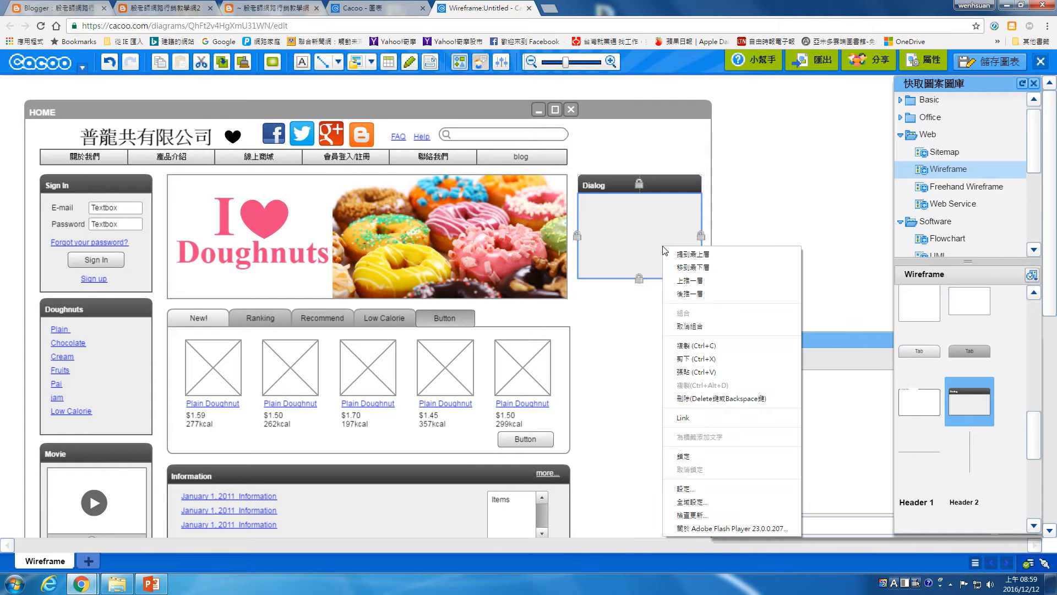
click(653, 234)
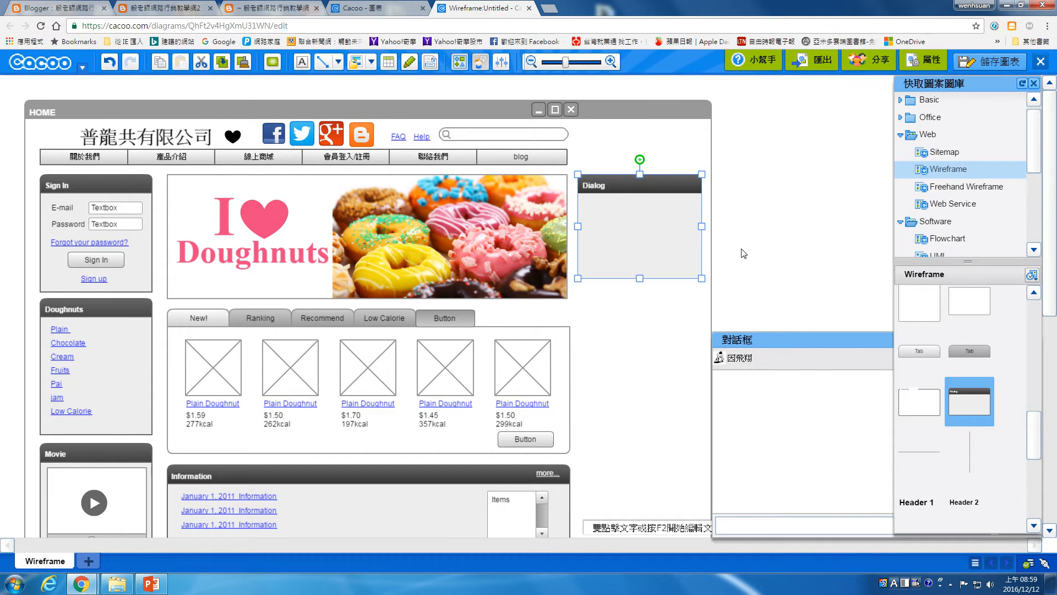
drag(662, 199, 661, 191)
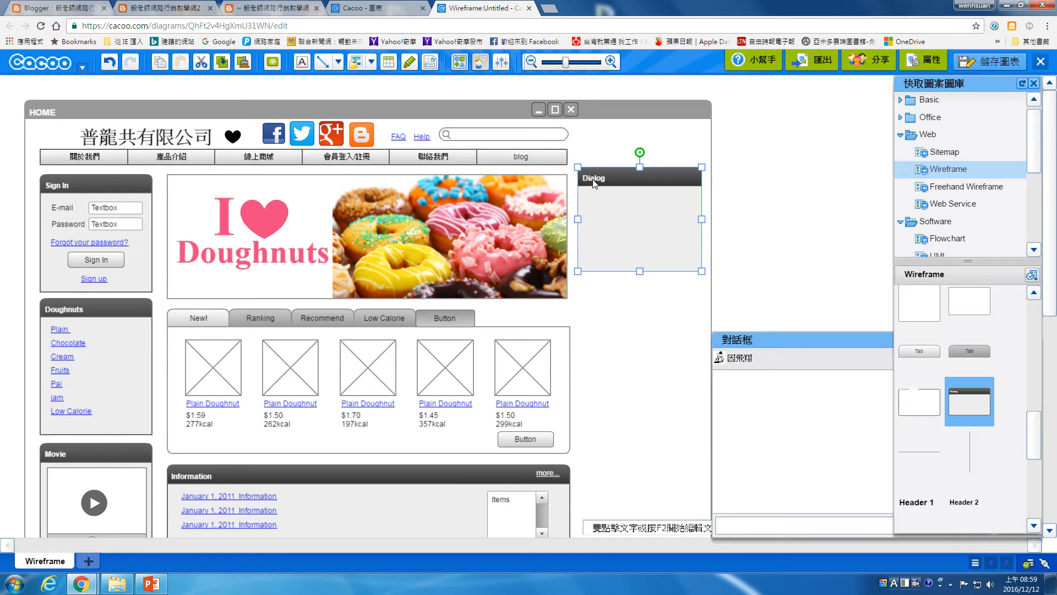
Step: Retitle the Dialog panel facebook粉絲頁外掛 and move it lower beside the doughnut banner
double_click(594, 178)
click(611, 179)
key(BackSpace)
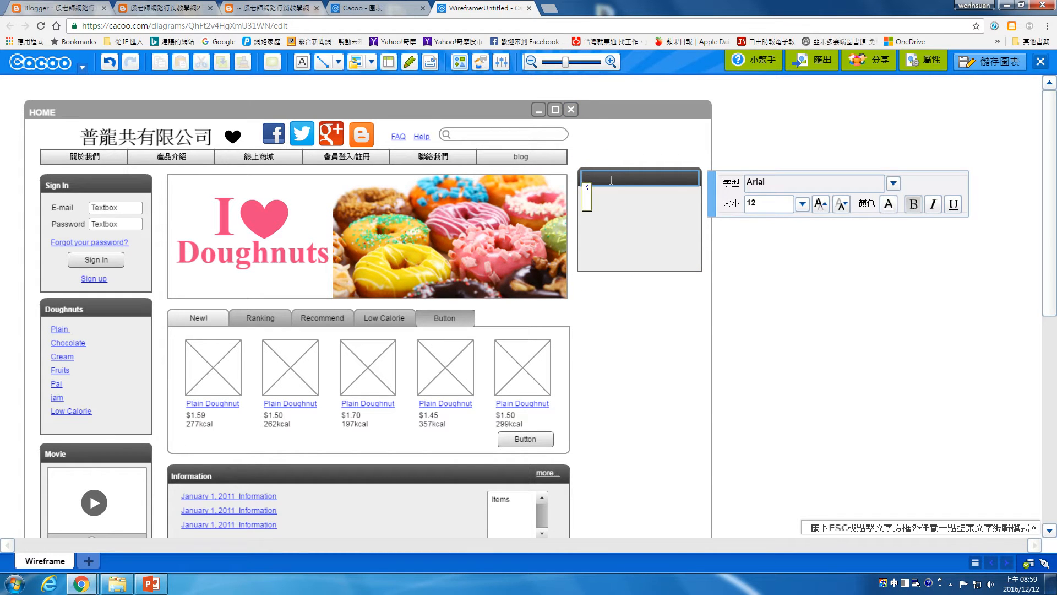
text(facebook)
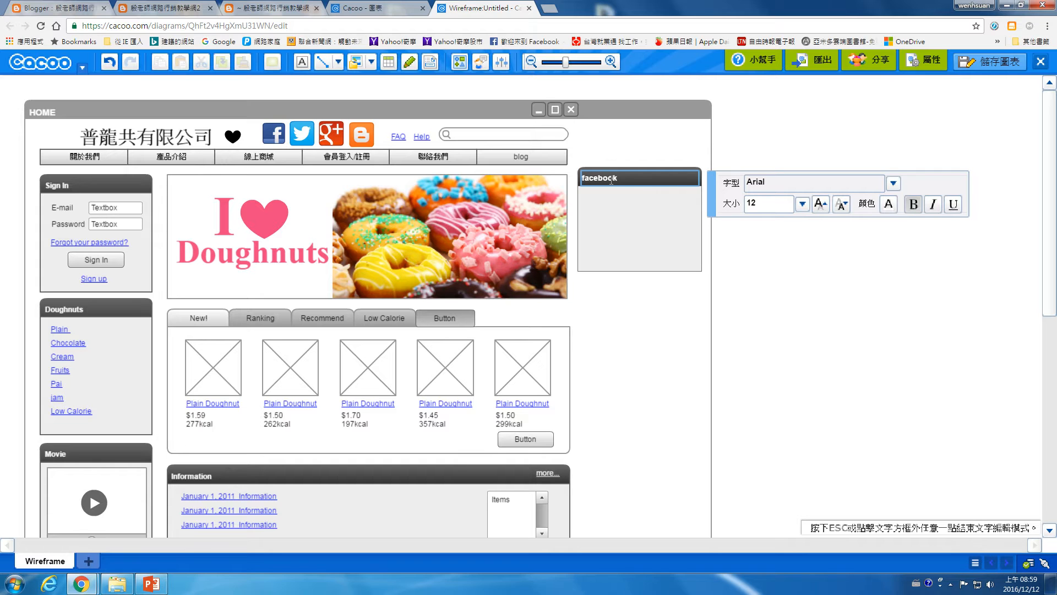
text(粉絲專頁)
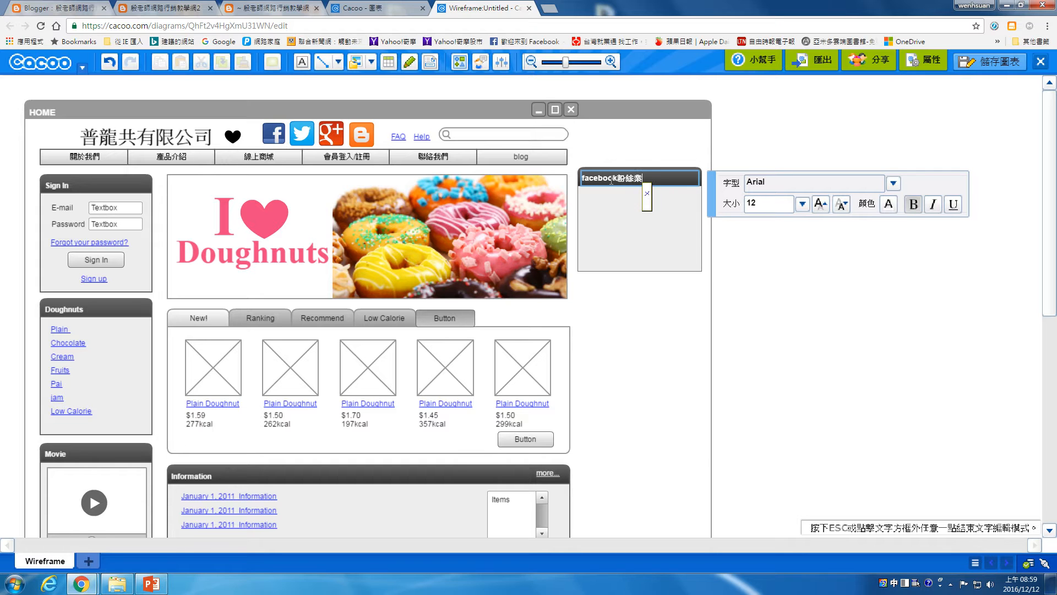
text(頁)
key(BackSpace)
text(ㄧㄝ4)
key(Down)
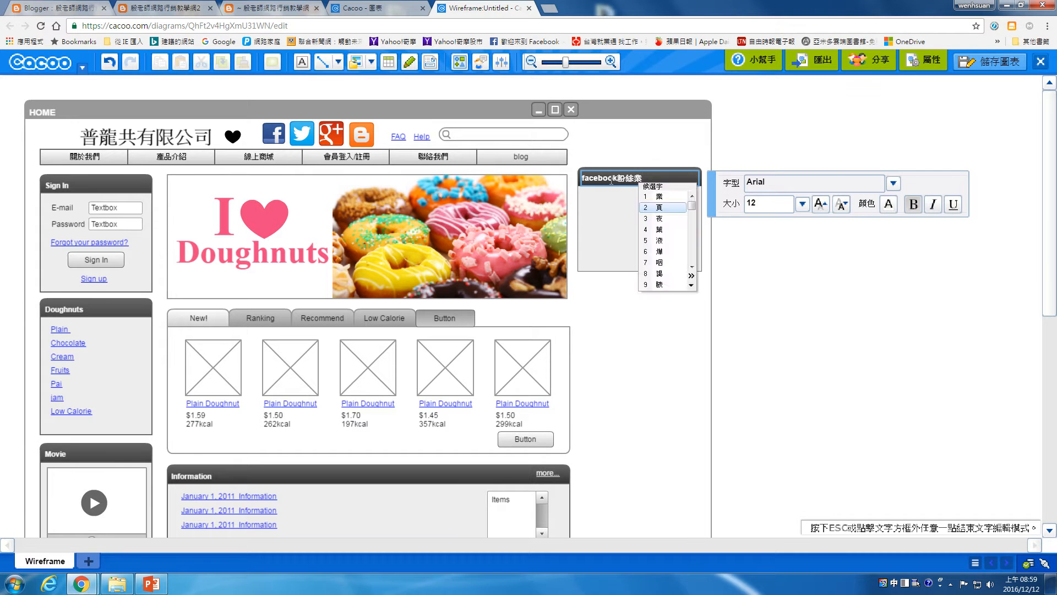
key(Return)
text(外掛)
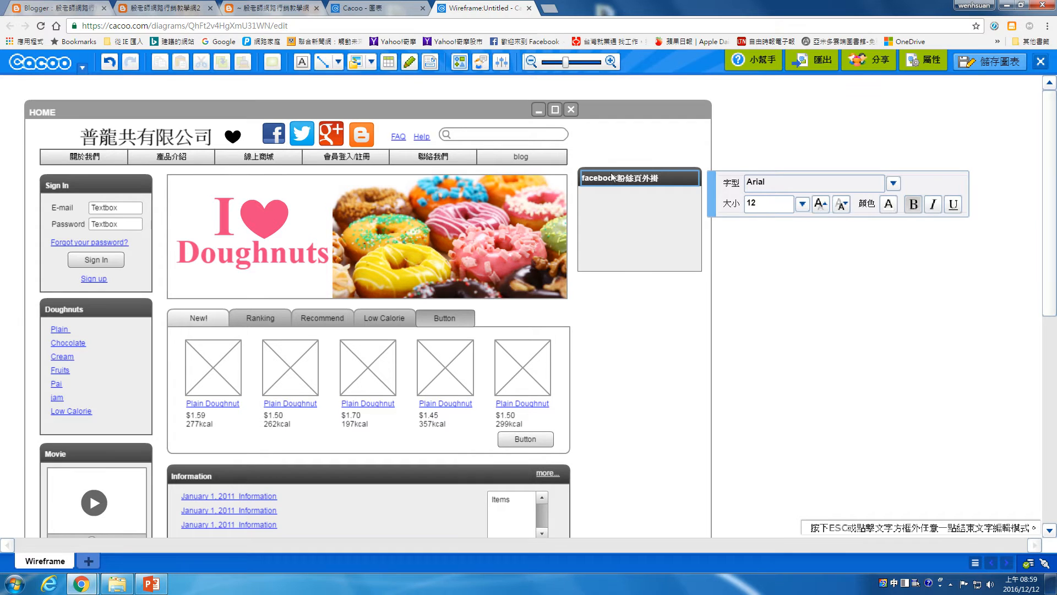
click(666, 159)
drag(667, 183, 670, 230)
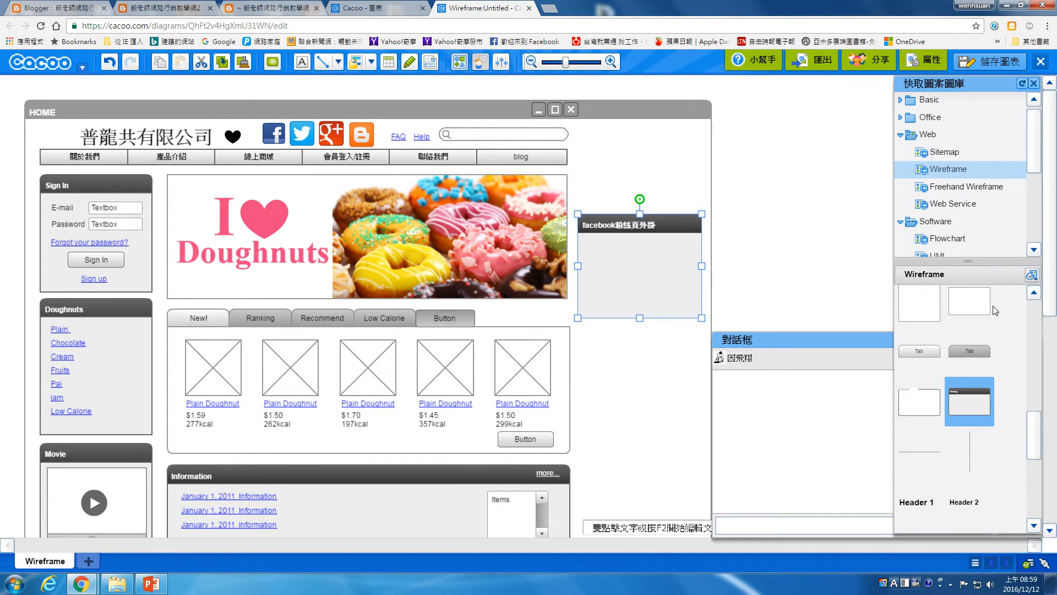
Step: Examine the Wireframe, Web Service and Freehand Wireframe stencil sets and try placing a freehand box above the Facebook panel
scroll(1041, 391, up, 5)
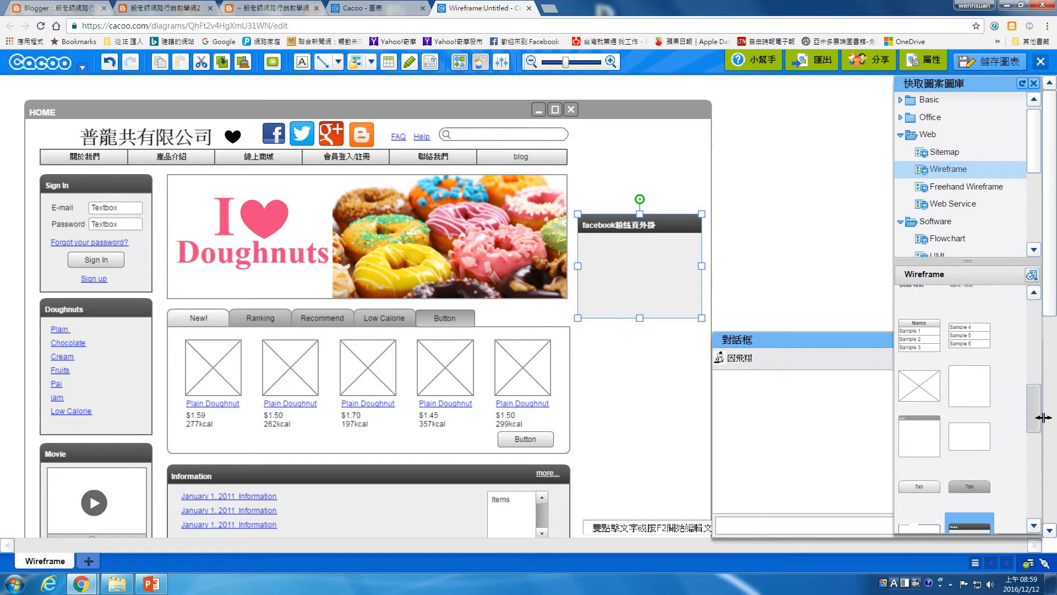
scroll(1044, 406, up, 5)
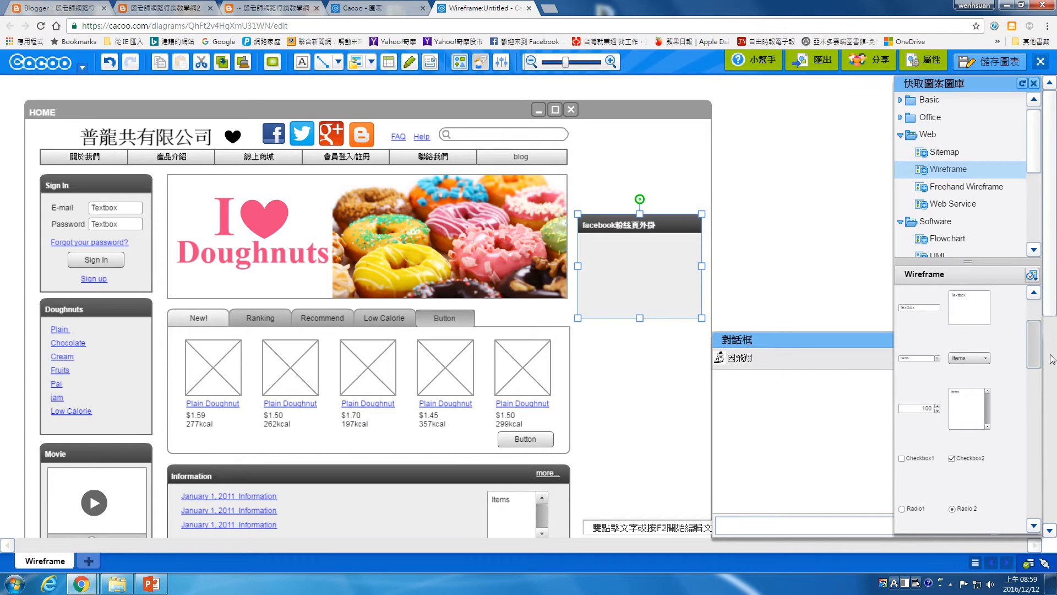
scroll(1051, 341, up, 3)
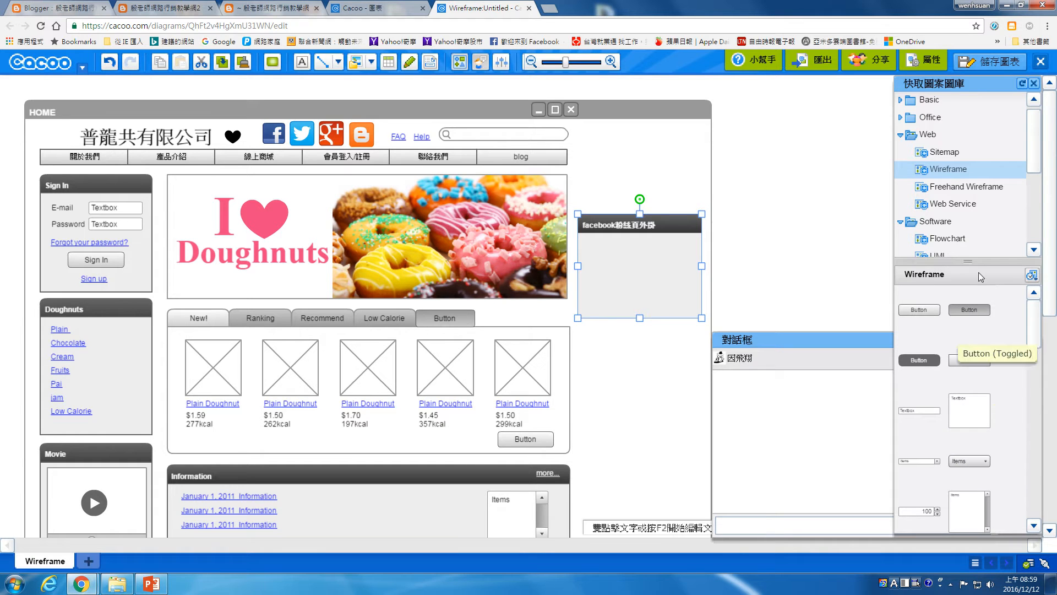
click(958, 188)
click(953, 204)
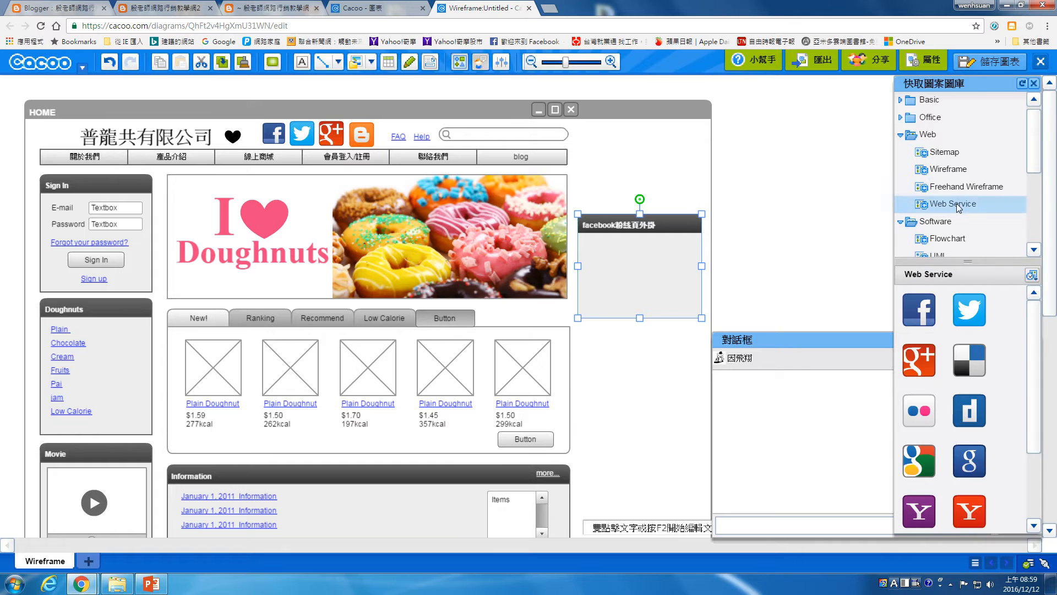
click(958, 187)
mouse_move(1042, 312)
mouse_down()
mouse_move(1042, 455)
mouse_move(1049, 353)
mouse_up()
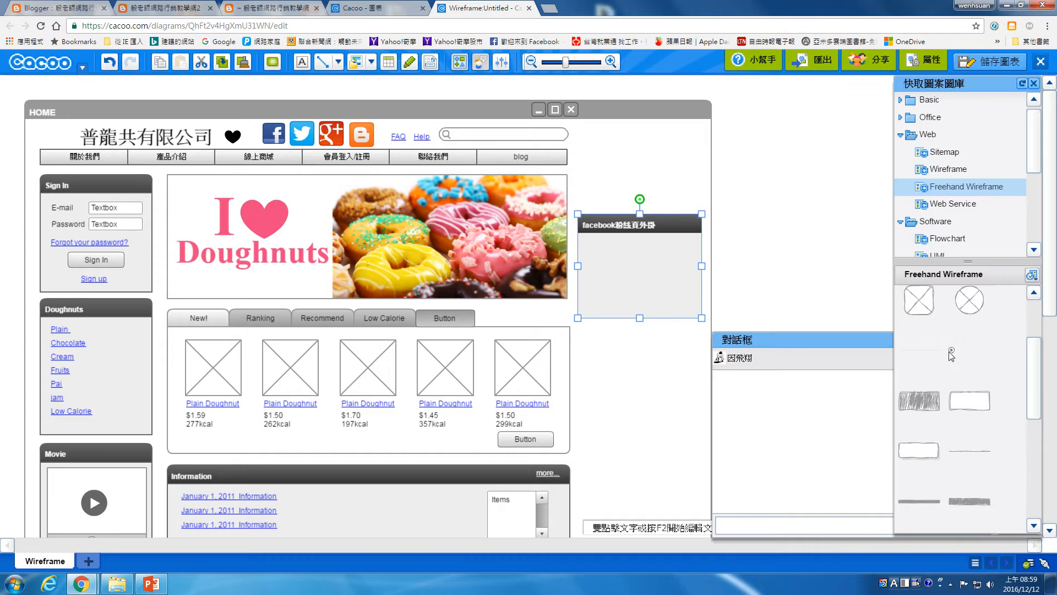
scroll(1012, 474, down, 3)
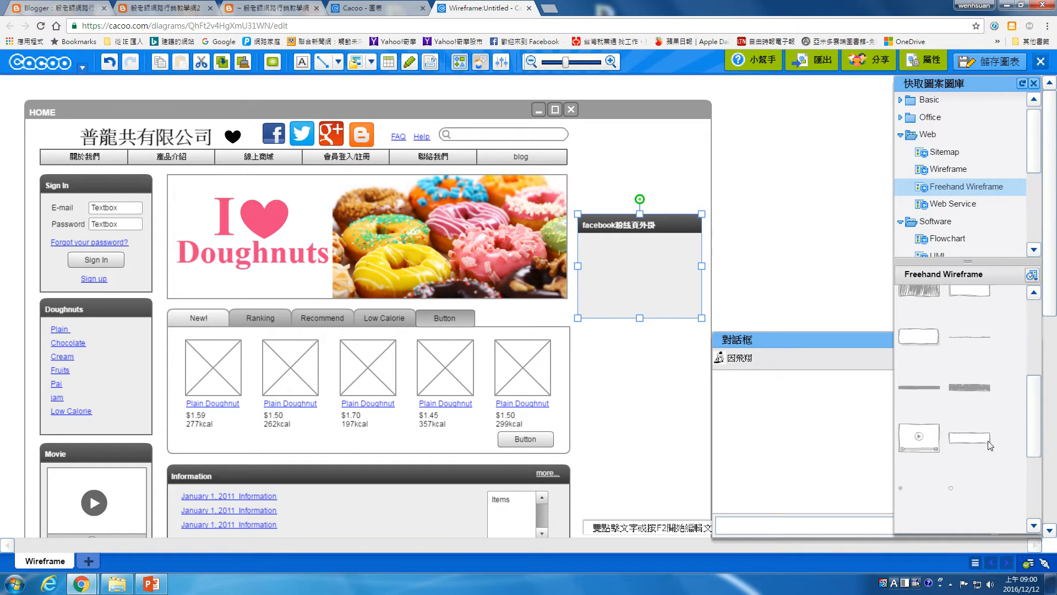
drag(968, 438, 642, 184)
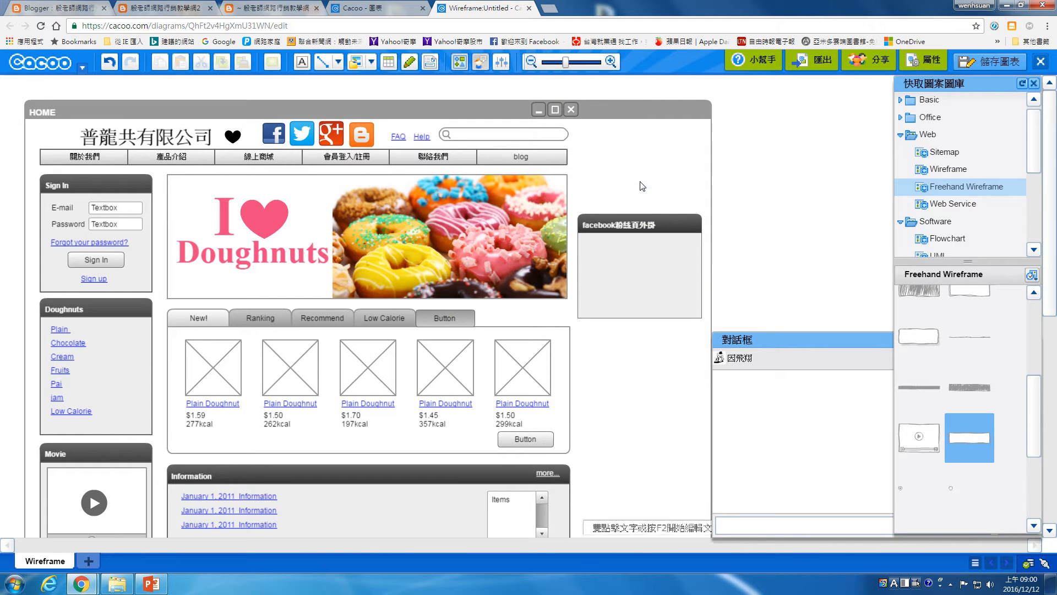
Step: Place a Dialog panel from the Wireframe stencils above the Facebook panel and shrink it to a short box
click(948, 169)
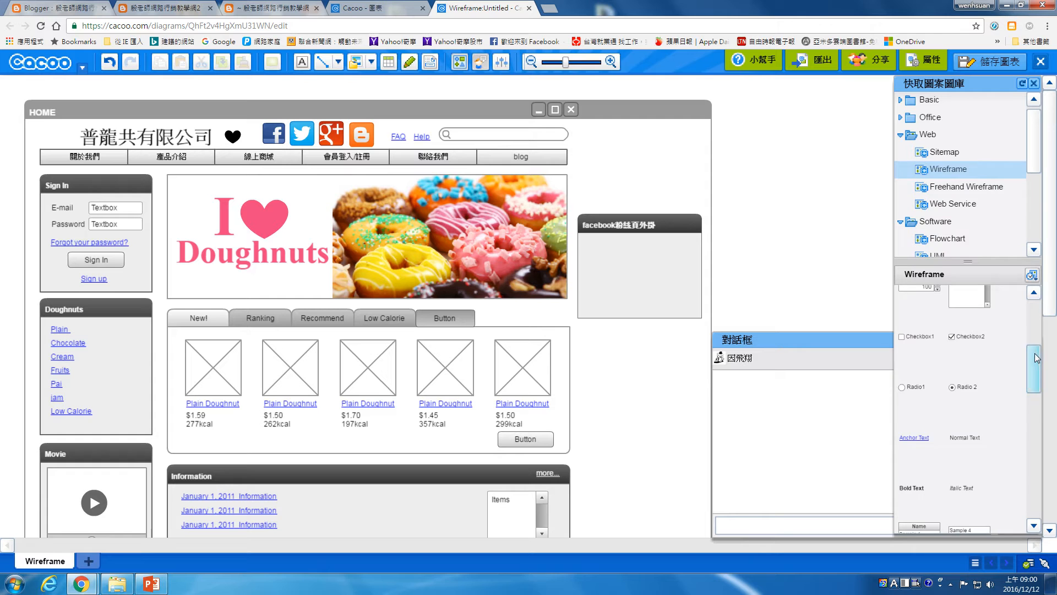
drag(1036, 383, 1050, 411)
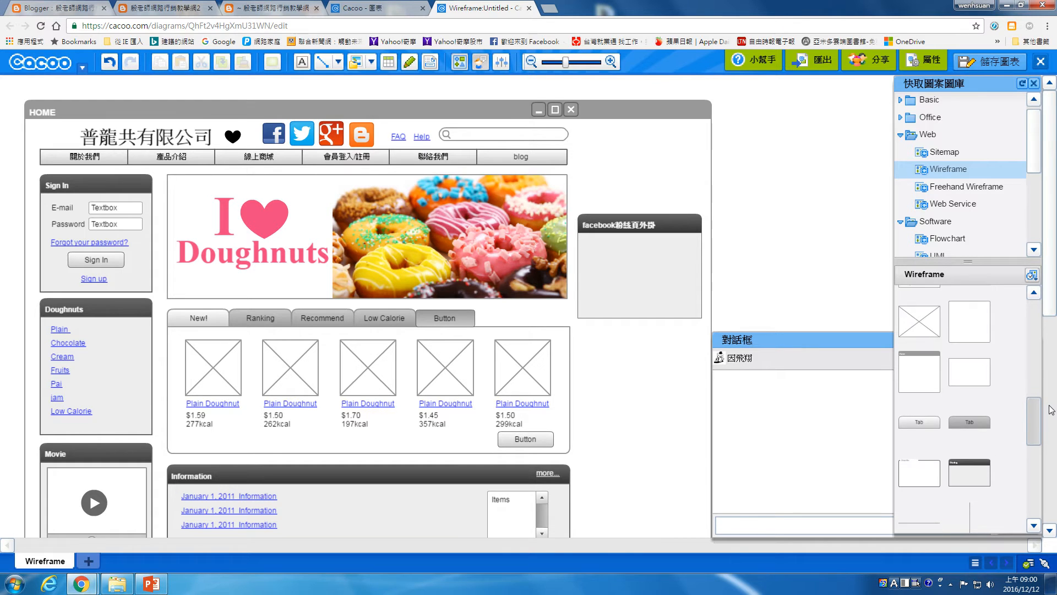
drag(971, 468, 636, 160)
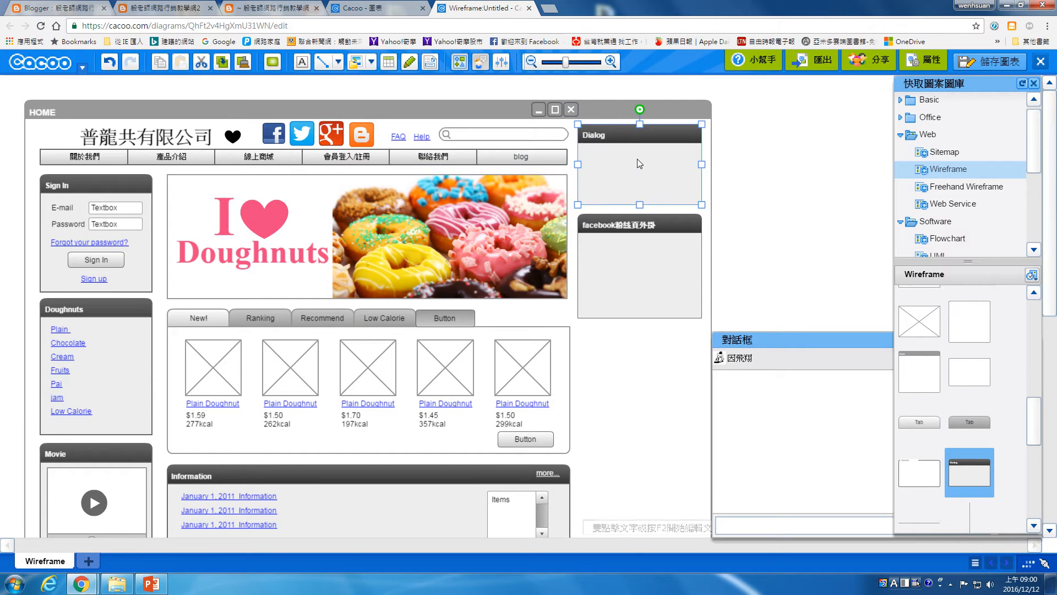
drag(640, 205, 653, 166)
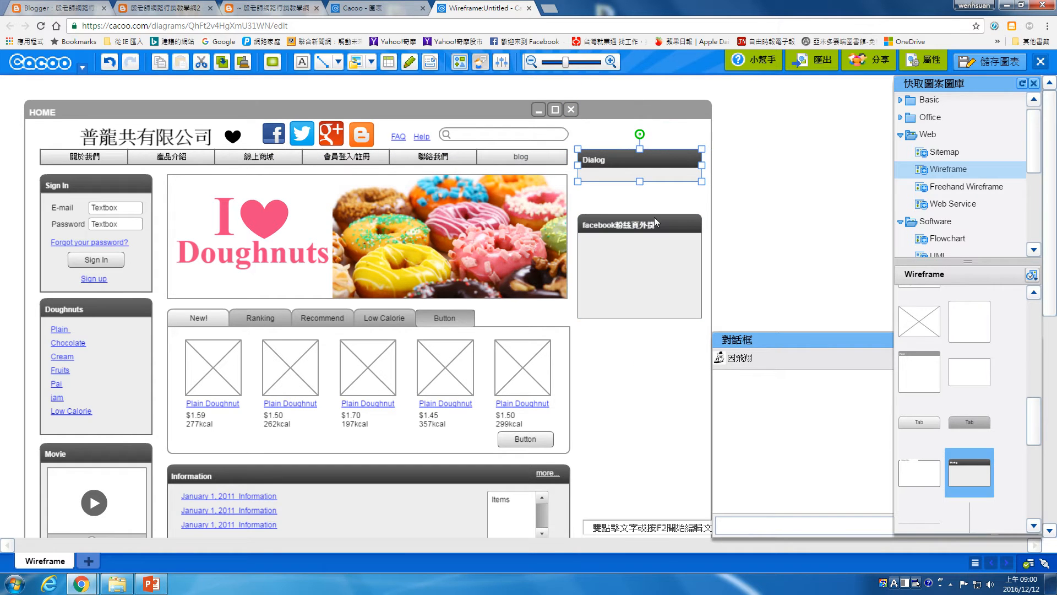
Step: Retitle the new Dialog panel 追蹤我們按贊
double_click(605, 161)
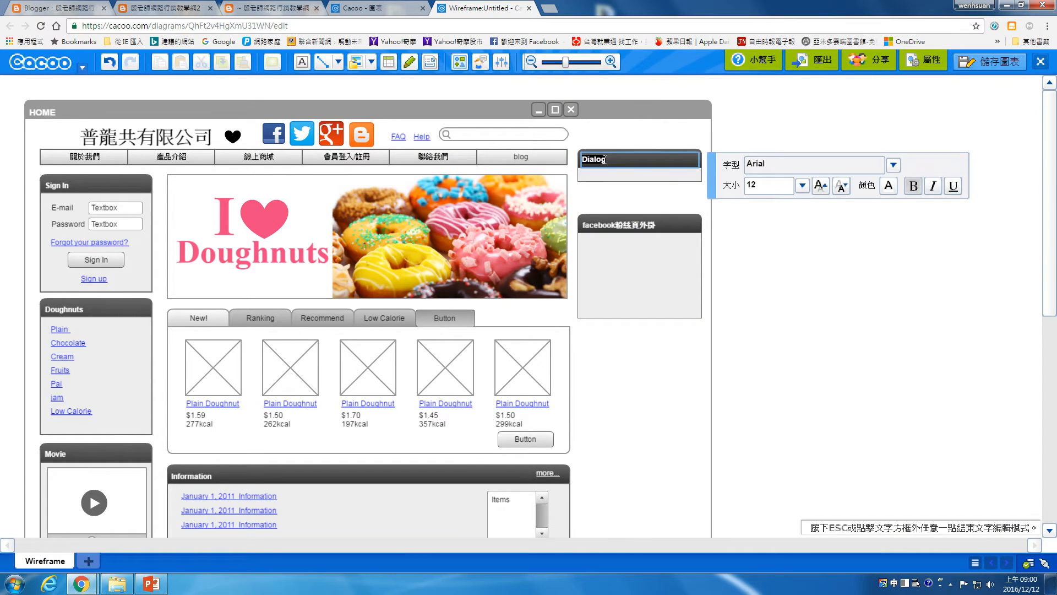
click(635, 162)
text(資在給我們)
key(BackSpace)
text(幾)
key(BackSpace)
text(追)
text(追蹤我們)
text(按贊)
Step: Move the facebook粉絲頁外掛 panel slightly upwards, closer to the short follow-us panel, and close the chat window
click(667, 218)
drag(668, 219, 669, 209)
click(649, 355)
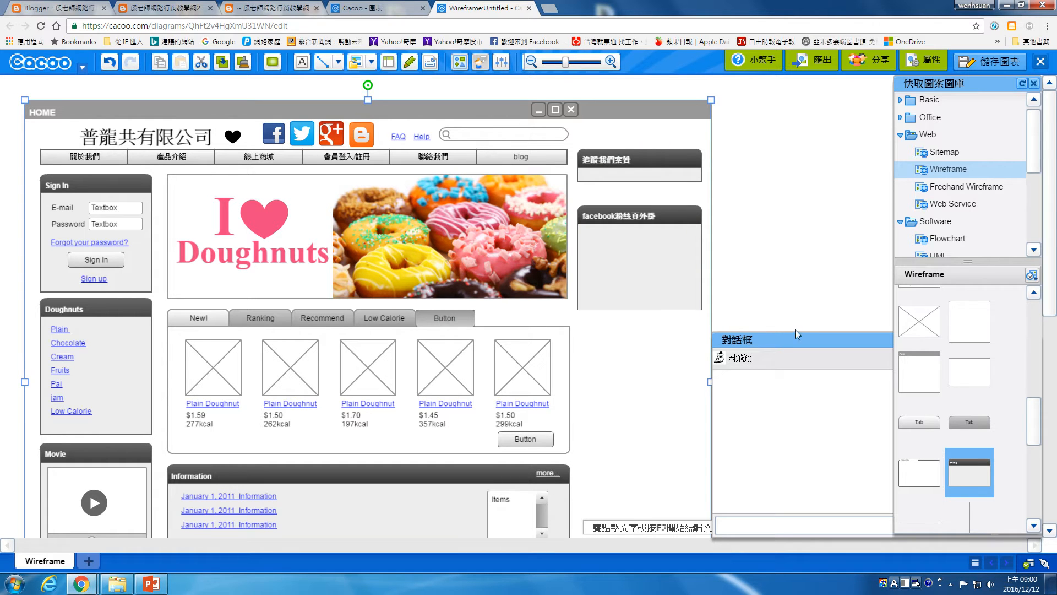
click(815, 326)
Step: Place a Panel from the Wireframe stencils beneath the Facebook panel, reduce its size and shift it into the side column
click(1034, 340)
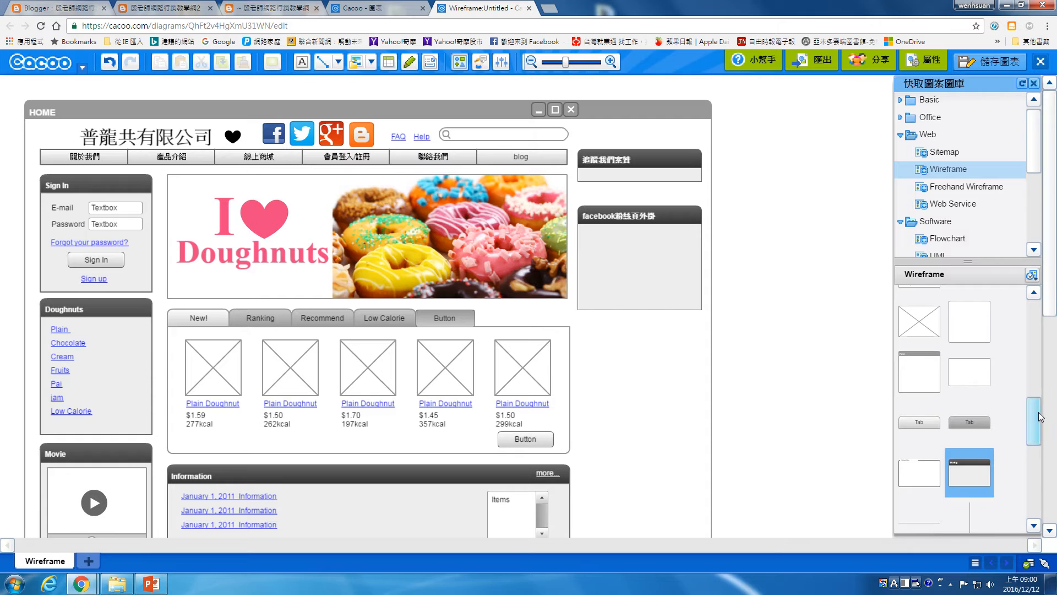
scroll(1036, 425, down, 3)
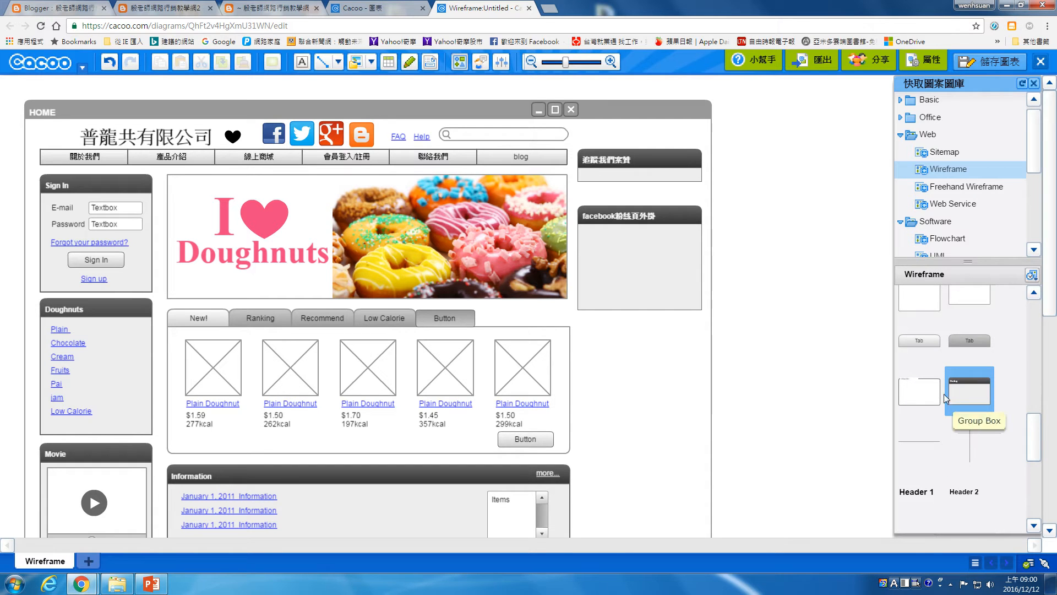
scroll(1036, 412, up, 3)
scroll(1036, 412, up, 1)
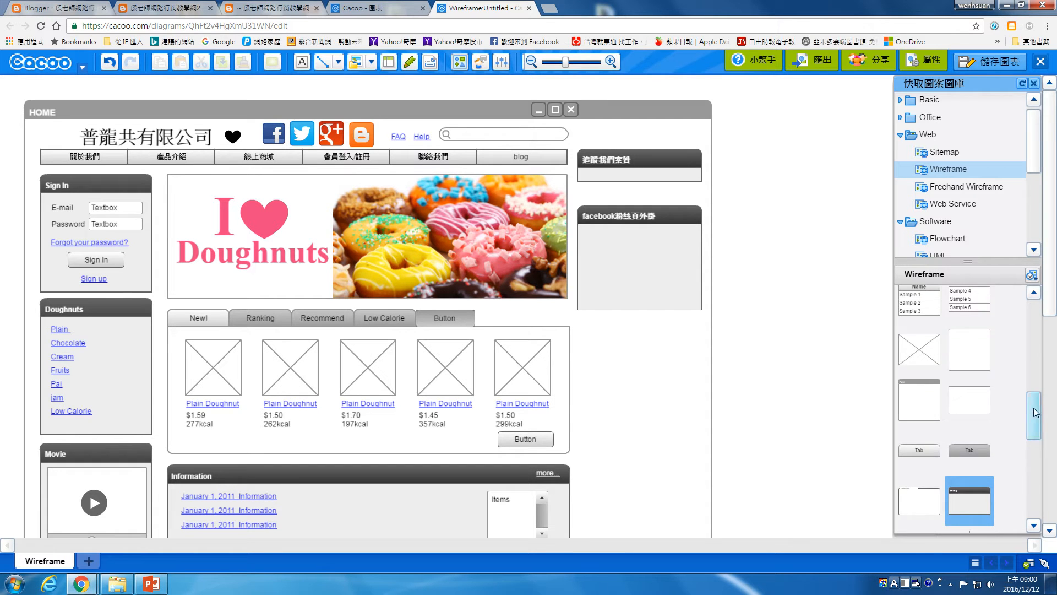
drag(933, 402, 640, 399)
drag(546, 311, 601, 340)
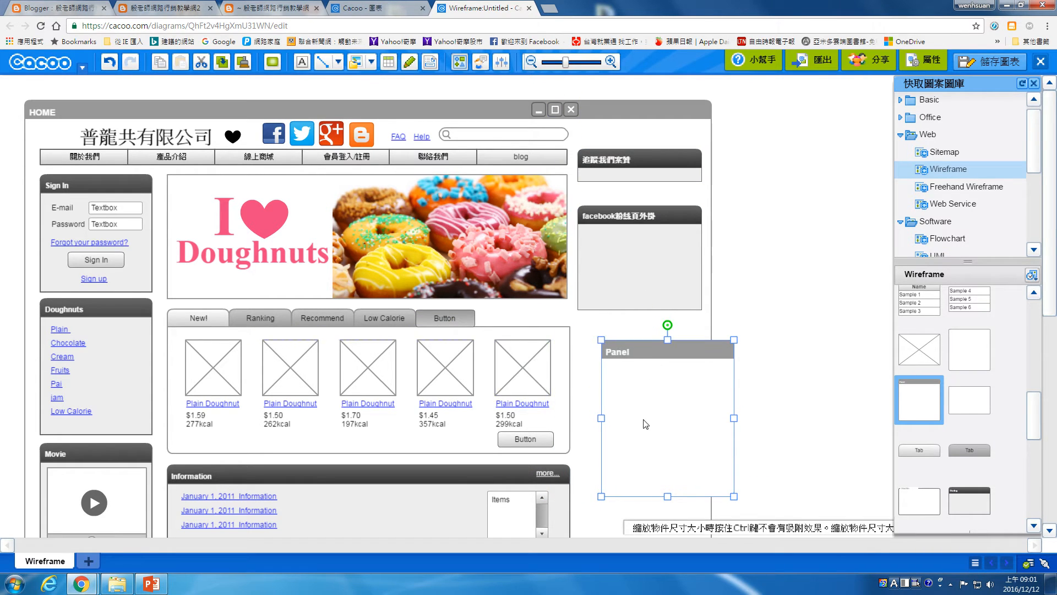
drag(674, 349, 650, 338)
Step: Retitle the new Panel 公司地圖 and move it up just below the Facebook panel
double_click(596, 344)
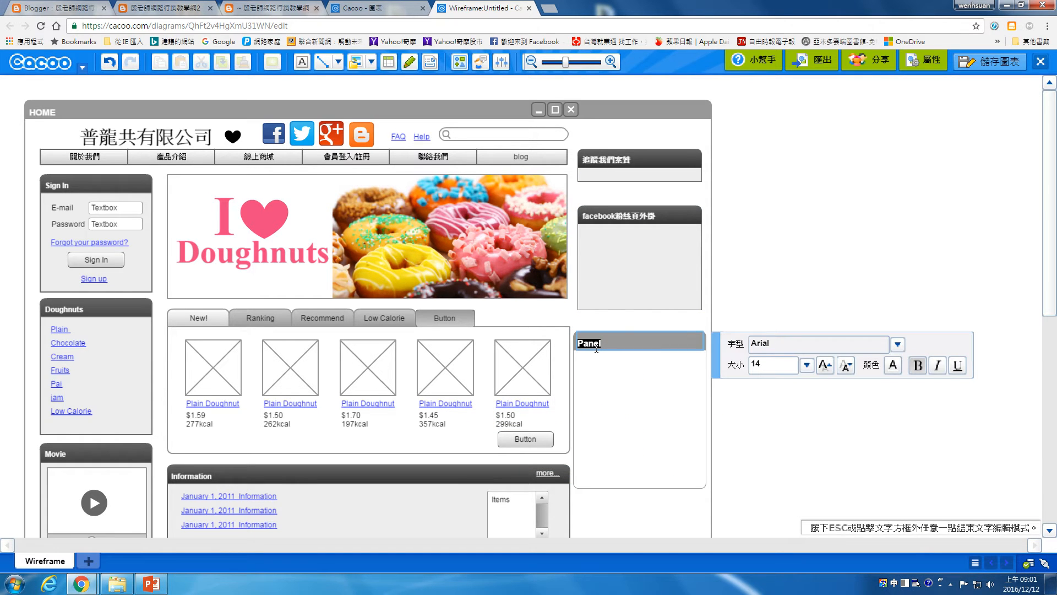
text(公司地圖)
key(Escape)
drag(672, 342, 672, 333)
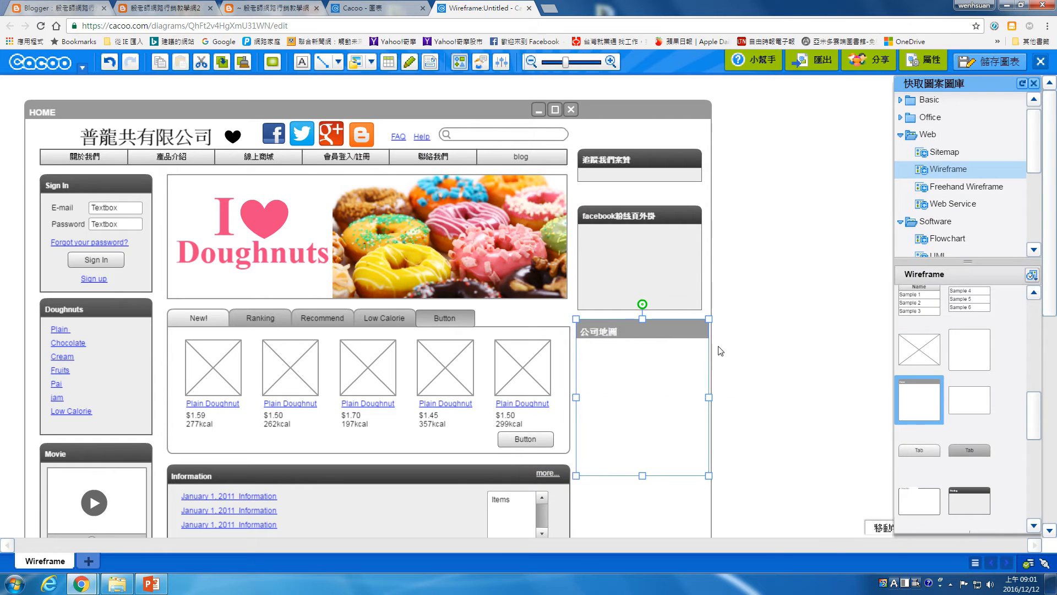
key(Escape)
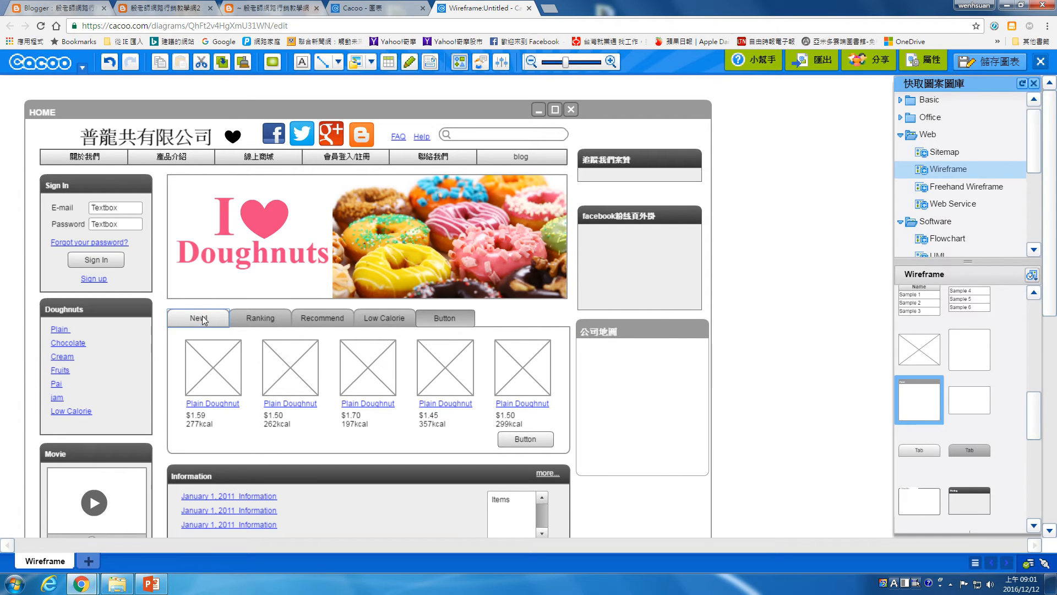
Step: Rename the New! product tab to 最新產品 and the Ranking tab to 3c產品
double_click(200, 318)
text(最新產品)
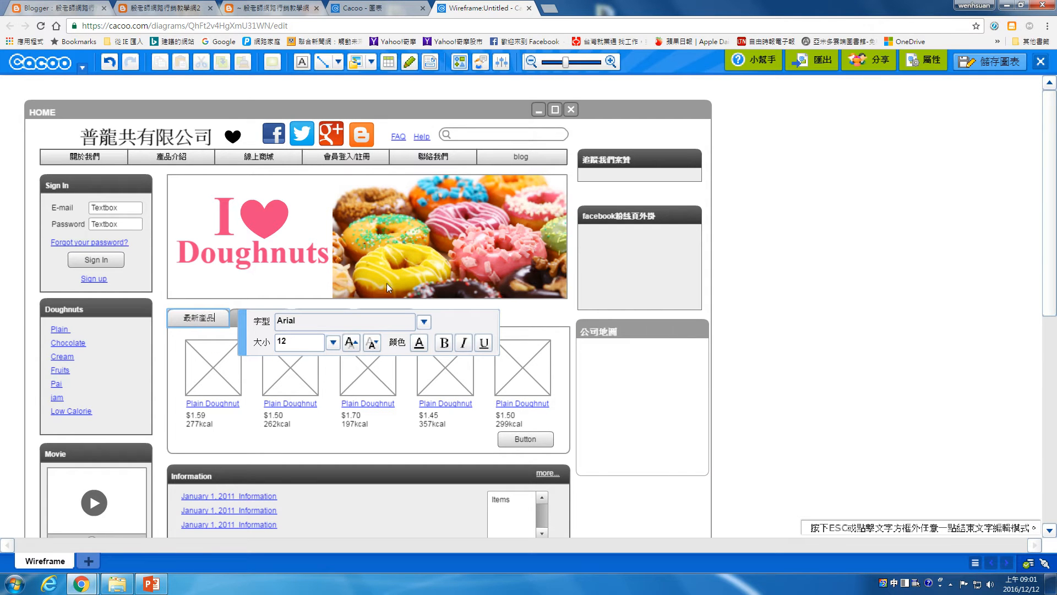
key(Escape)
click(257, 319)
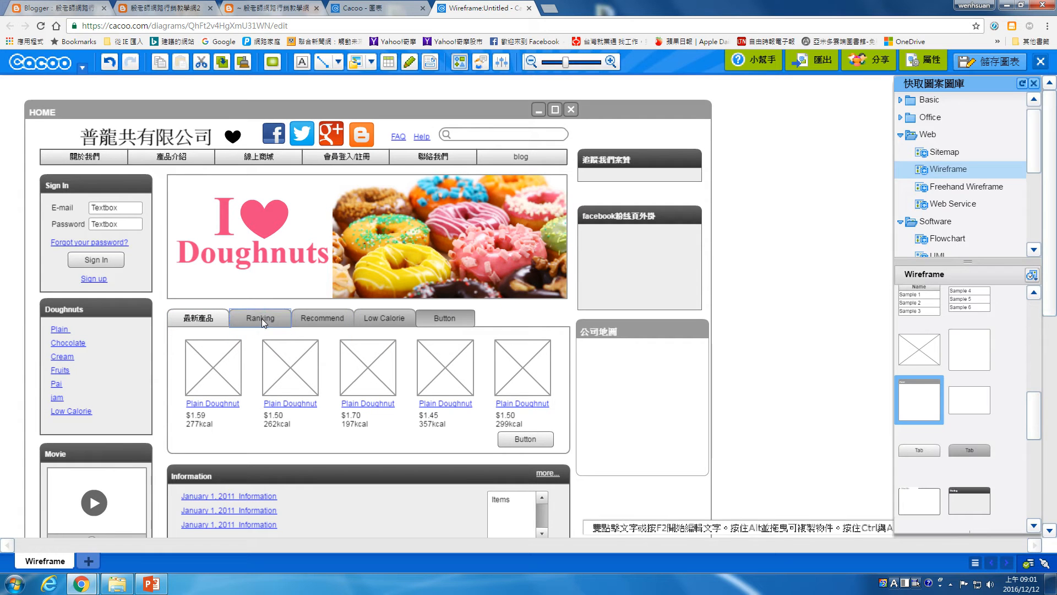
double_click(262, 318)
double_click(262, 318)
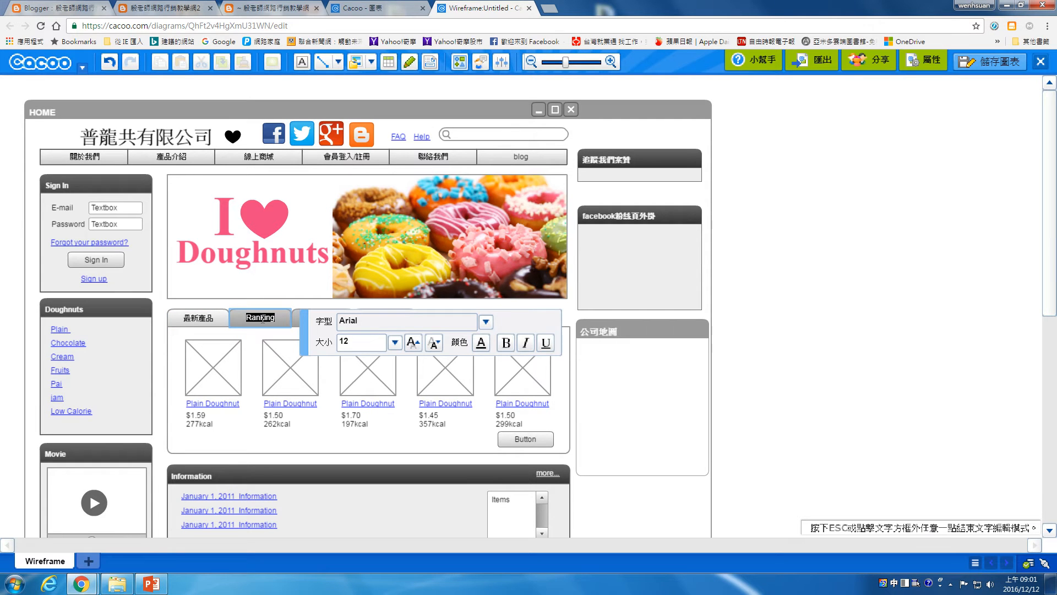
text(3c產品)
click(741, 372)
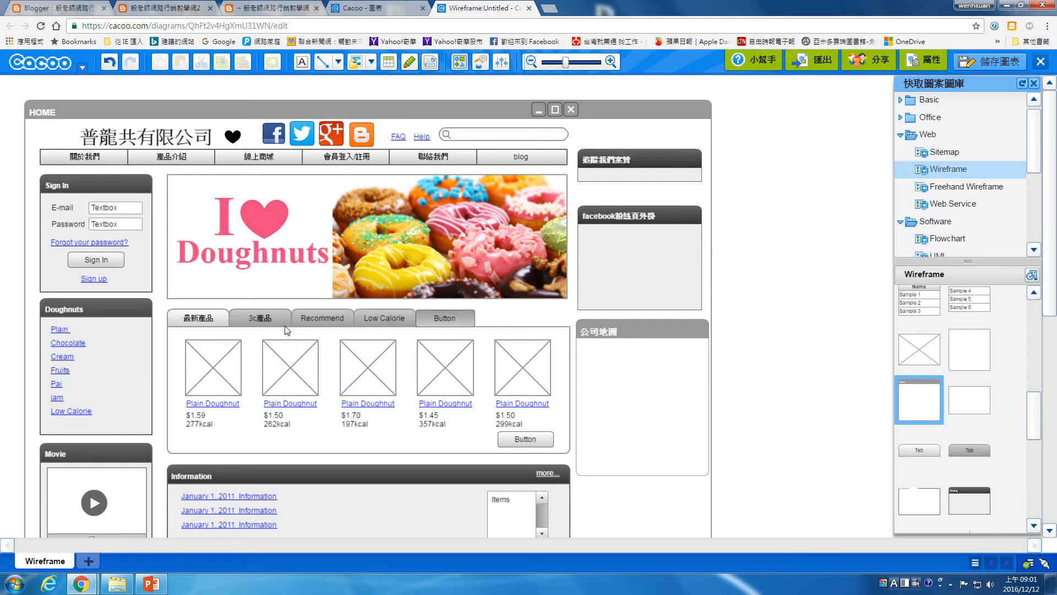
Step: Rename the Recommend tab to 健身產品 and the Low Calorie tab to 農特產品
double_click(321, 316)
text(精)
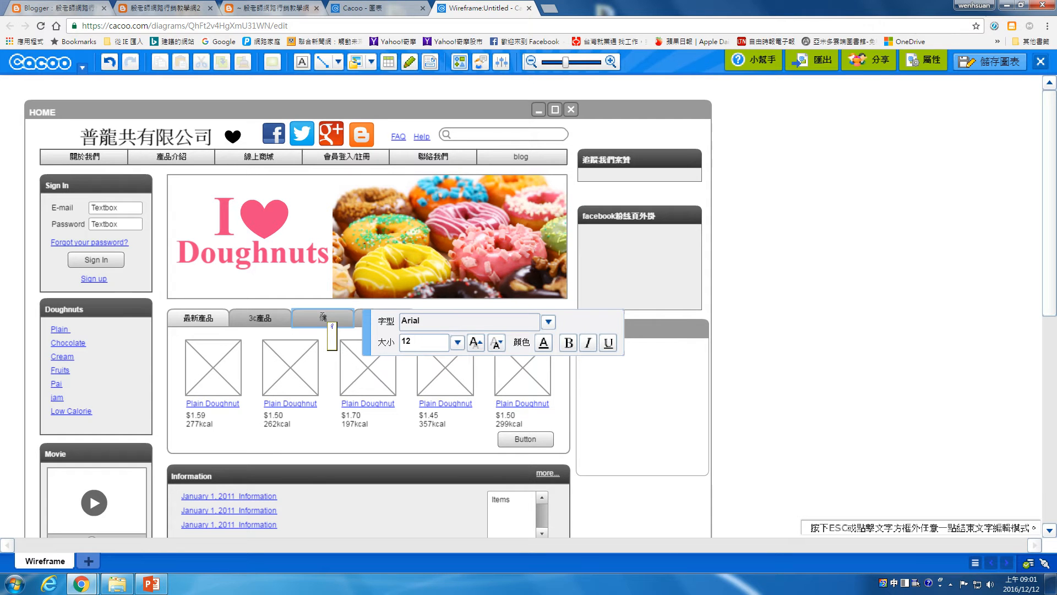
text(康產品)
click(369, 315)
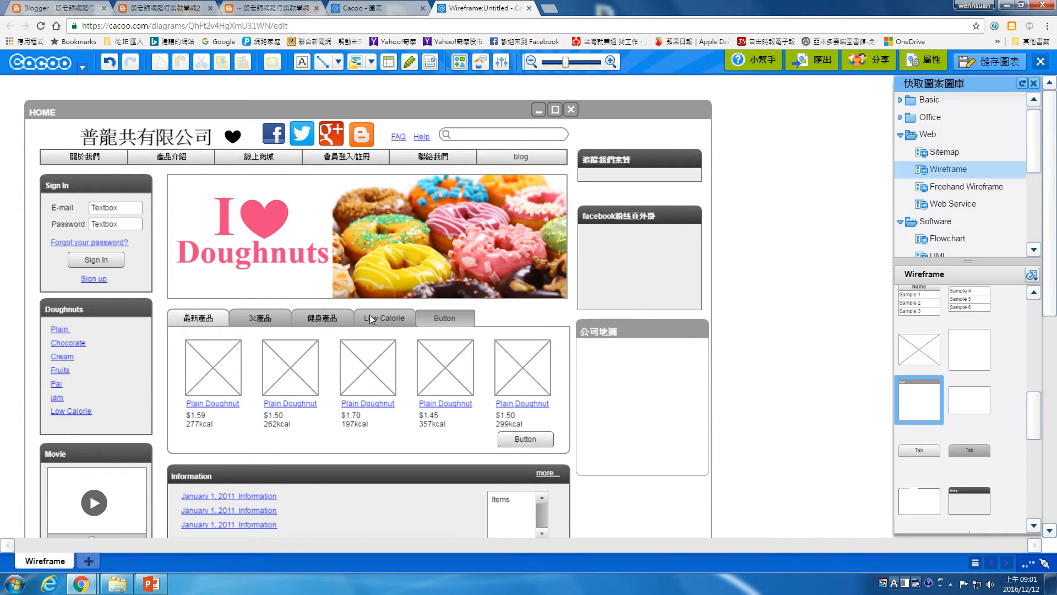
double_click(375, 315)
key(BackSpace)
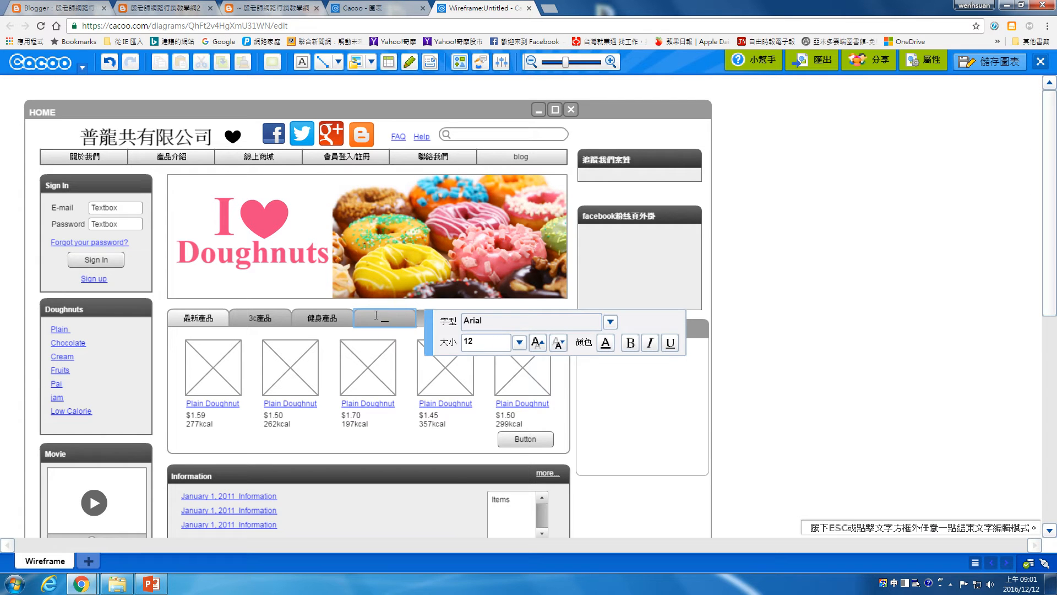
text(農特產品)
click(979, 364)
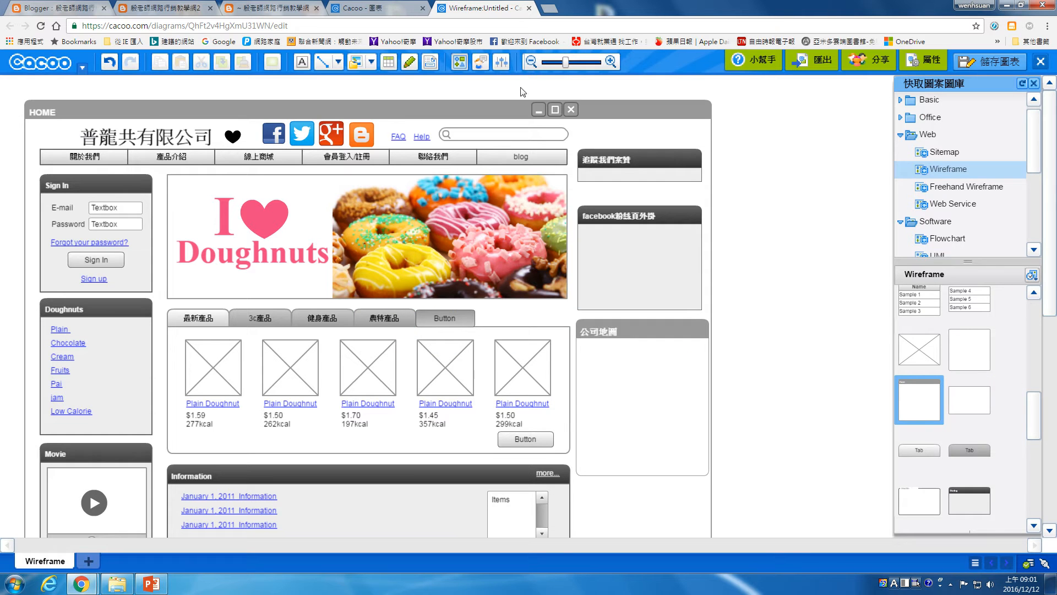
Step: Try to export the wireframe in PDF format after checking the page down to its footer
drag(1054, 171, 1054, 258)
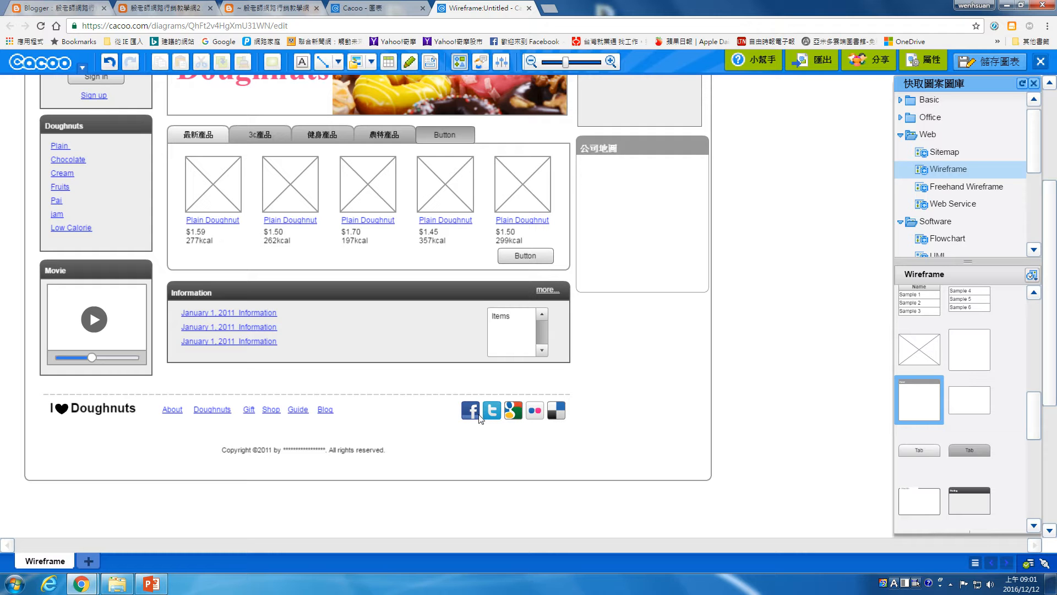
drag(1053, 369, 1054, 296)
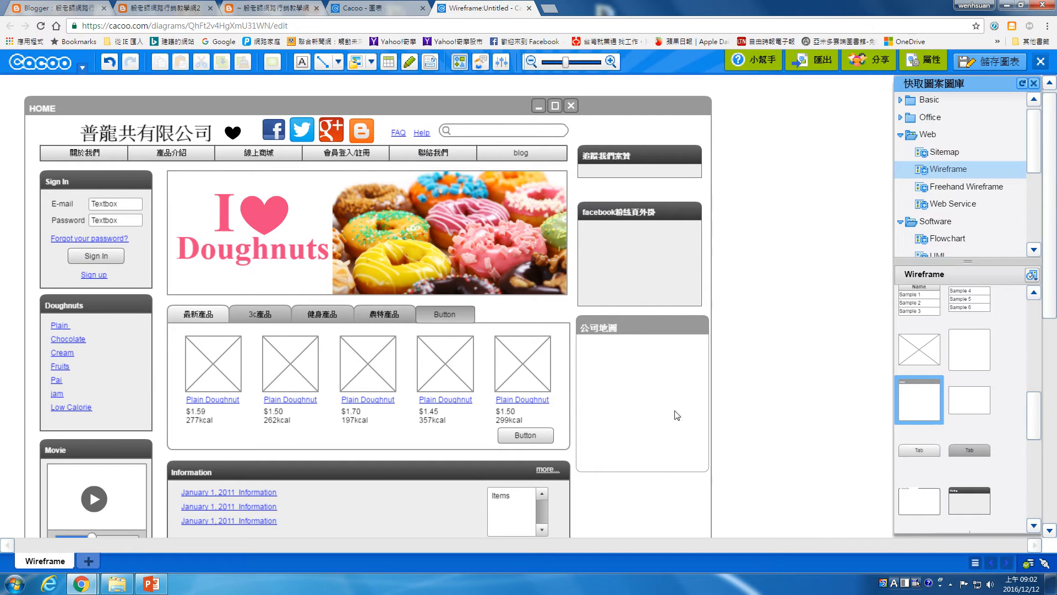
click(823, 58)
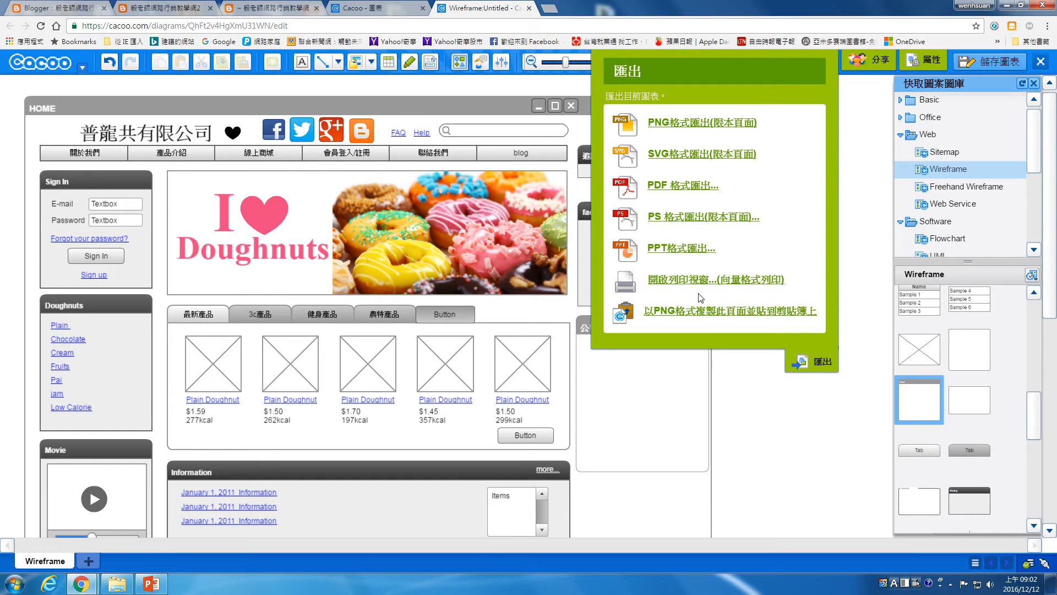
click(696, 190)
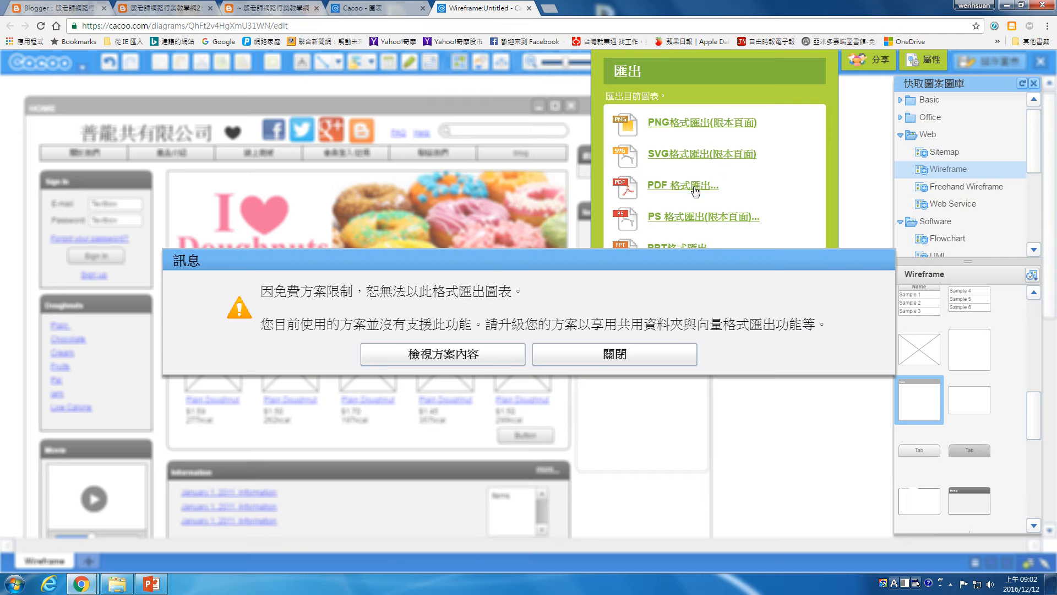
click(583, 358)
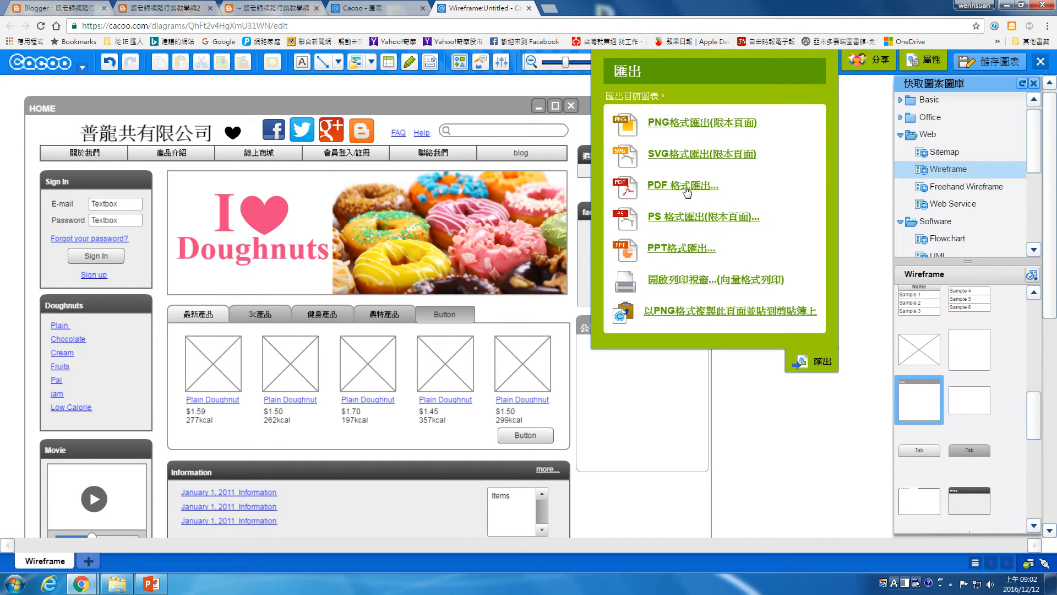
Step: Export the current page in PNG format to the desktop as Wireframe.png
click(704, 124)
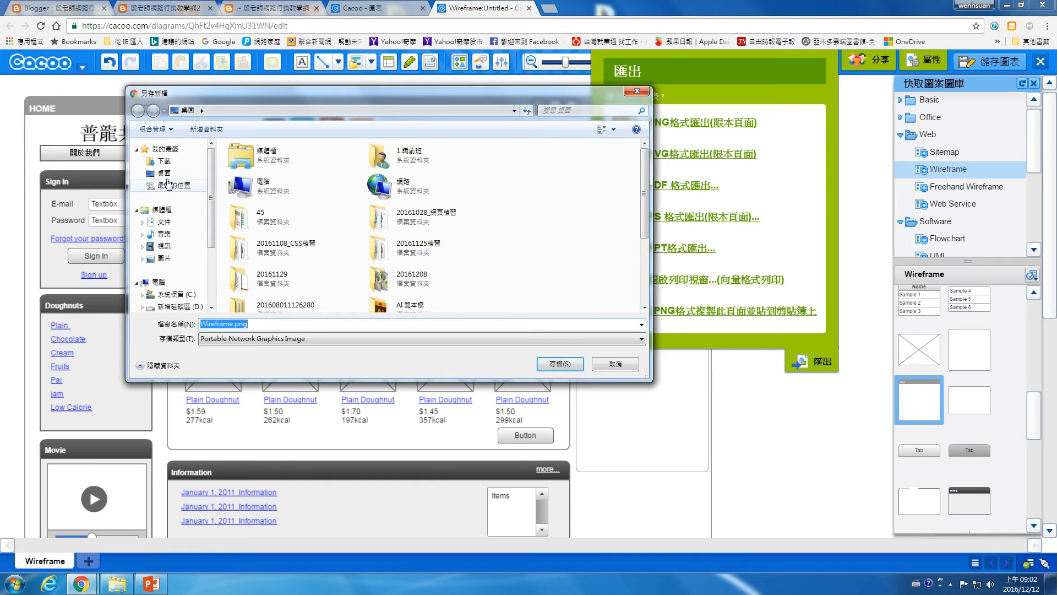
click(165, 174)
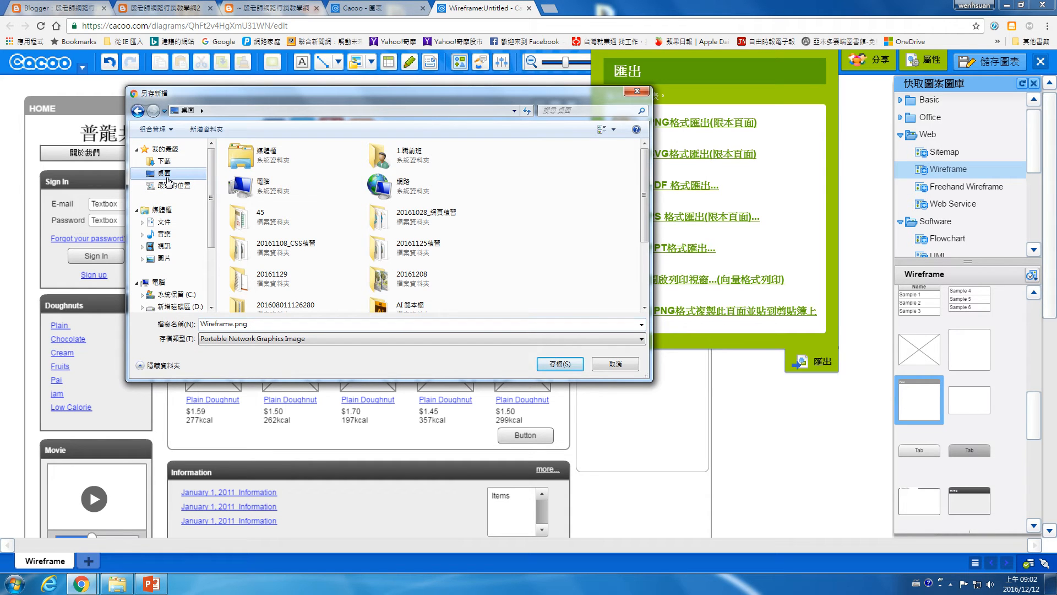
click(558, 368)
Step: Open the exported Wireframe.png in the image viewer and inspect the whole page layout at full window size
click(80, 560)
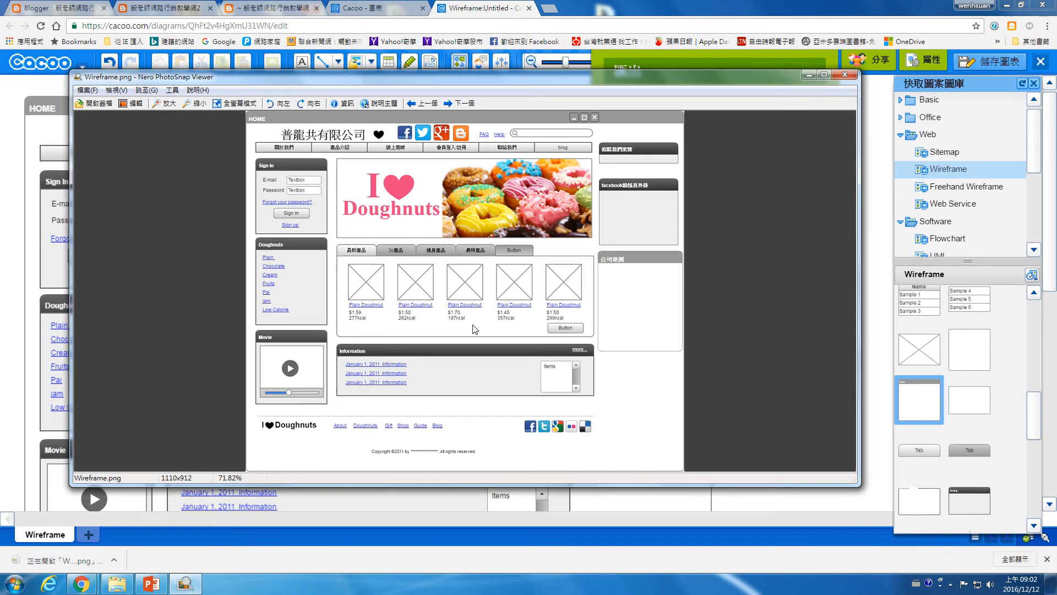
click(823, 74)
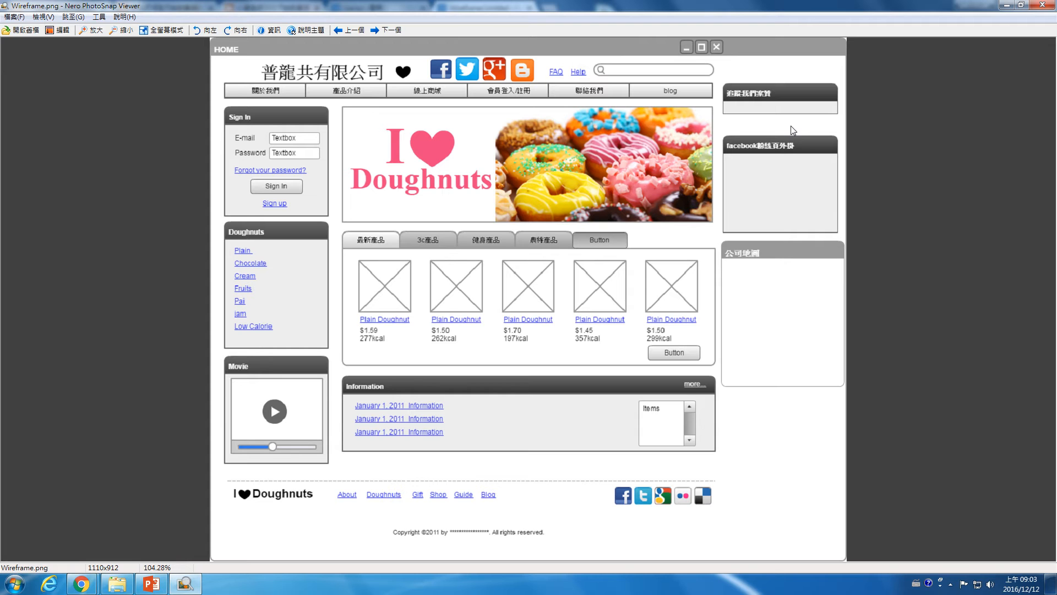
mouse_move(188, 588)
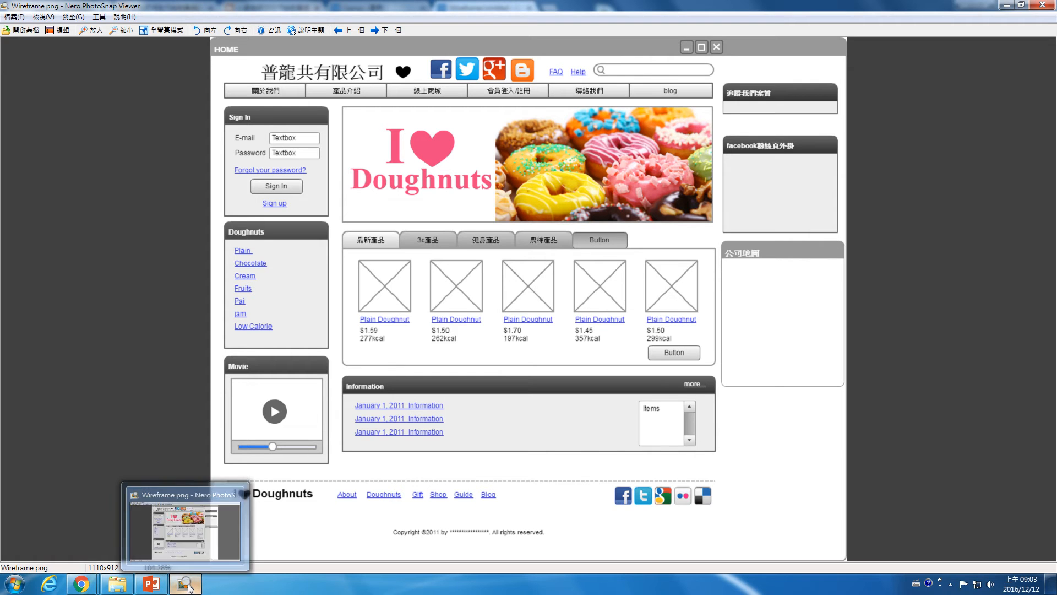
mouse_move(100, 581)
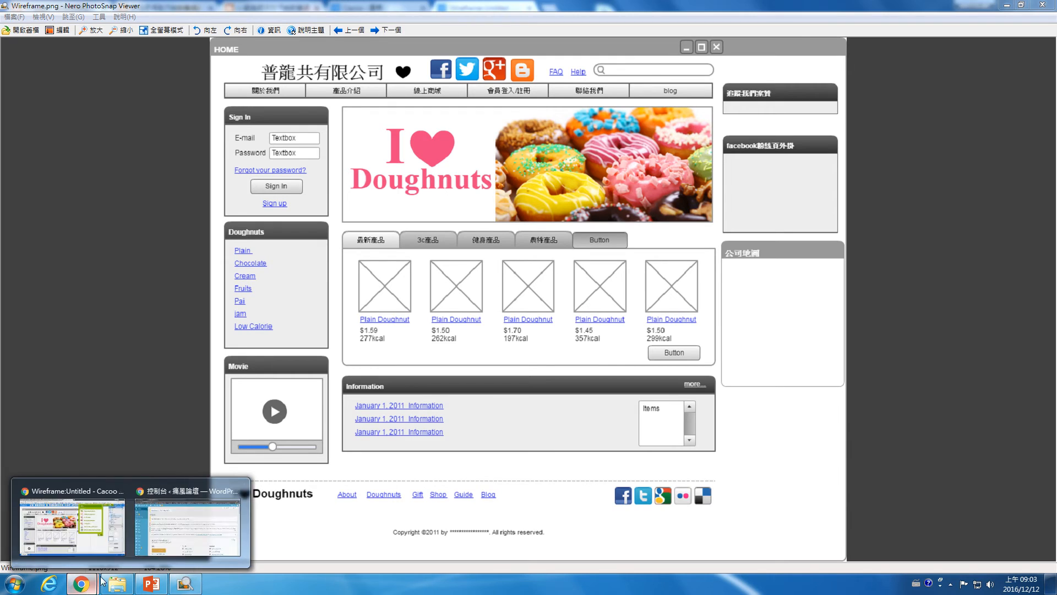
Step: Switch back to the Cacoo wireframe, dismiss the export options and check the page from header to footer
click(73, 526)
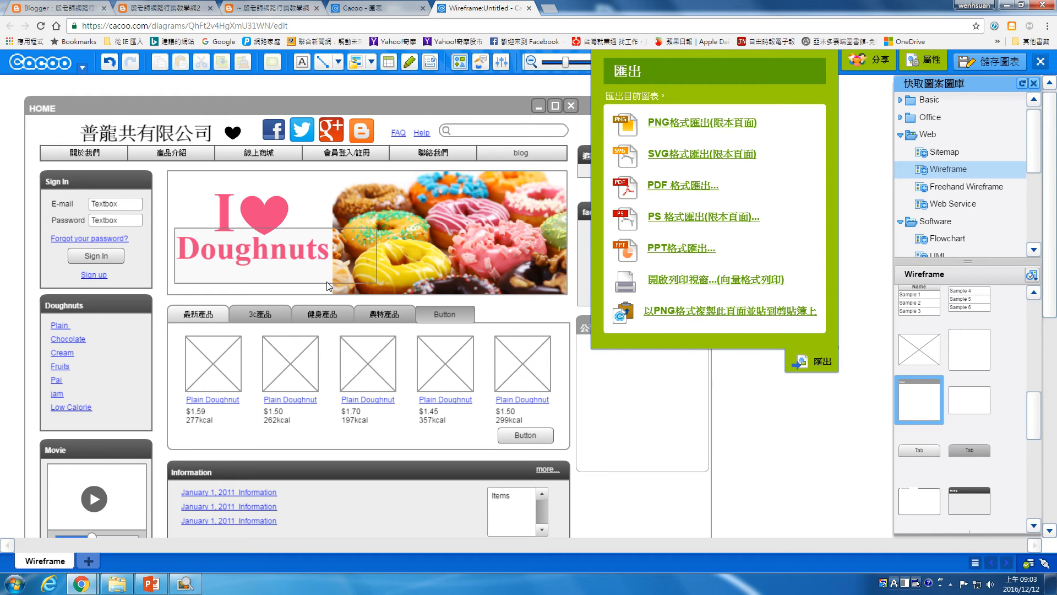
scroll(328, 286, down, 3)
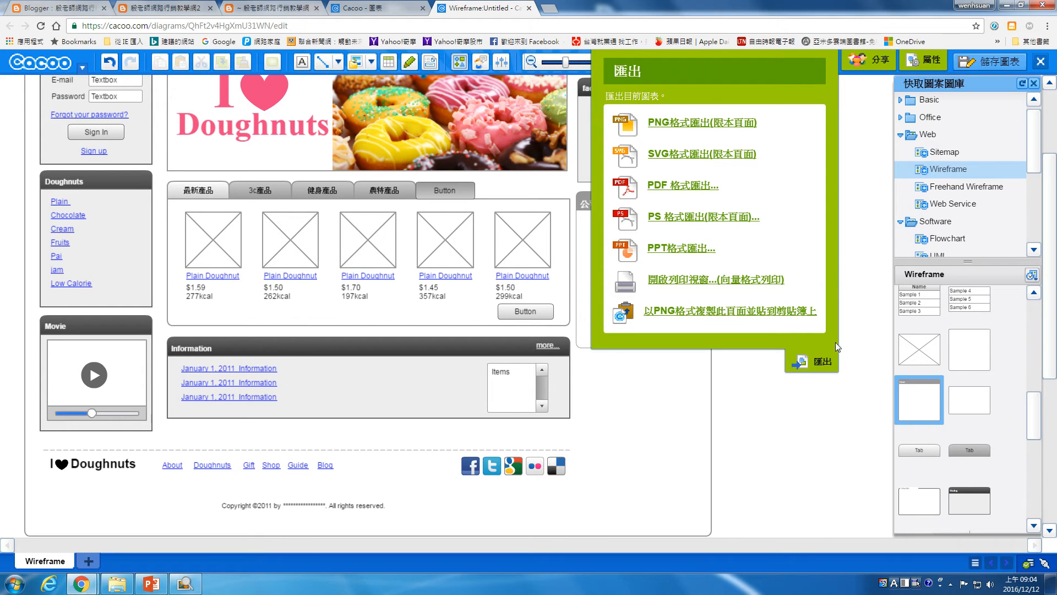
click(852, 431)
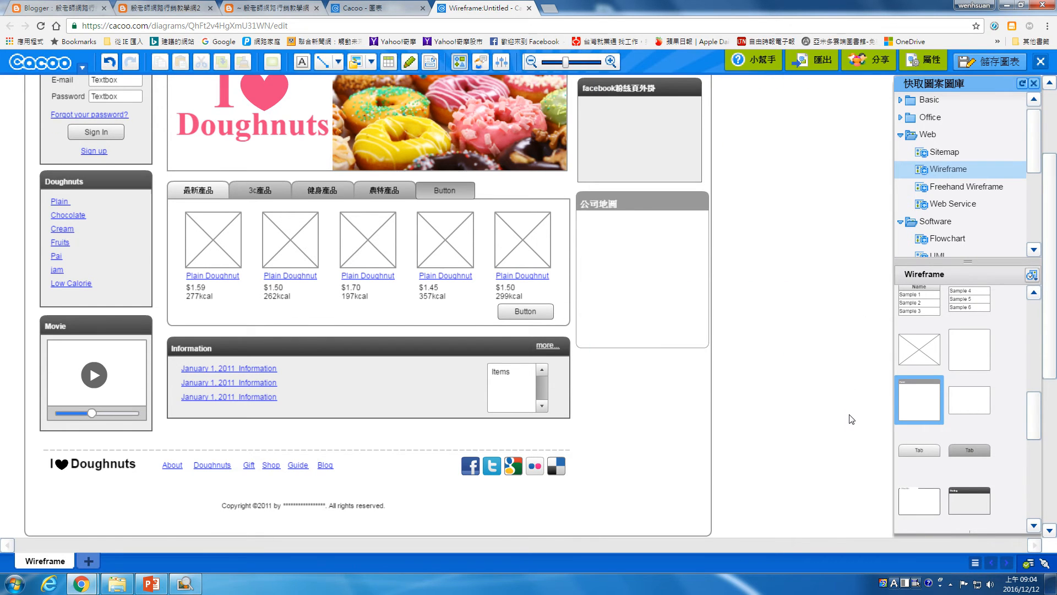
scroll(852, 418, up, 2)
scroll(694, 358, down, 2)
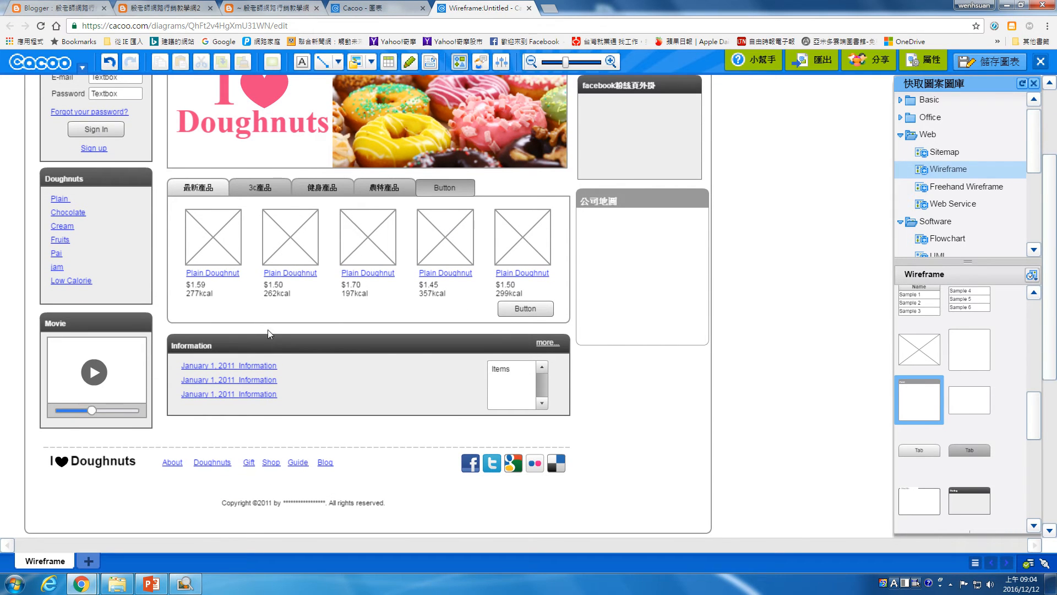
scroll(432, 364, up, 2)
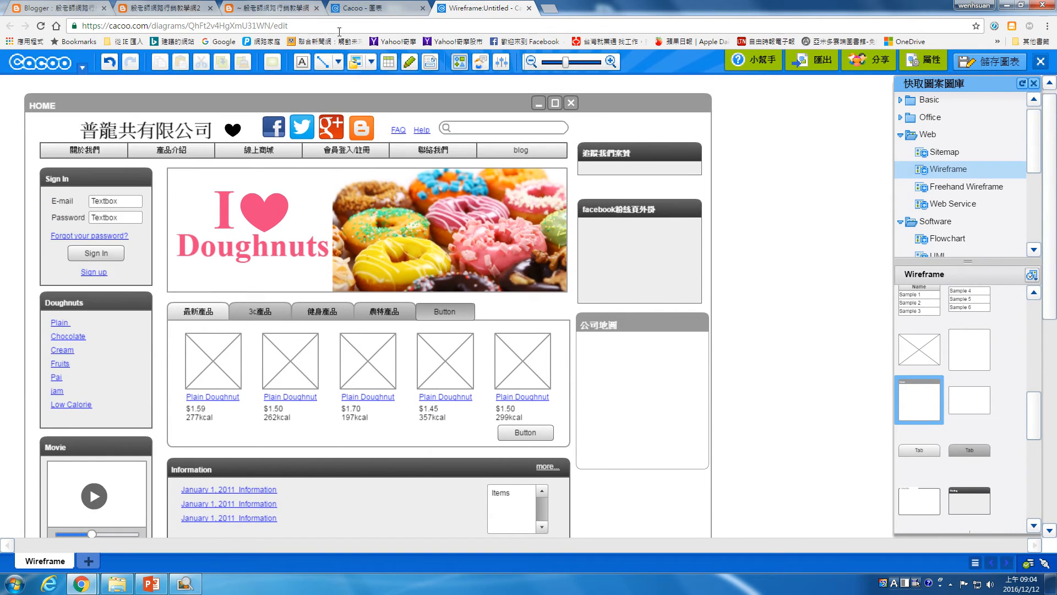
click(81, 69)
click(81, 70)
Step: Save the diagram with the title web1, as a general diagram (一般圖表) without a folder
click(1011, 61)
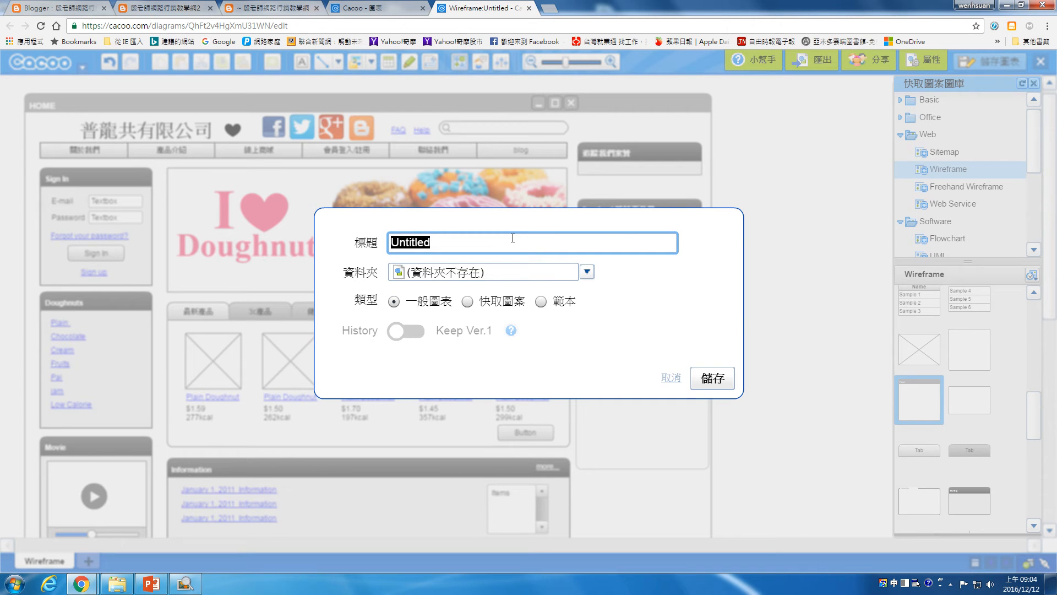
key(BackSpace)
text(web1)
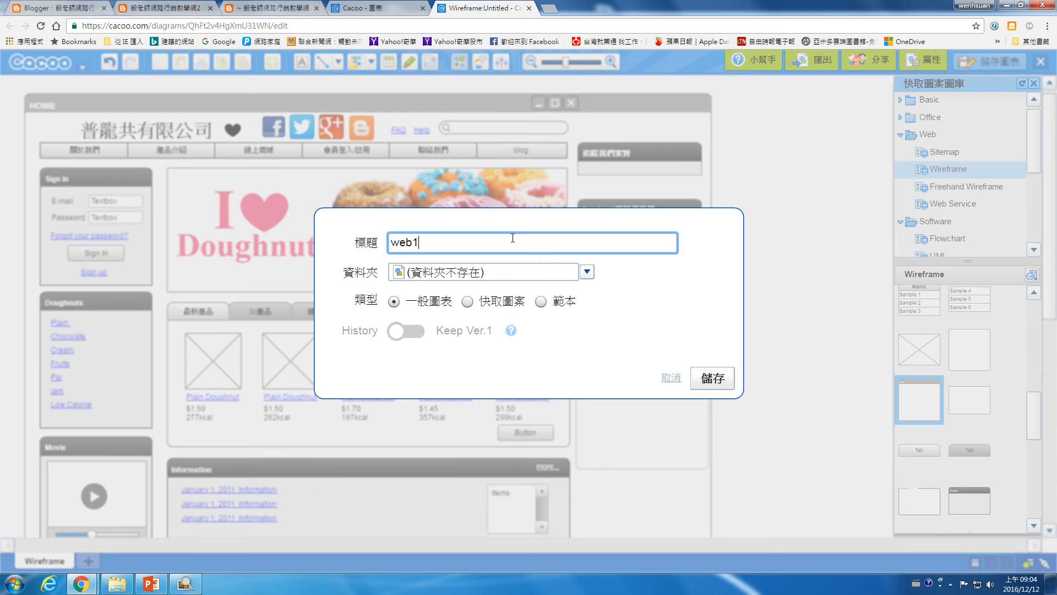
click(540, 275)
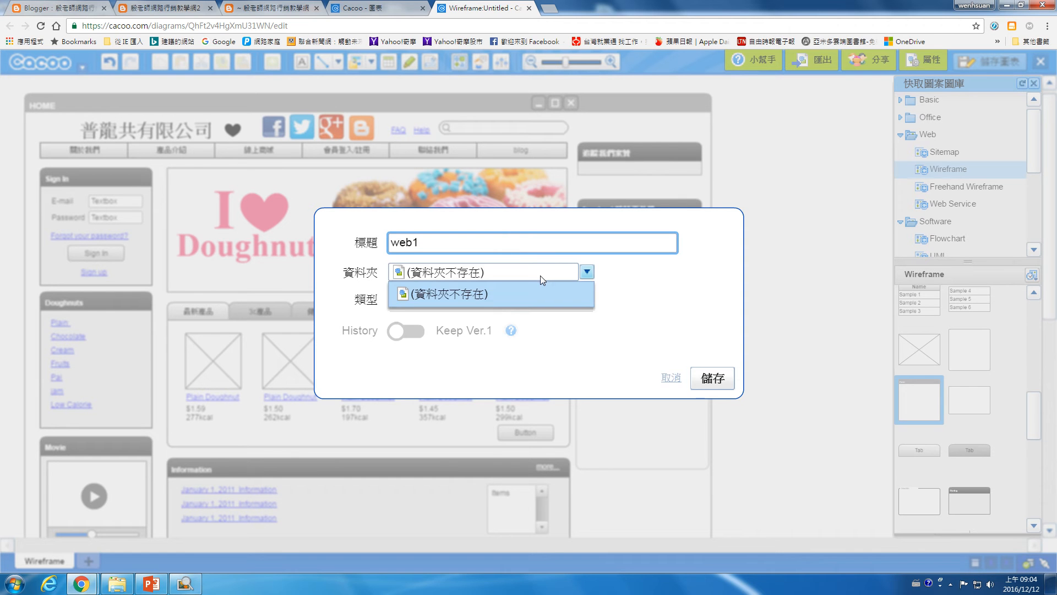
click(547, 273)
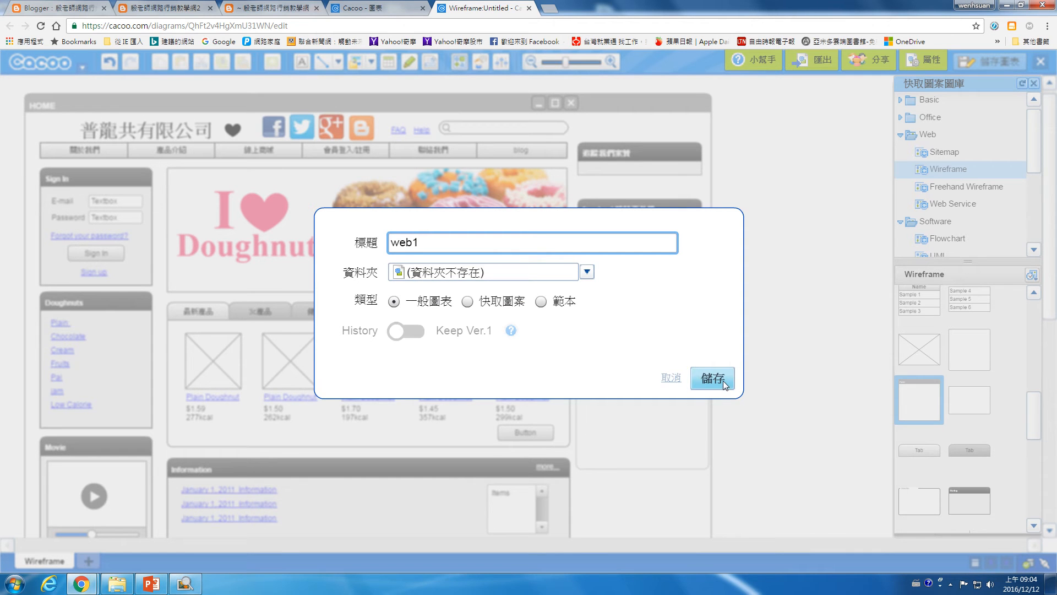
click(712, 378)
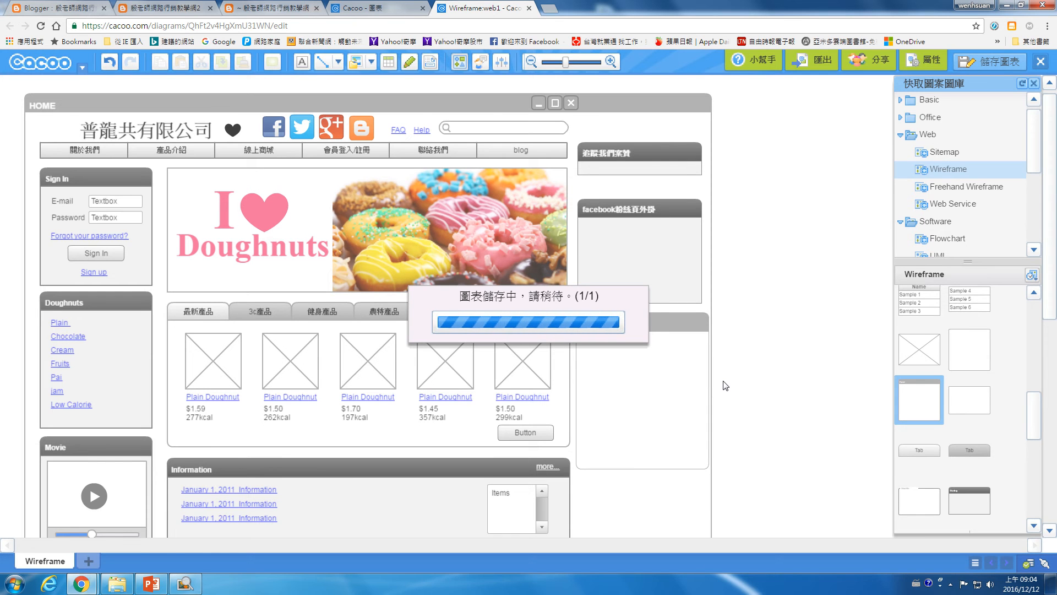
Step: Close the diagram editor and start a new diagram from the diagram overview
click(1041, 62)
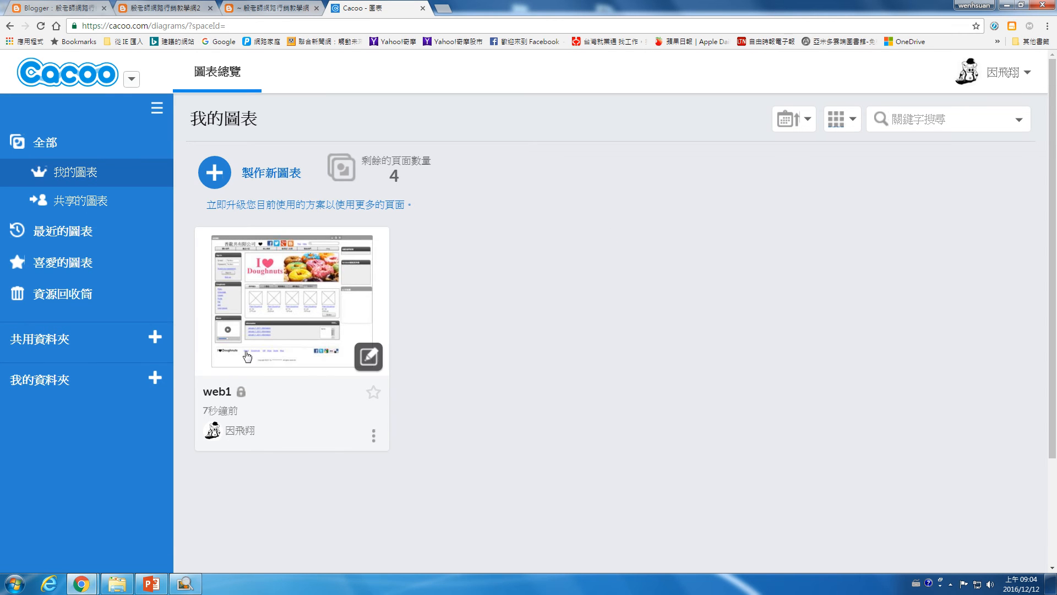
click(271, 176)
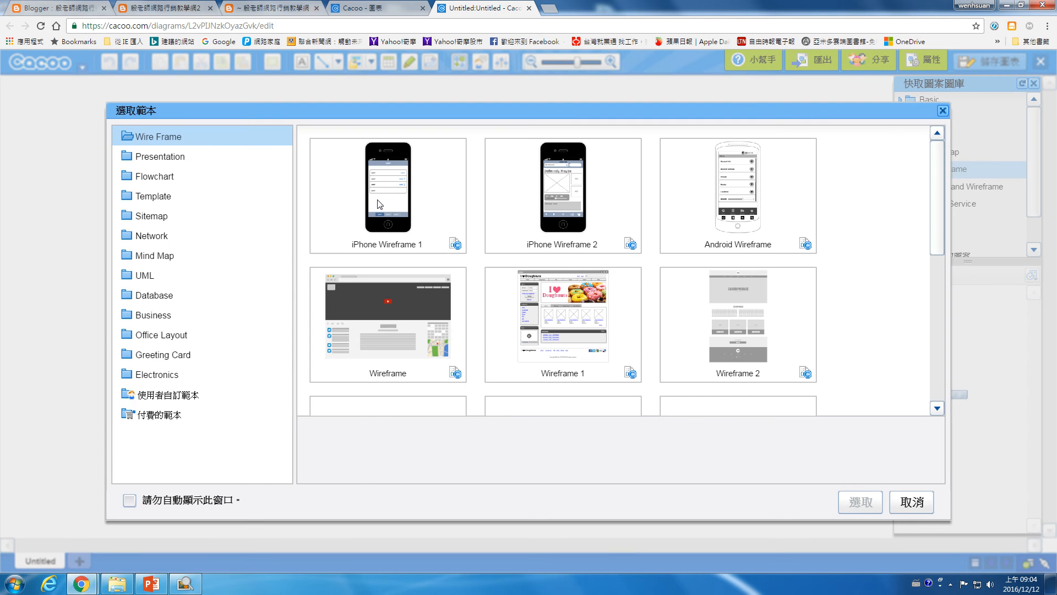
Step: Examine the Wire Frame templates, comparing the iPhone Wireframe and Android Wireframe designs
click(424, 184)
click(556, 197)
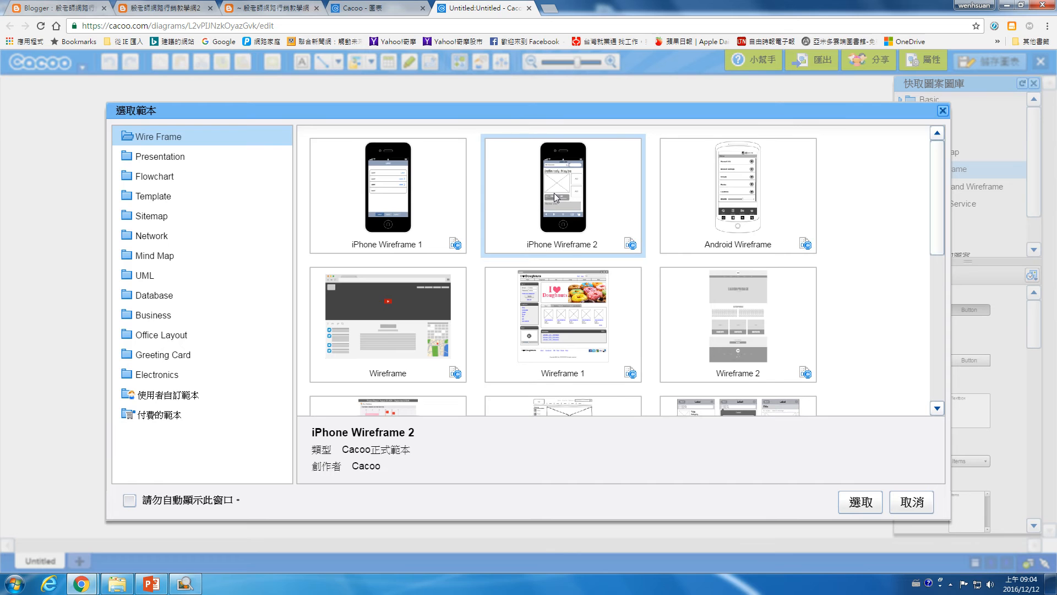
click(699, 196)
click(611, 197)
click(721, 205)
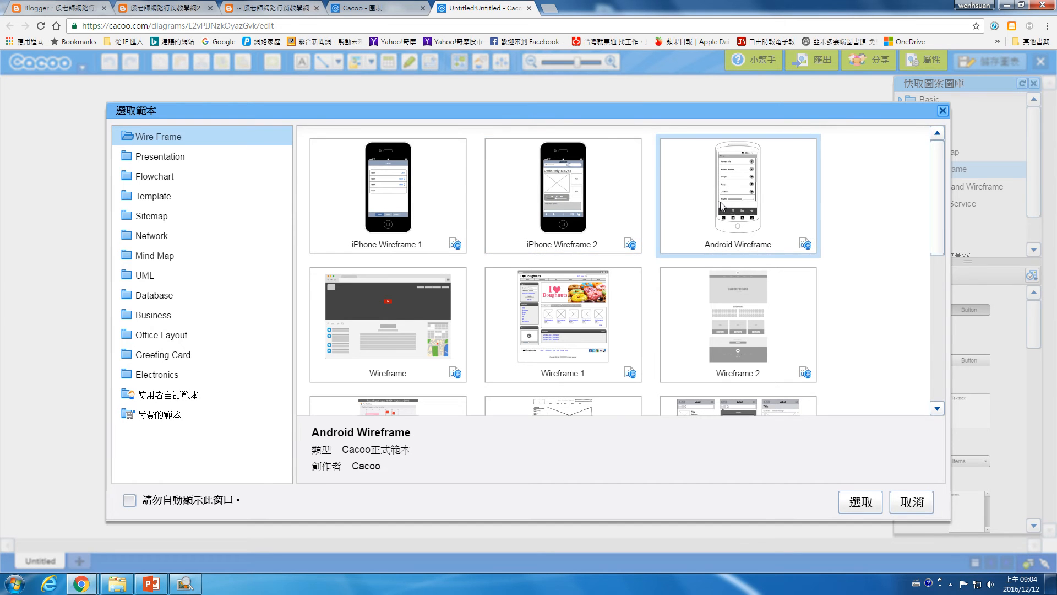
click(626, 199)
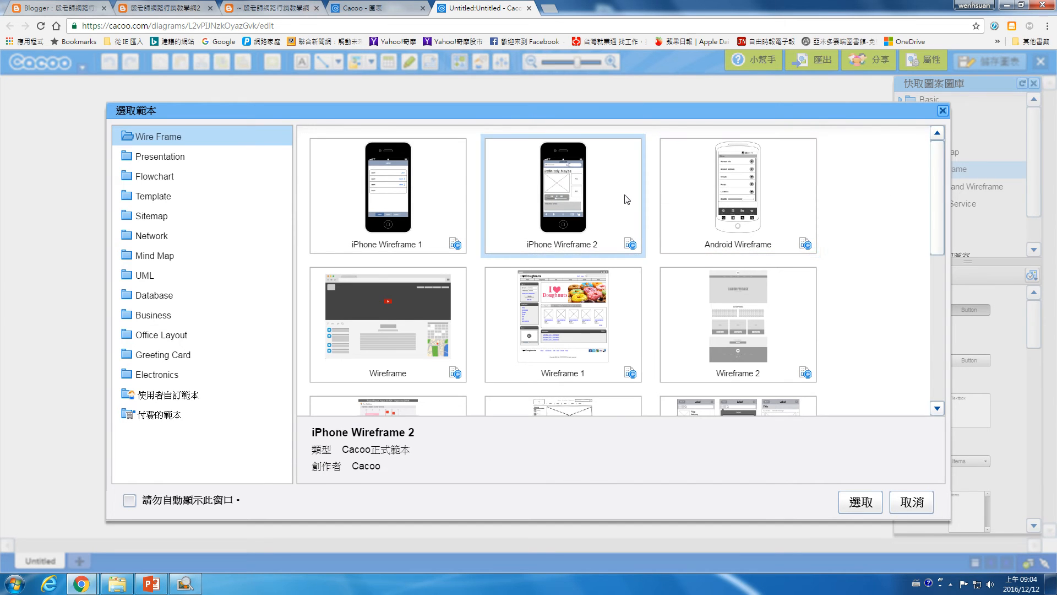
scroll(932, 191, down, 1)
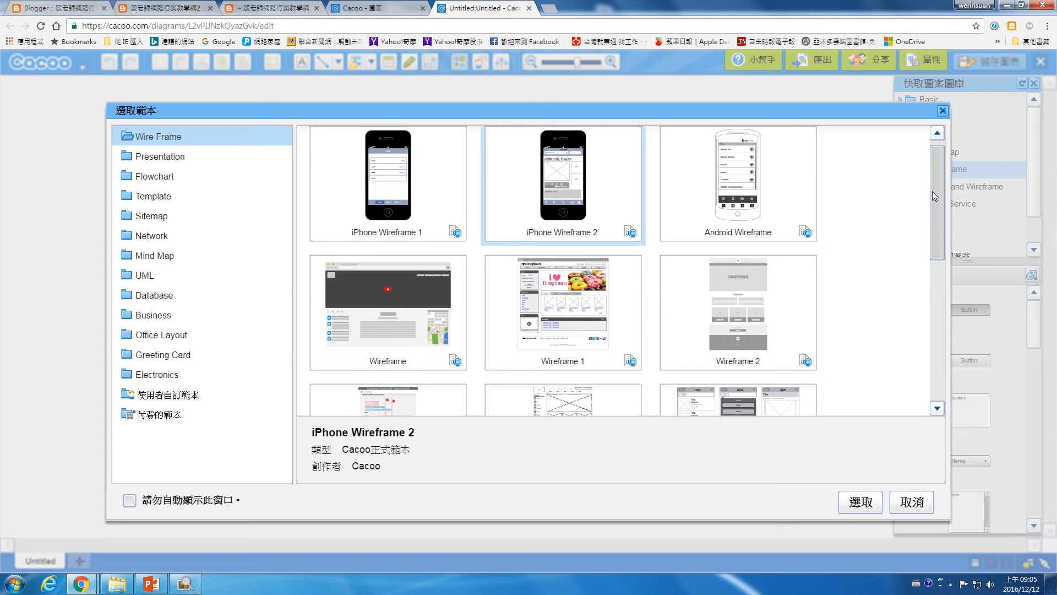
scroll(933, 190, down, 2)
scroll(929, 203, up, 2)
click(726, 176)
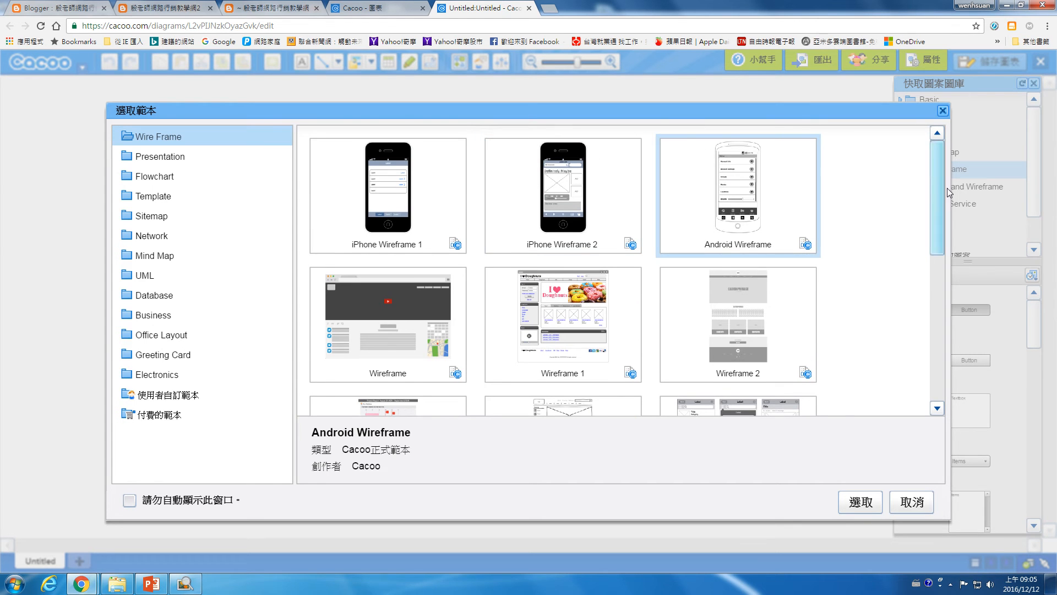
mouse_move(937, 170)
mouse_down()
mouse_move(937, 332)
mouse_move(937, 175)
mouse_up()
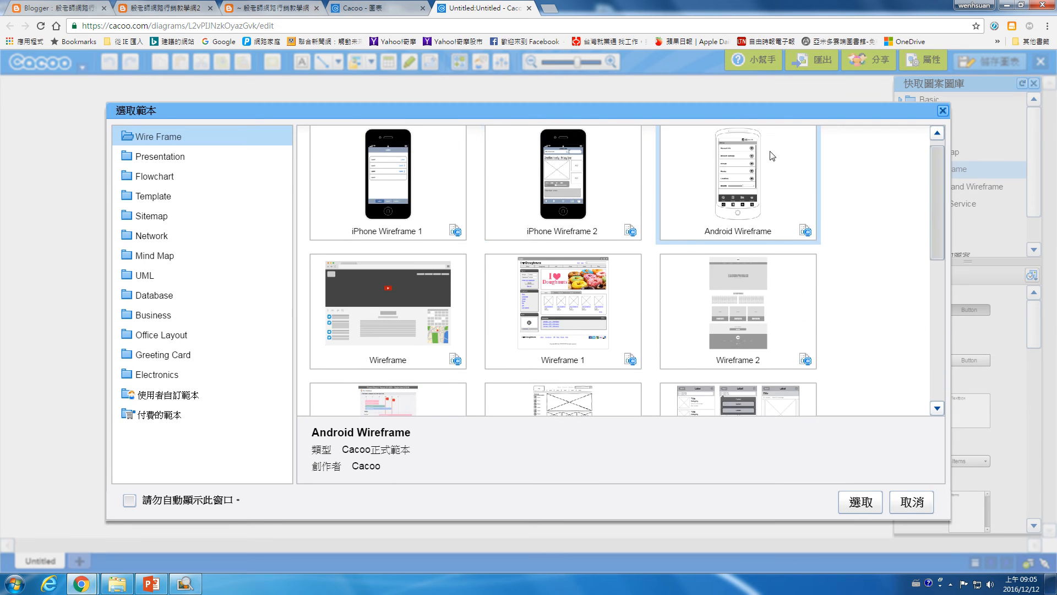
Step: Examine the Presentation, Flowchart, Template, Sitemap, Network and Mind Map template categories, including the designs Template and Mindmap 1
click(165, 158)
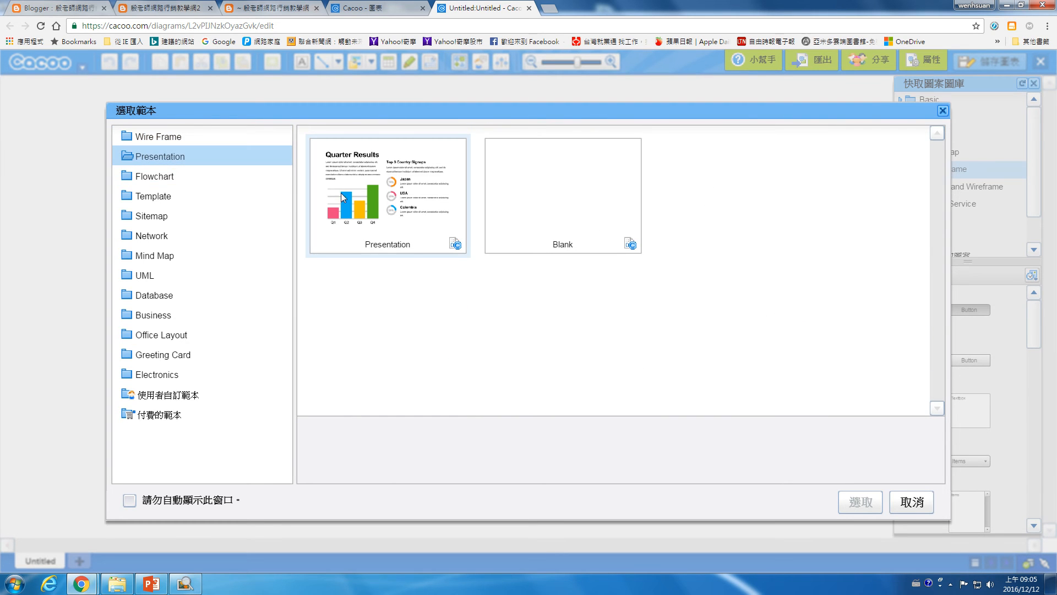
click(164, 180)
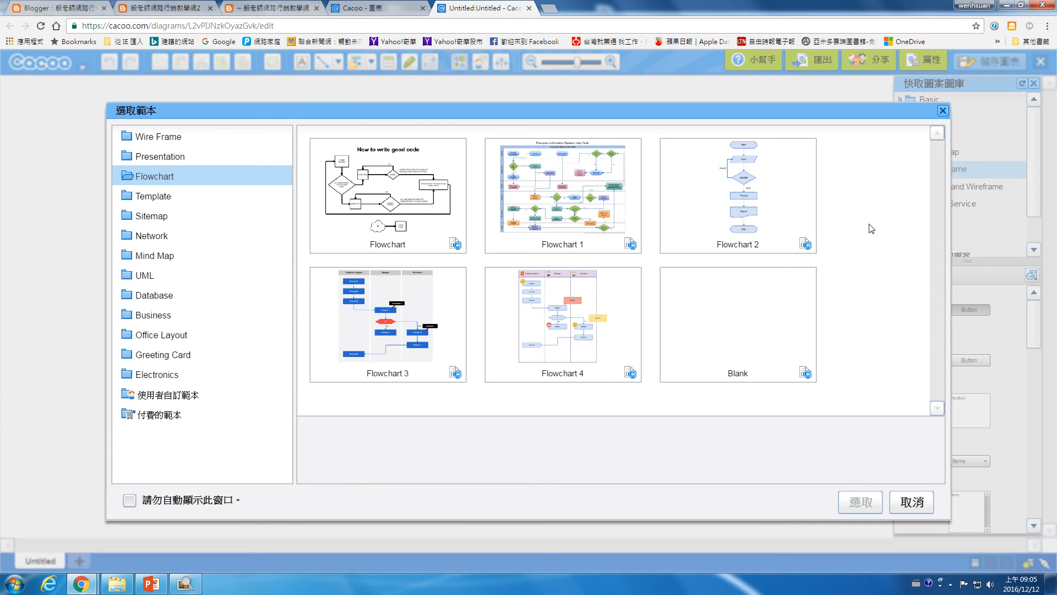
click(163, 200)
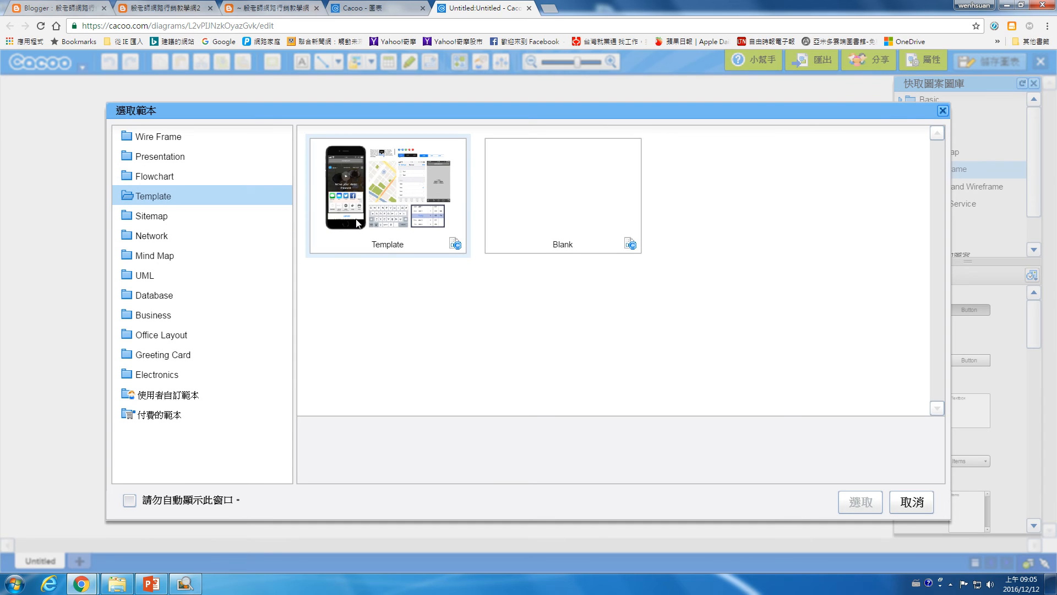
click(357, 223)
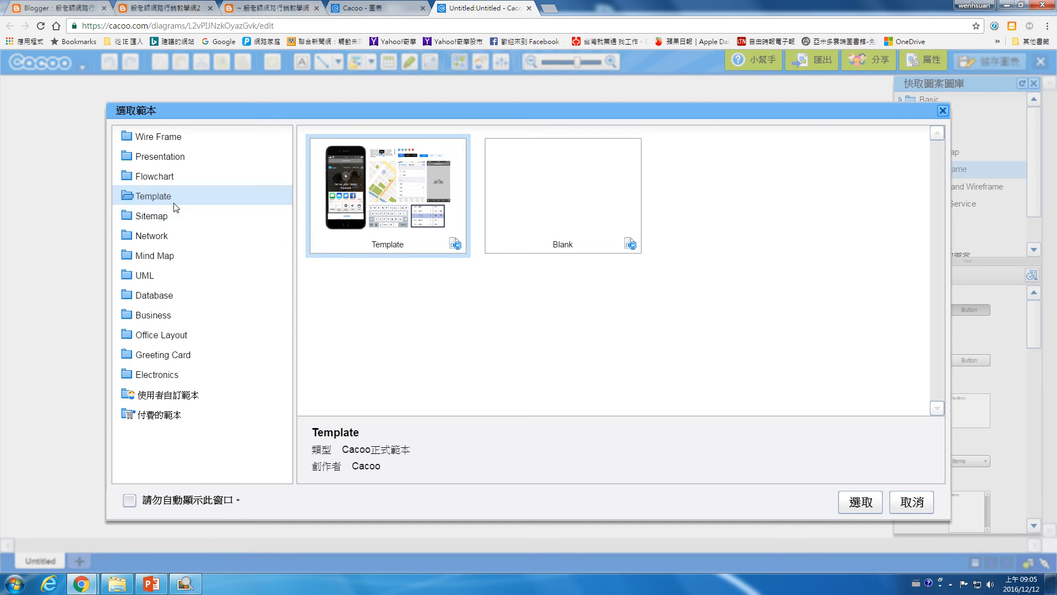
click(174, 217)
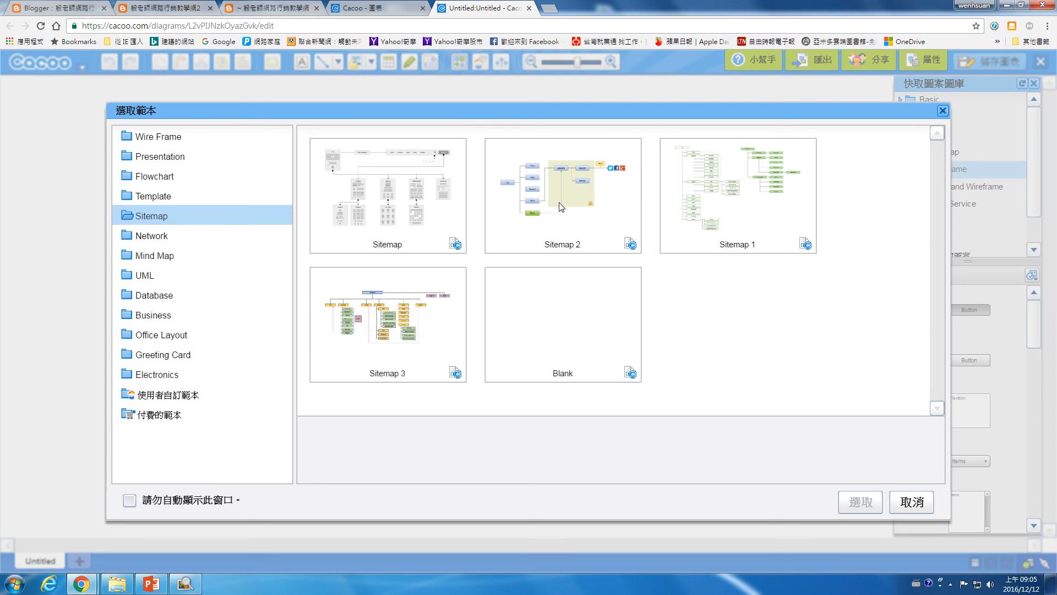
click(196, 230)
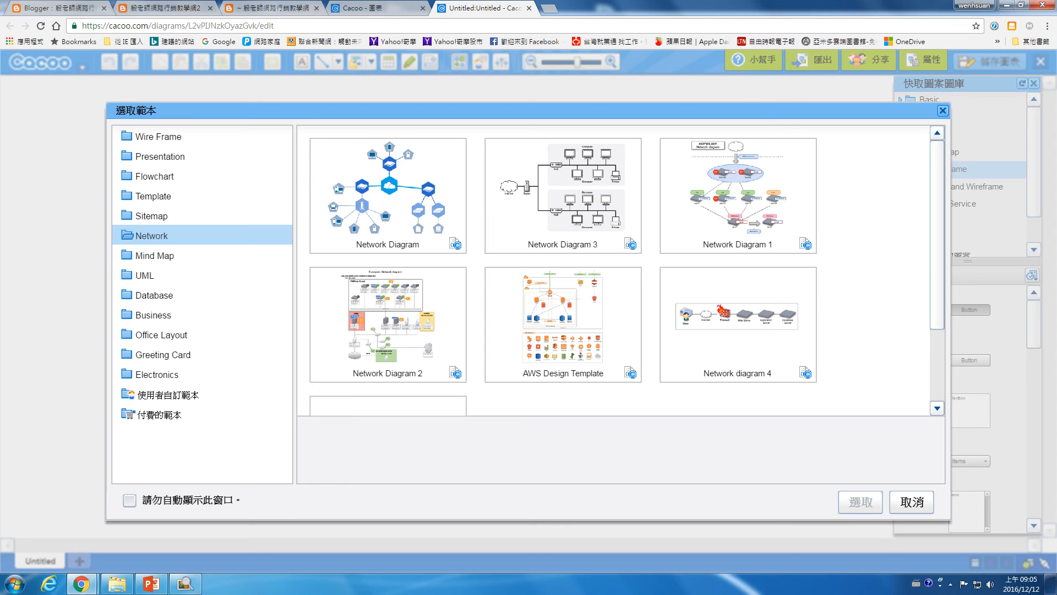
click(167, 260)
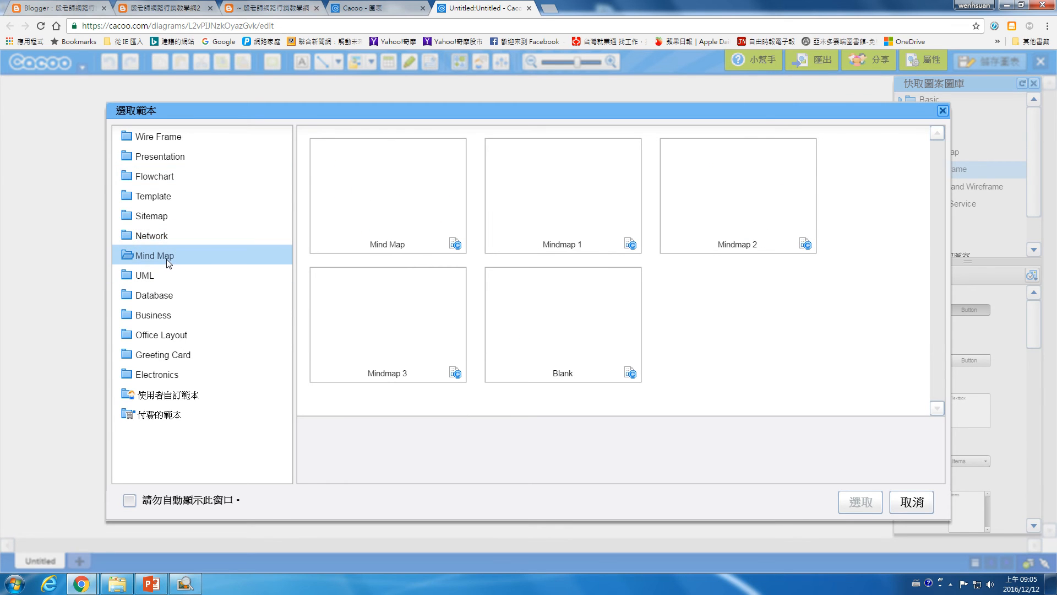
click(556, 202)
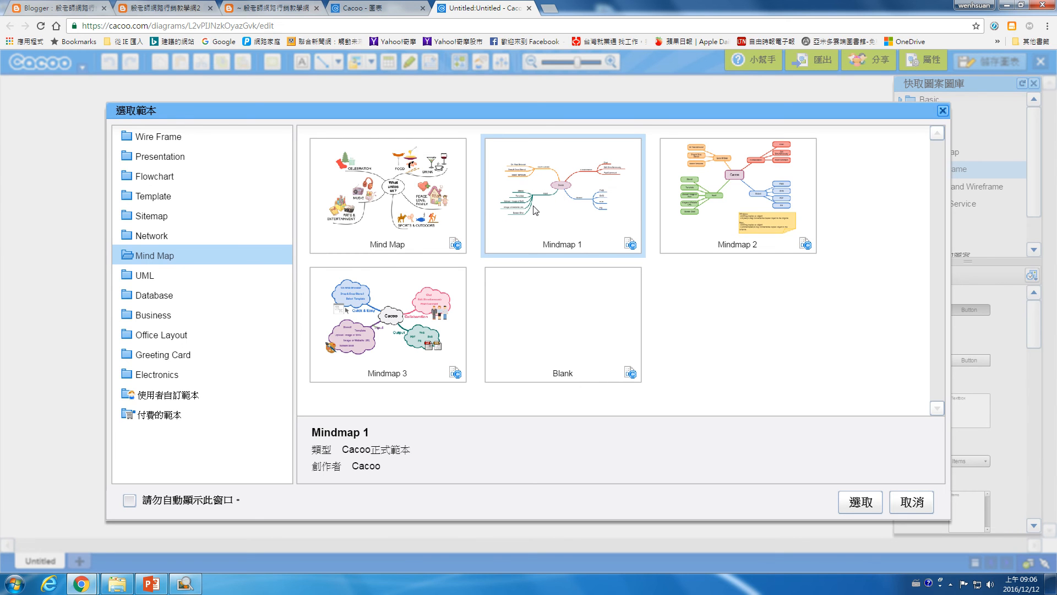
Step: Look through the UML, Database, Business, Office Layout, Greeting Card and Electronics templates, viewing the greeting cards to the end of the list
click(153, 281)
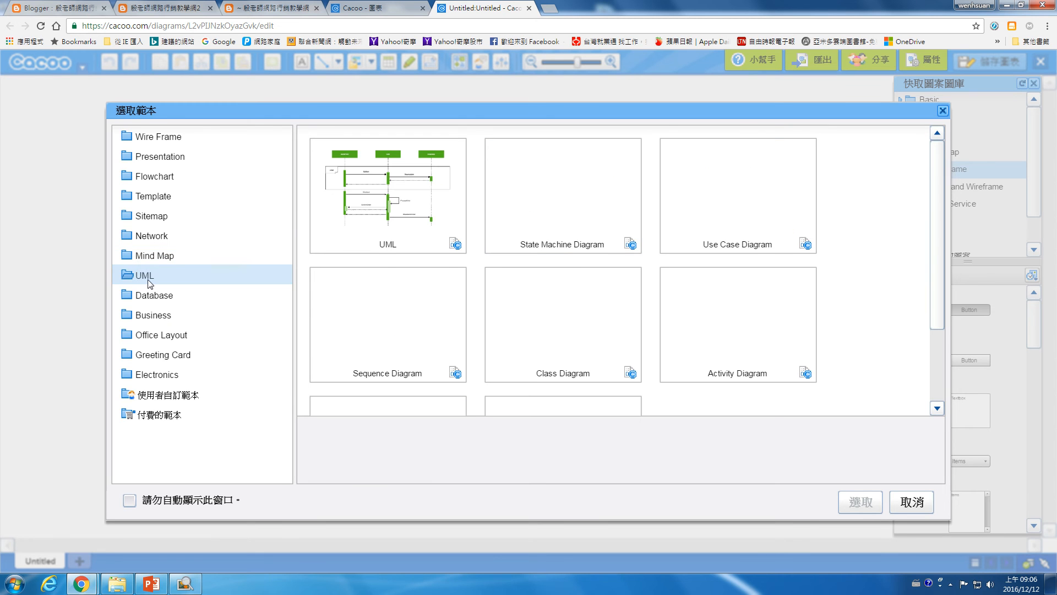
click(153, 292)
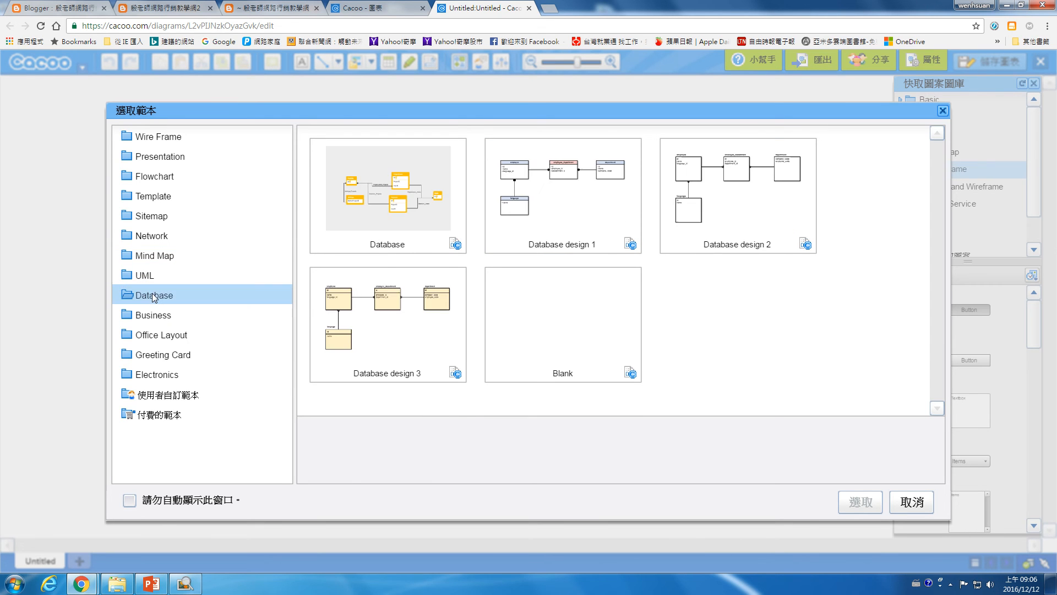
click(160, 315)
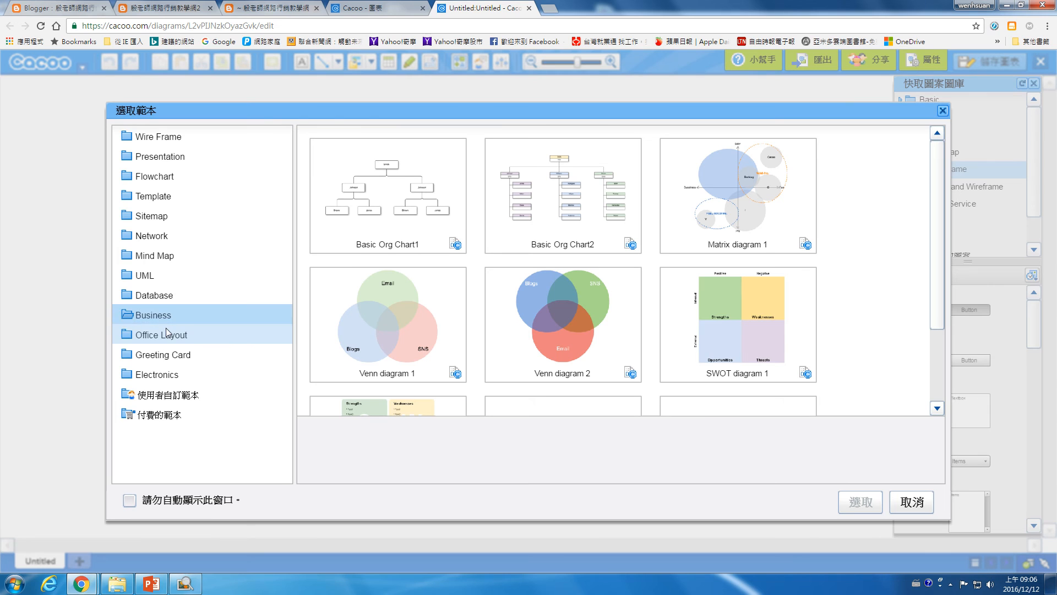
click(166, 332)
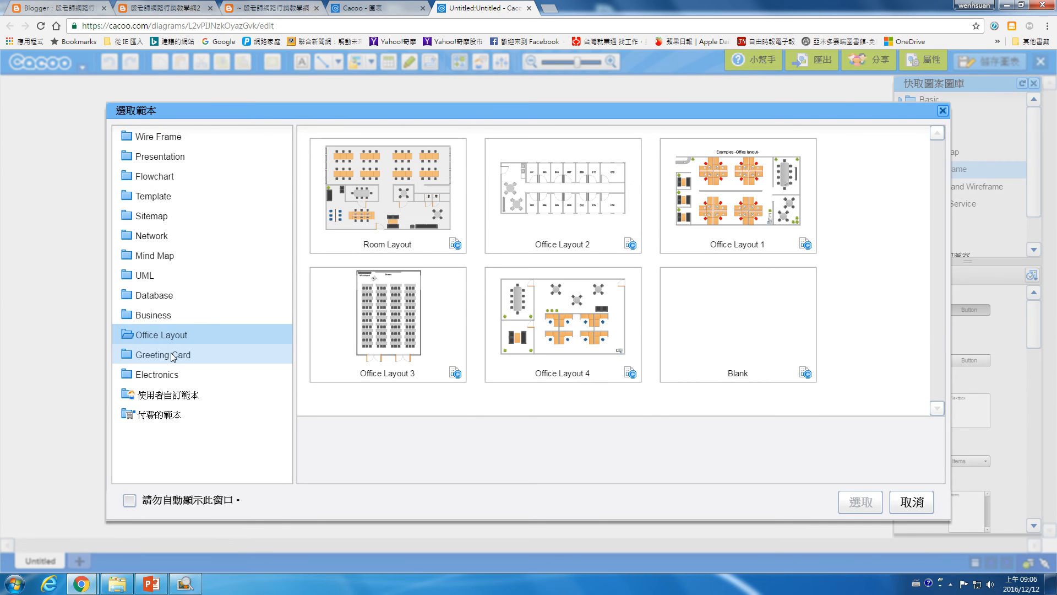
click(170, 352)
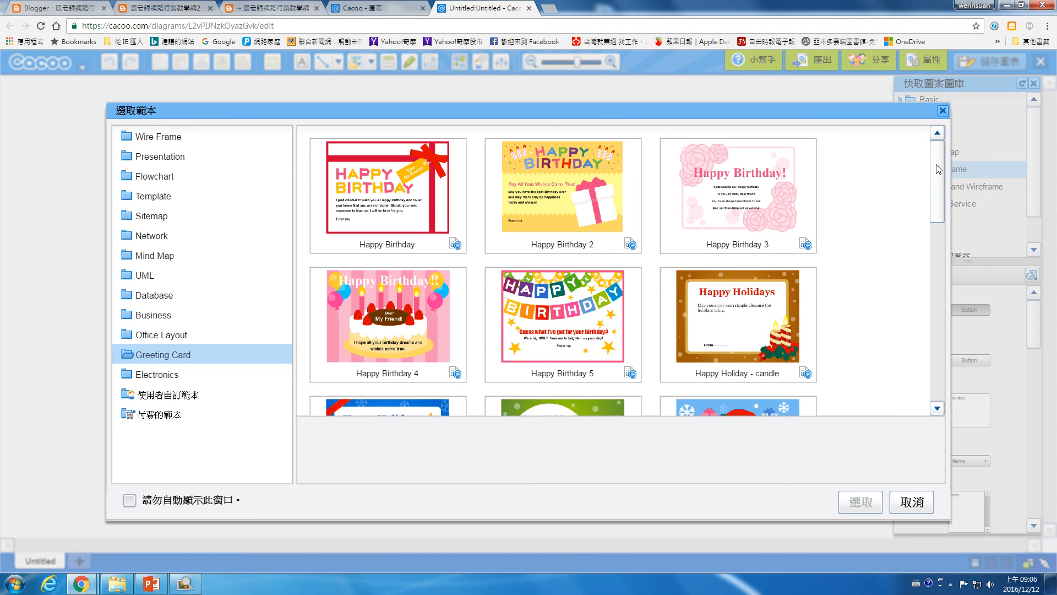
scroll(936, 213, down, 10)
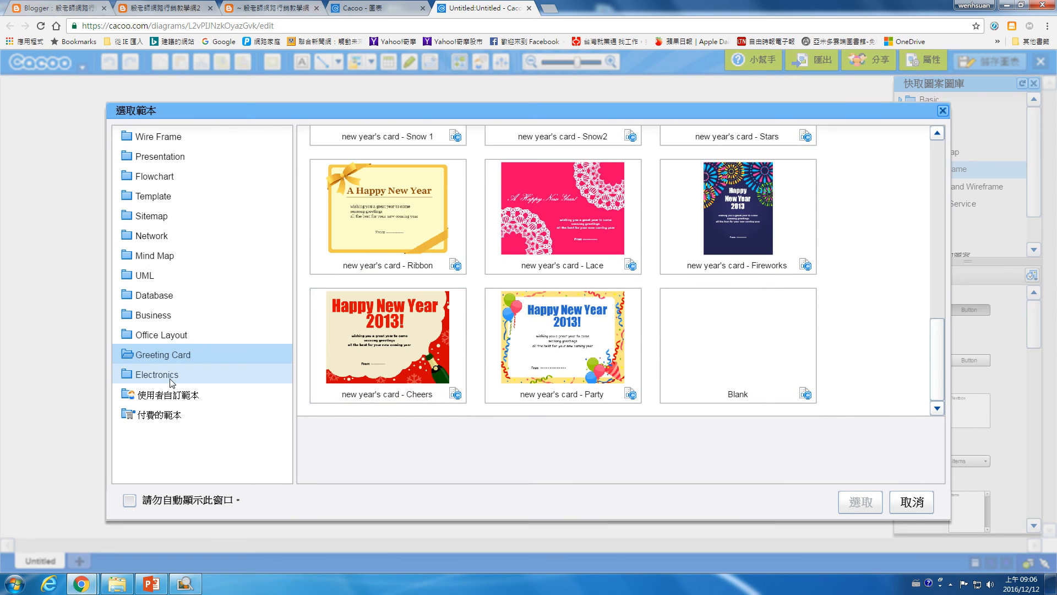
click(170, 378)
Step: Review the Wire Frame, Presentation and Flowchart templates again, ending with the Wire Frame category
click(173, 145)
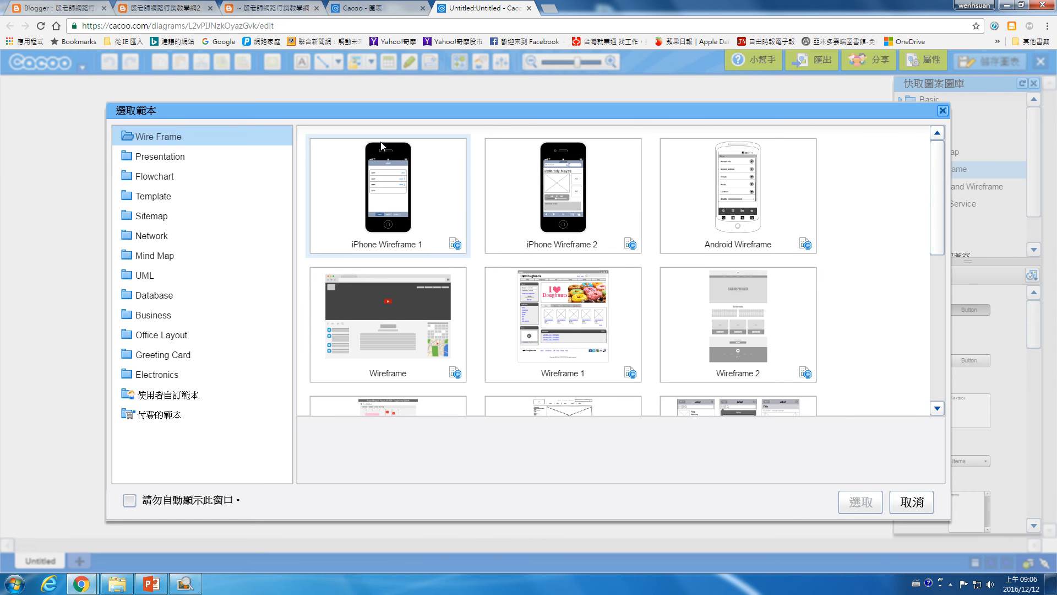
click(182, 161)
click(145, 177)
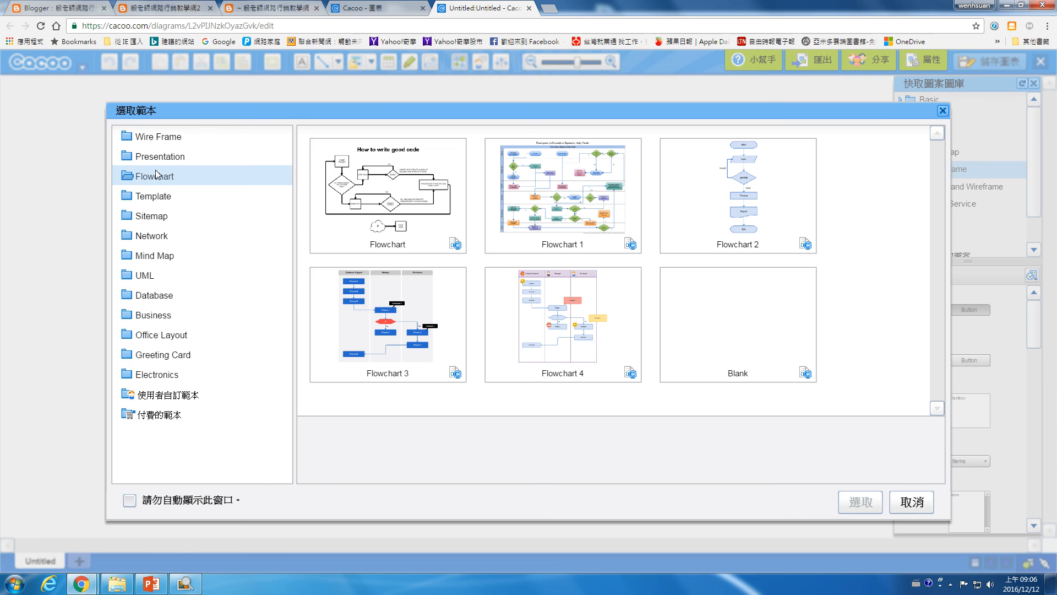
click(196, 138)
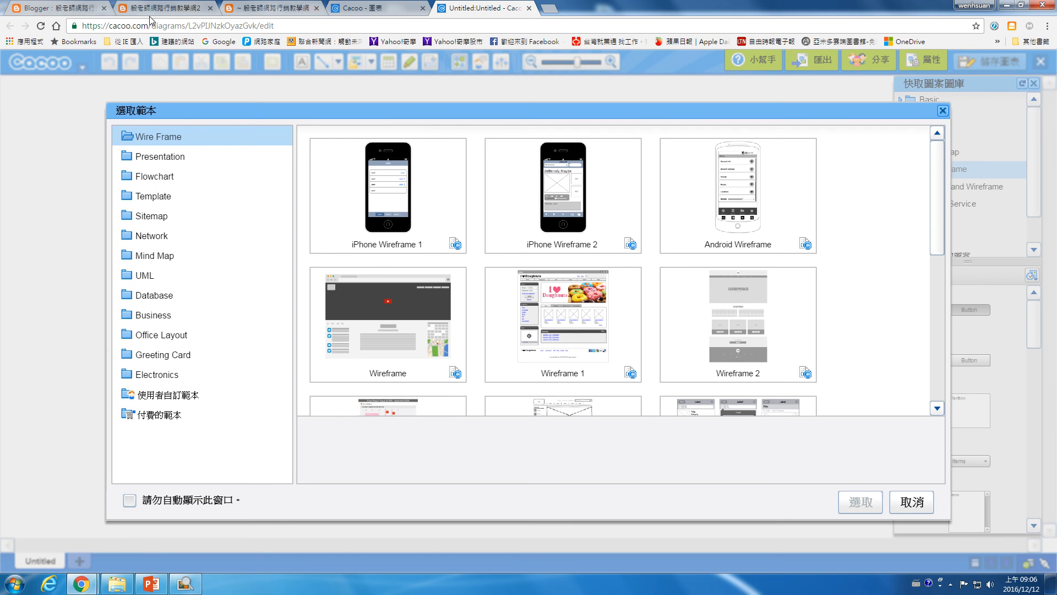
Step: Switch to the PowerPoint presentation and show slide 20, the website content list template (建立網站內容清單範本)
click(156, 585)
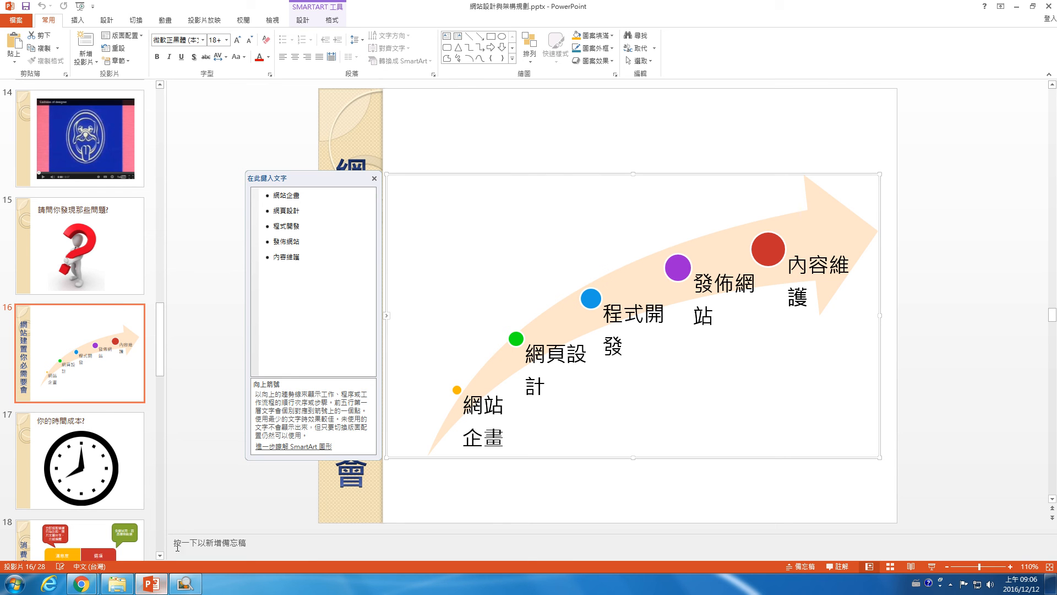
scroll(88, 454, down, 3)
scroll(96, 450, down, 3)
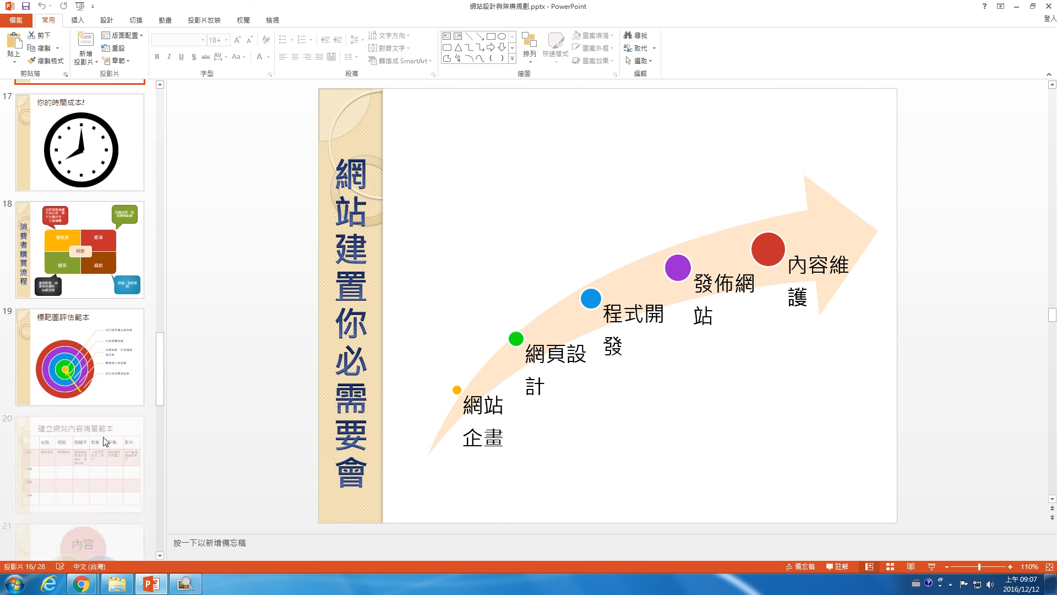
click(104, 437)
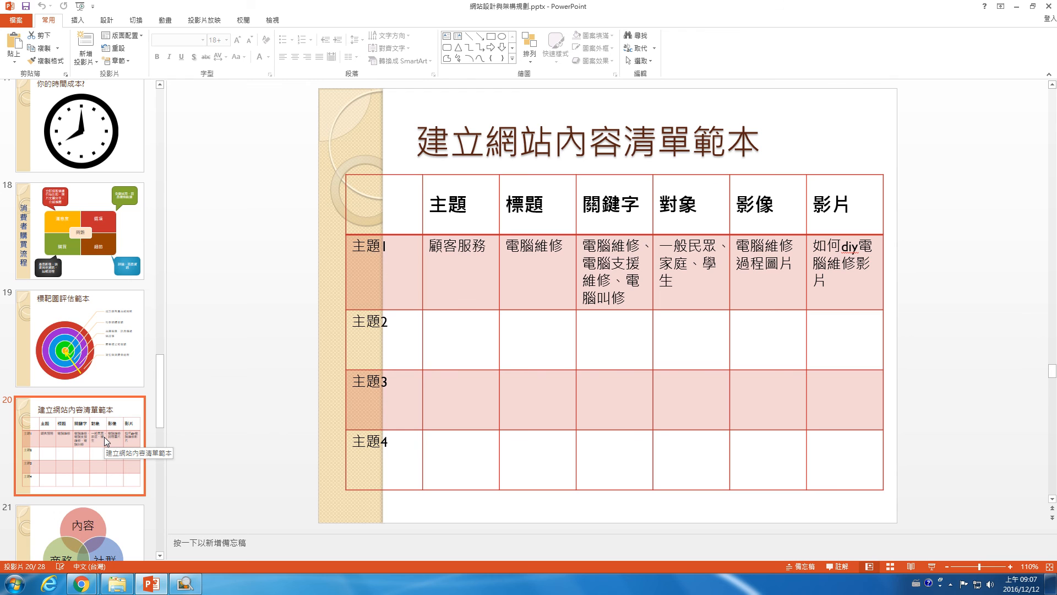